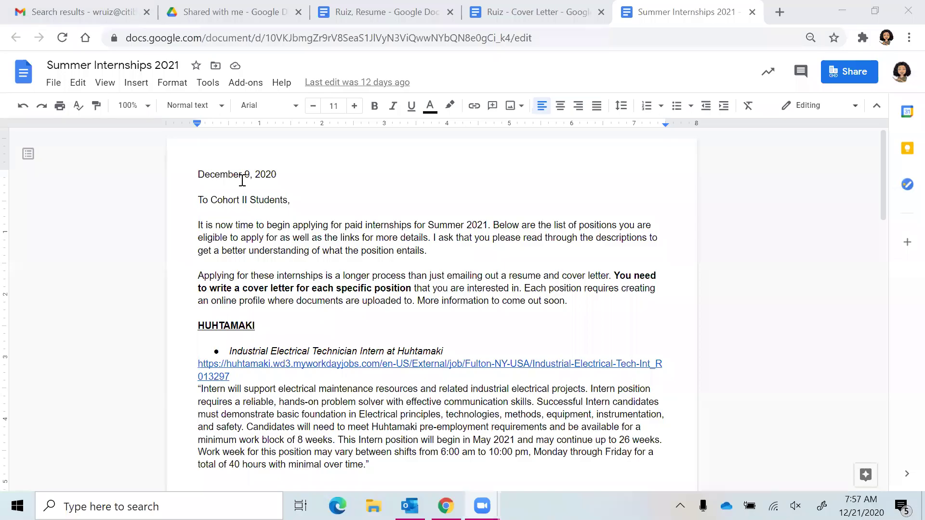
Read the document's date line and opening paragraphs, highlighting them while reading.
left_click_drag(197, 176, 280, 176)
left_click(260, 201)
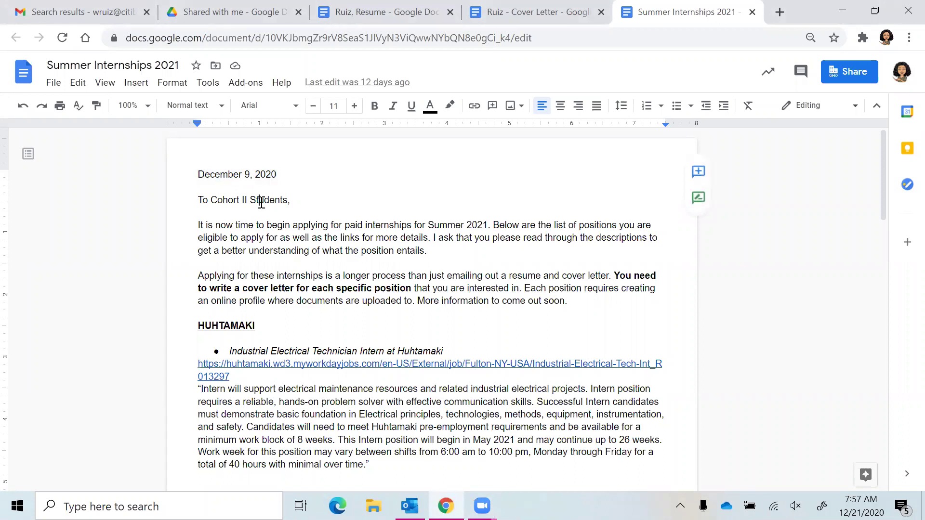
left_click_drag(227, 201, 388, 272)
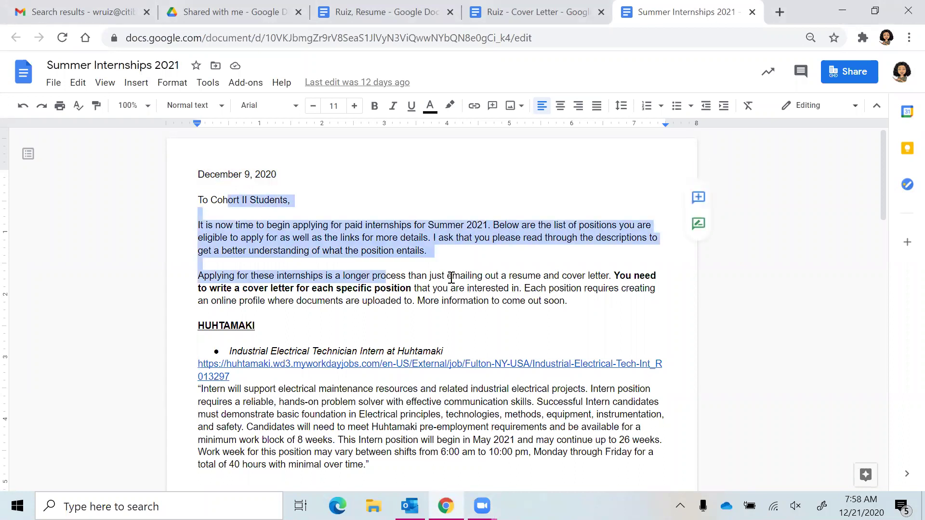
scroll(451, 278, "down", 15)
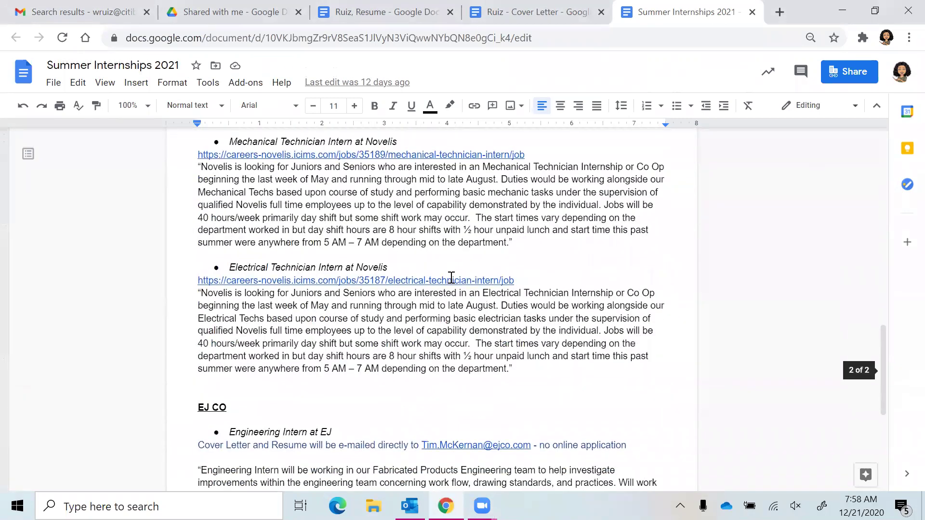
scroll(451, 278, "down", 5)
scroll(452, 278, "up", 20)
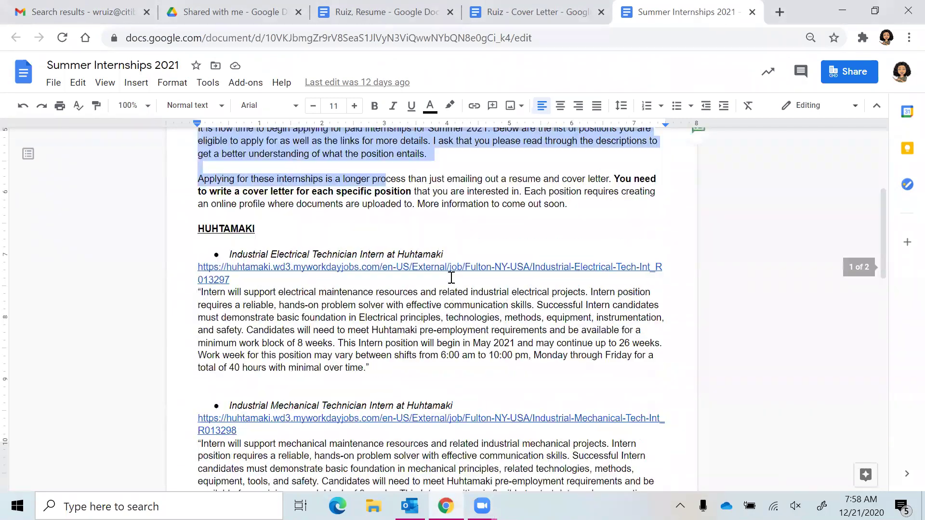
scroll(451, 278, "up", 2)
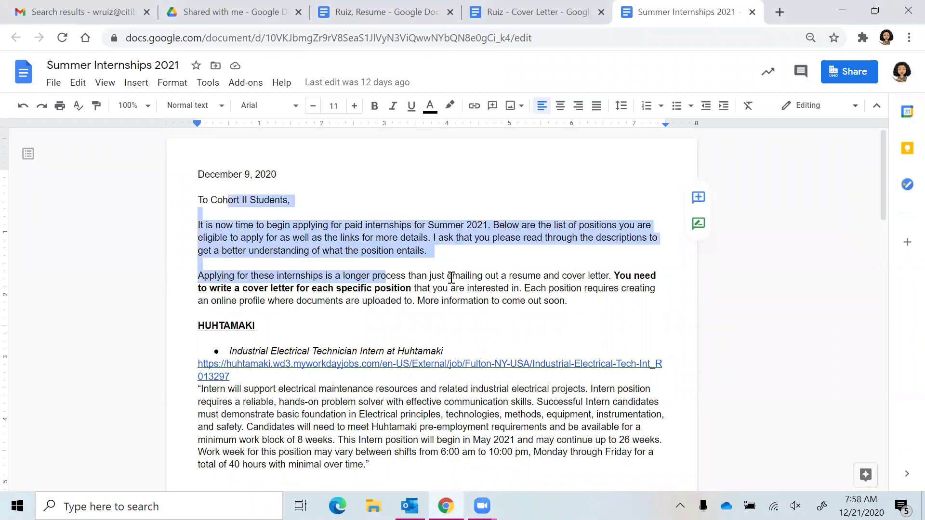
left_click(452, 278)
scroll(451, 278, "down", 3)
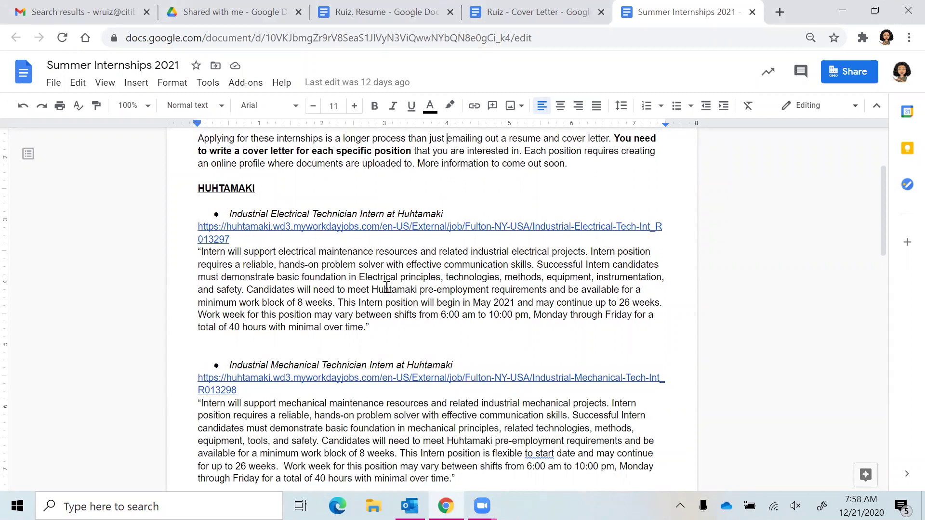
Review the Huhtamaki listings: Industrial Mechanical Technician Intern, General Summer Laborer, and the February/March 2021 availability.
triple_click(306, 366)
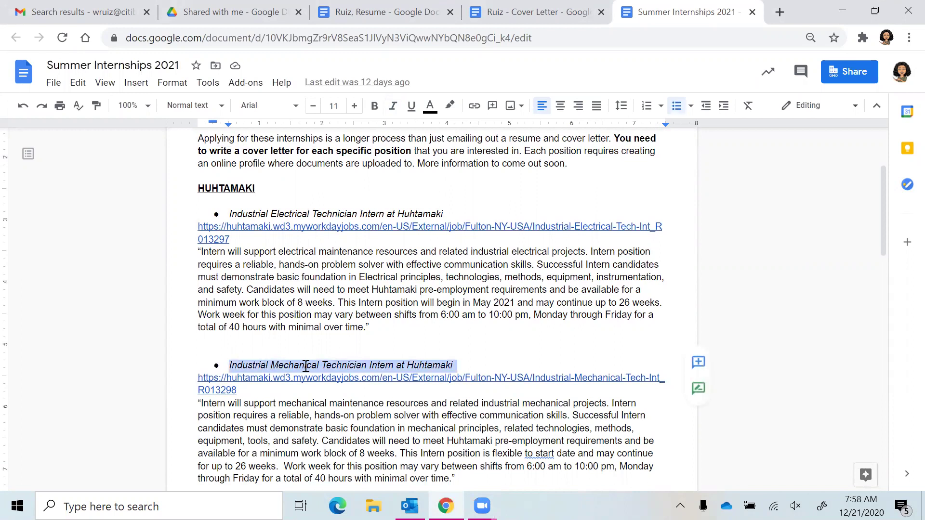
scroll(306, 367, "down", 3)
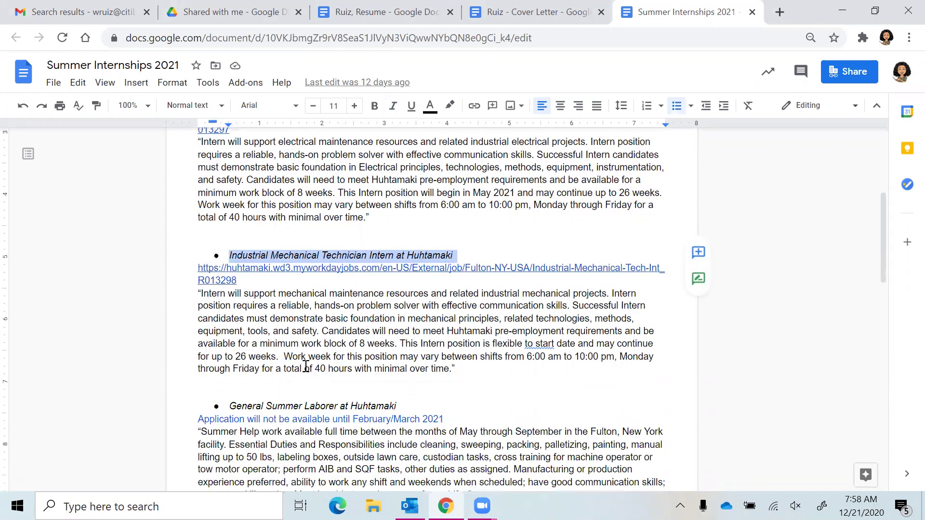
left_click(305, 366)
scroll(305, 366, "down", 1)
scroll(306, 366, "down", 1)
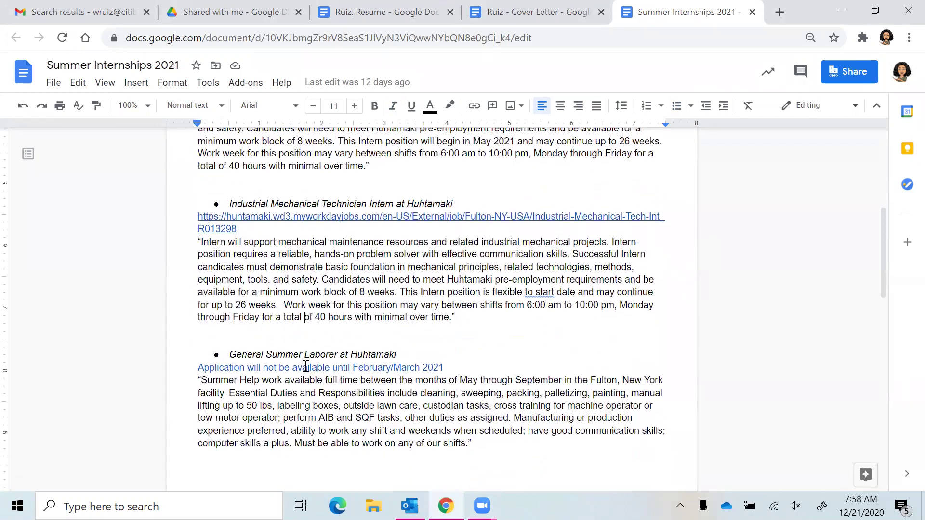
triple_click(307, 357)
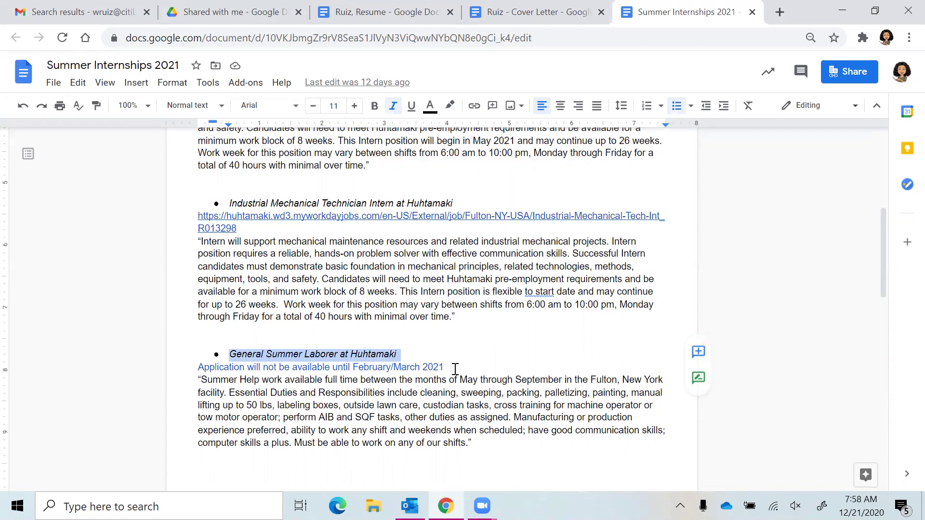
left_click_drag(455, 369, 348, 372)
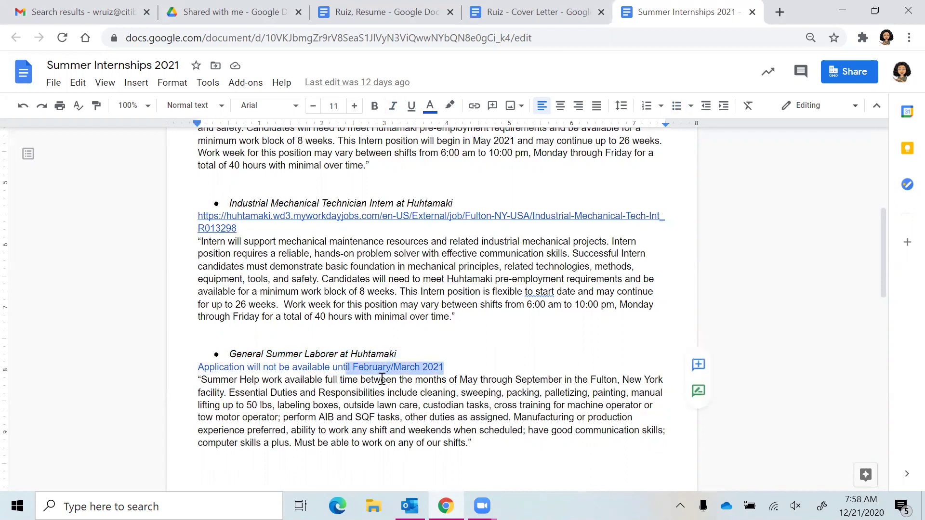
scroll(382, 379, "down", 10)
scroll(382, 379, "up", 2)
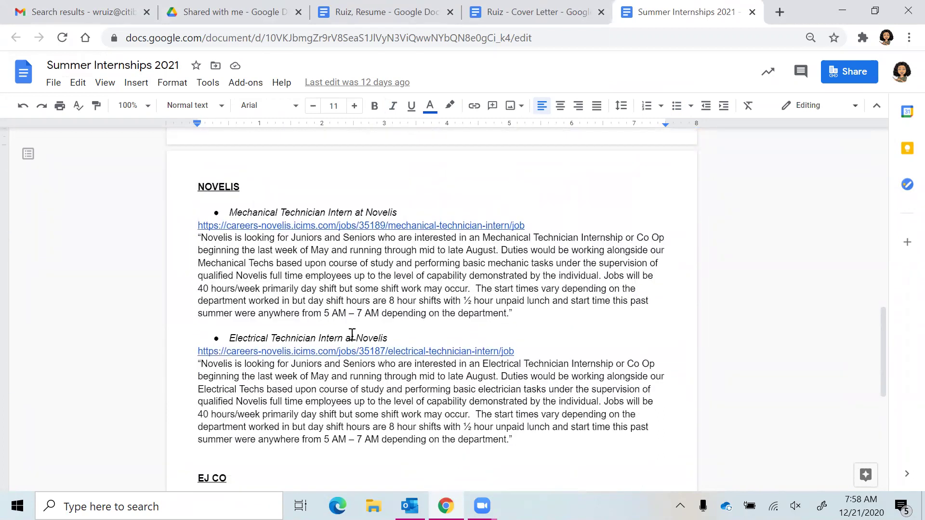
scroll(355, 321, "down", 4)
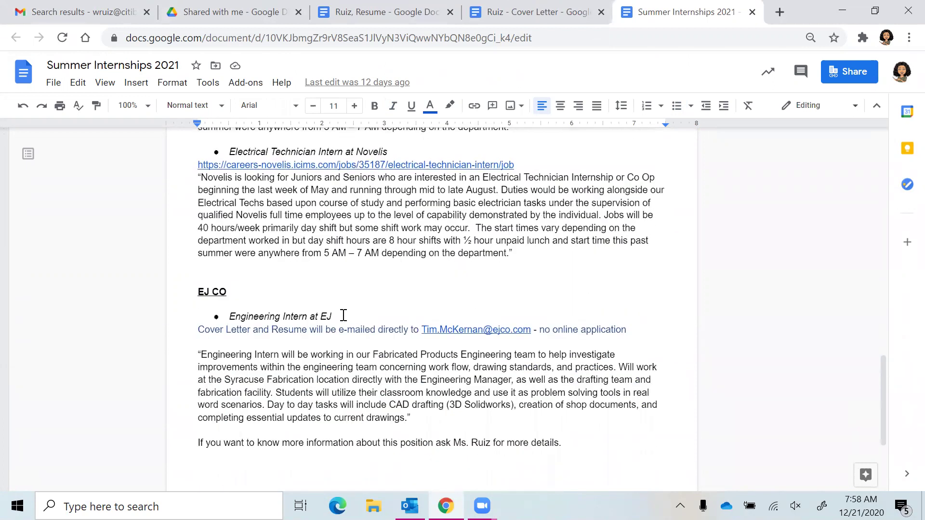
scroll(343, 316, "up", 20)
scroll(343, 316, "down", 4)
scroll(344, 316, "up", 1)
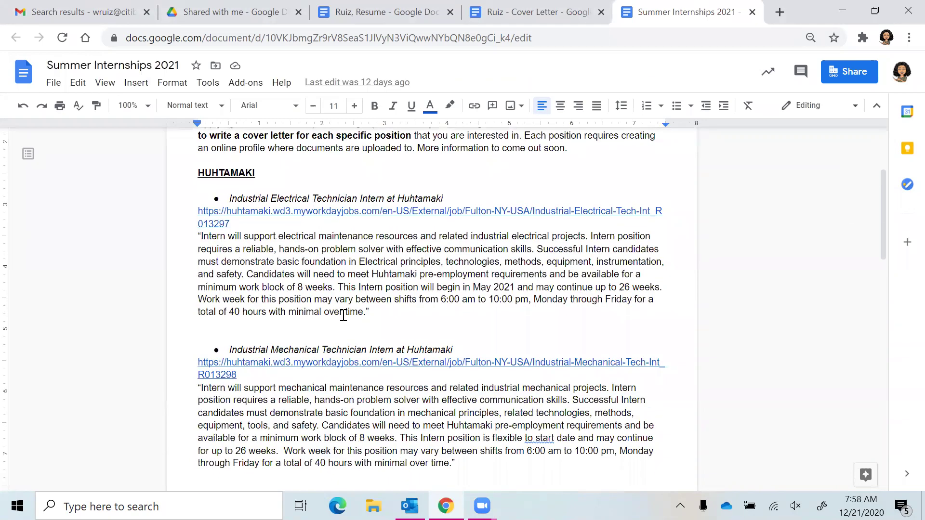
scroll(344, 316, "down", 10)
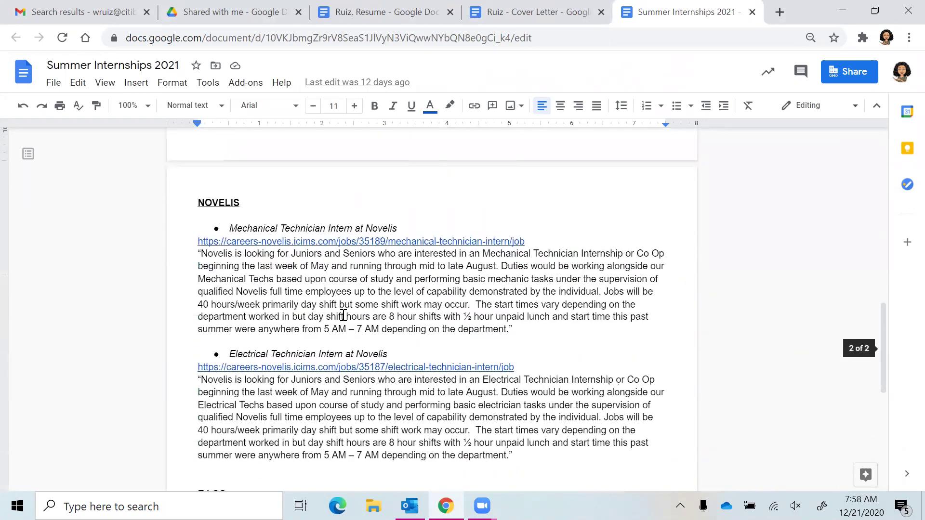
scroll(343, 316, "up", 10)
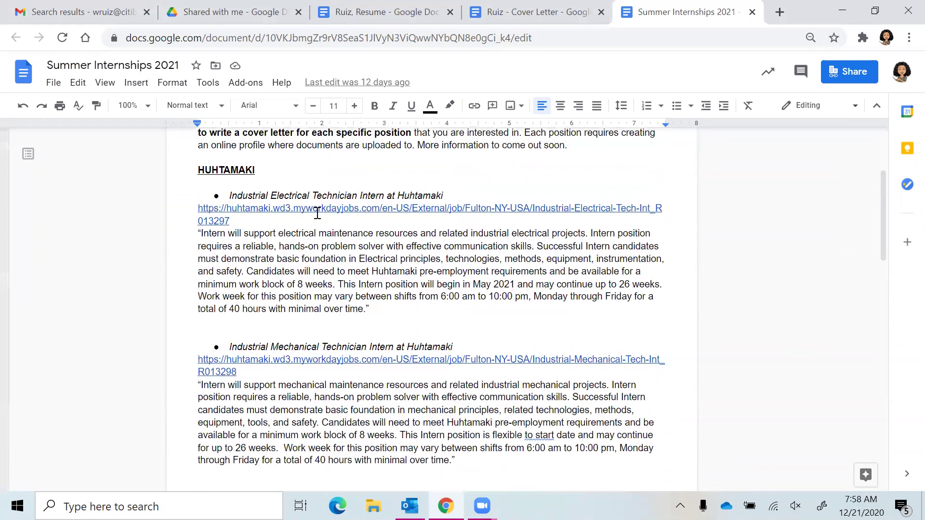
View the Huhtamaki electrical technician posting, then close it to return to the document.
left_click(317, 213)
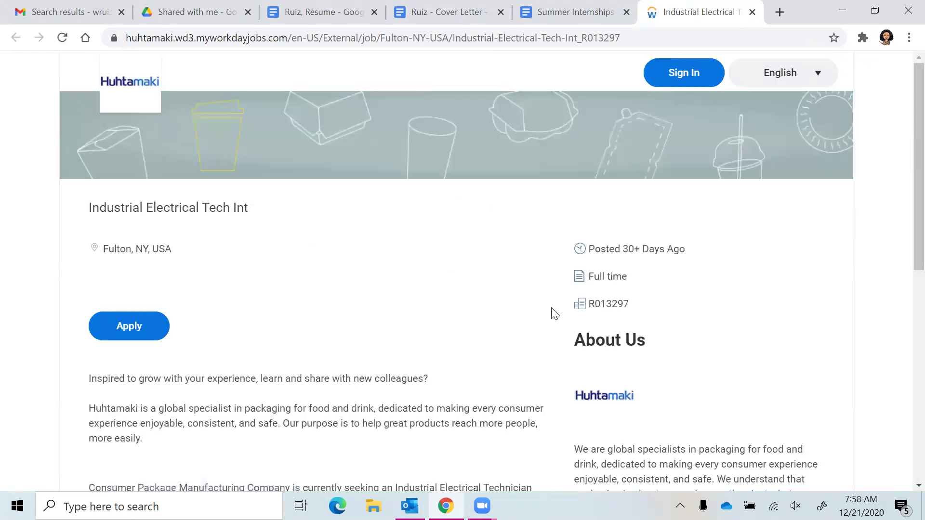
scroll(552, 309, "down", 5)
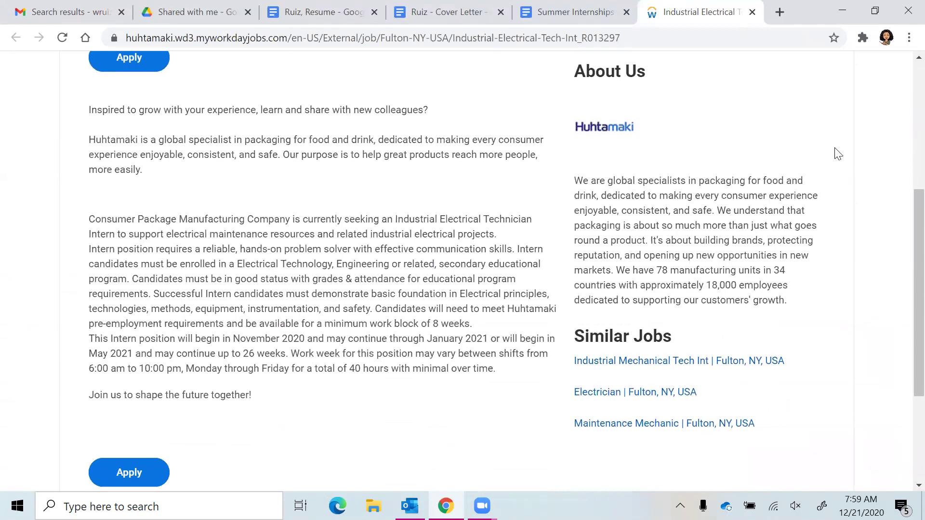
left_click(752, 12)
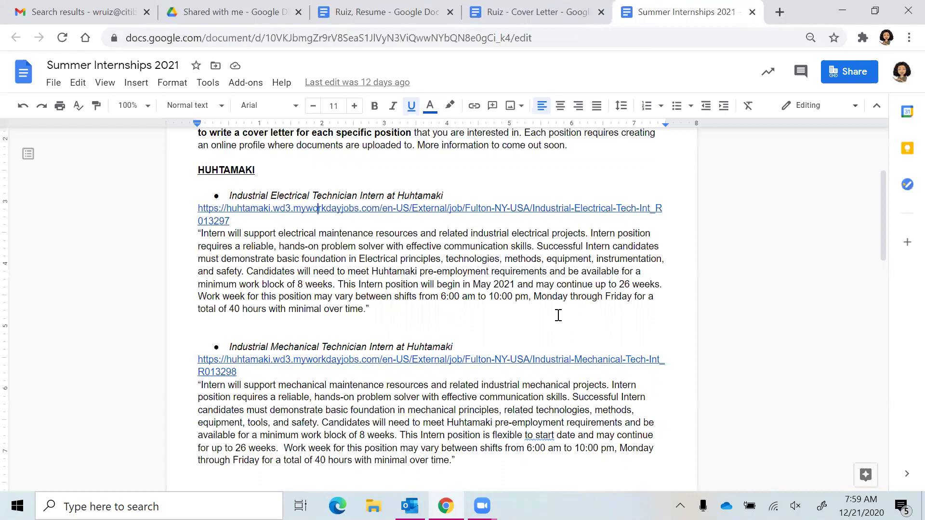
Bring up the link preview for the Novelis Mechanical Technician listing.
scroll(559, 315, "down", 10)
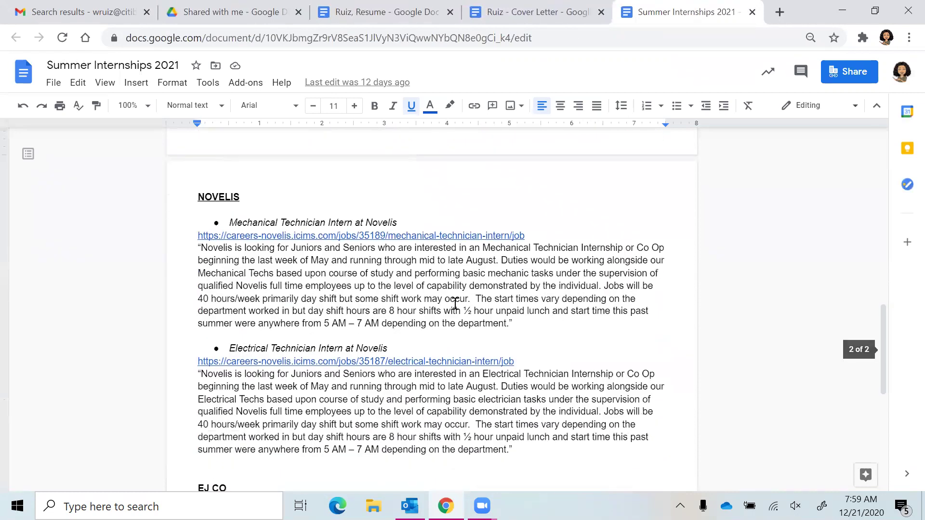
left_click(294, 260)
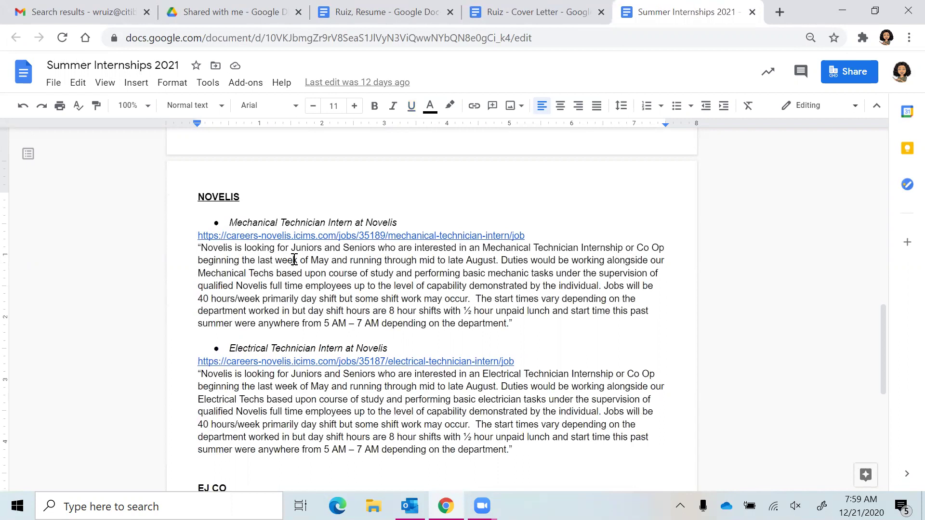
left_click(356, 235)
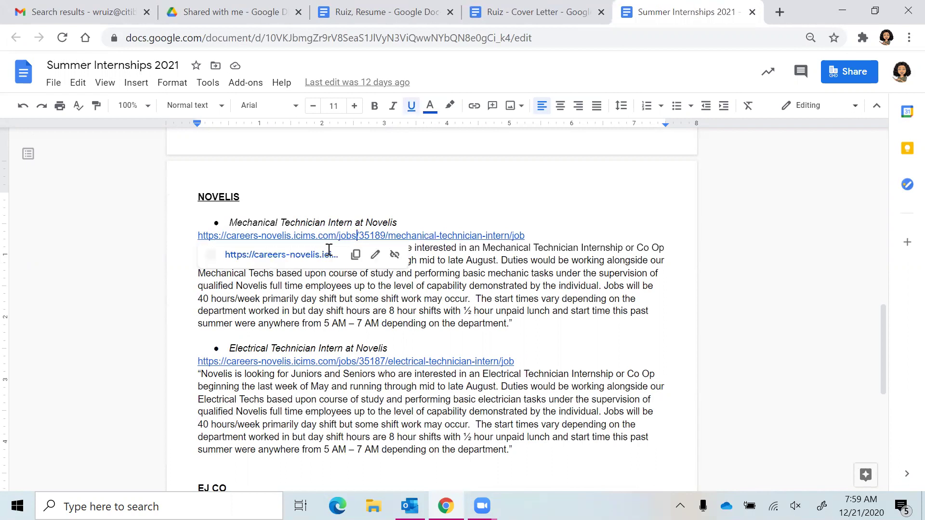
left_click(286, 255)
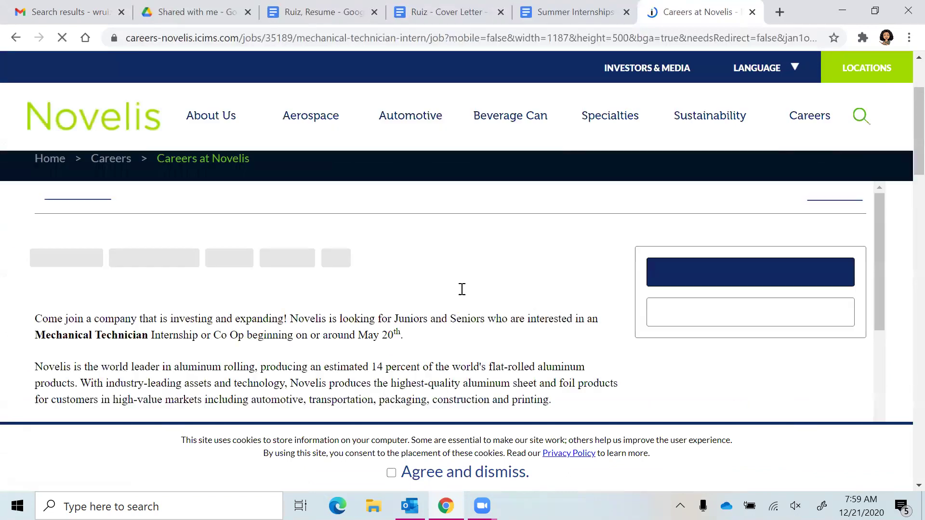
scroll(461, 289, "down", 10)
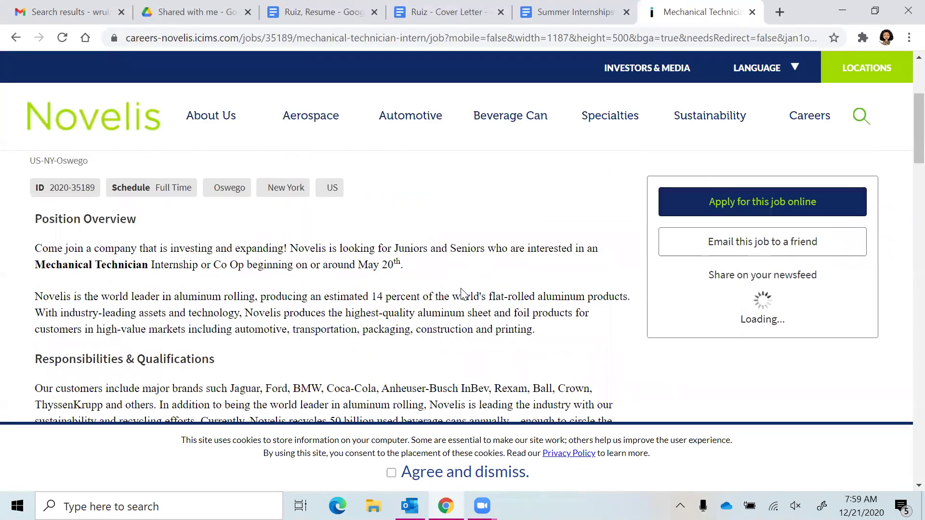
scroll(464, 294, "down", 2)
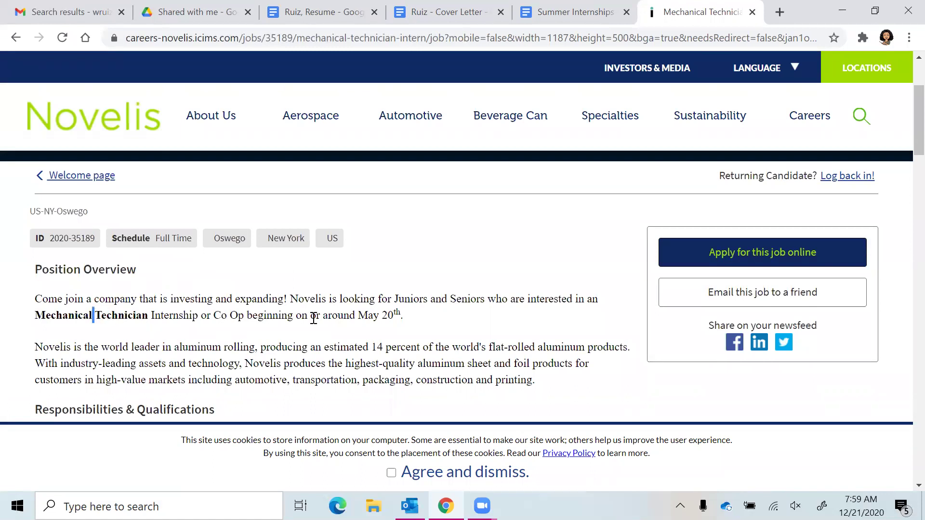
scroll(313, 318, "down", 3)
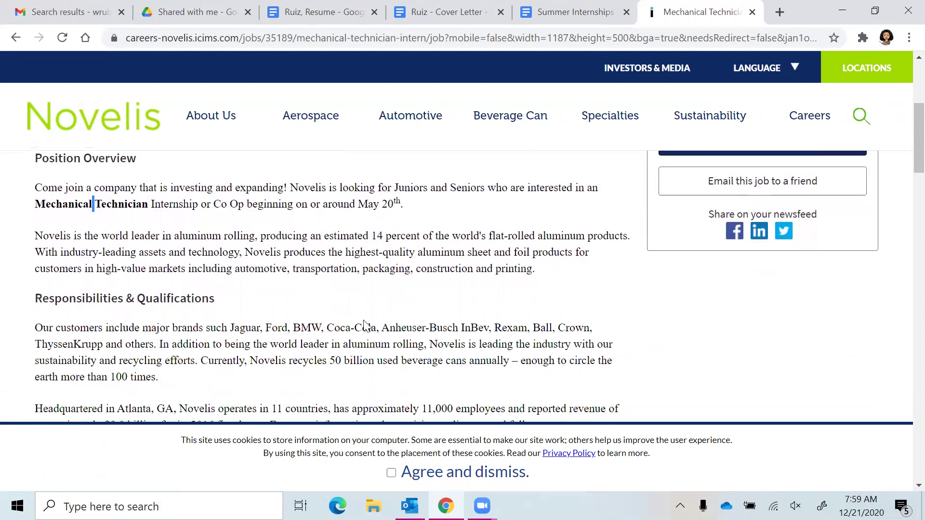
scroll(420, 320, "down", 3)
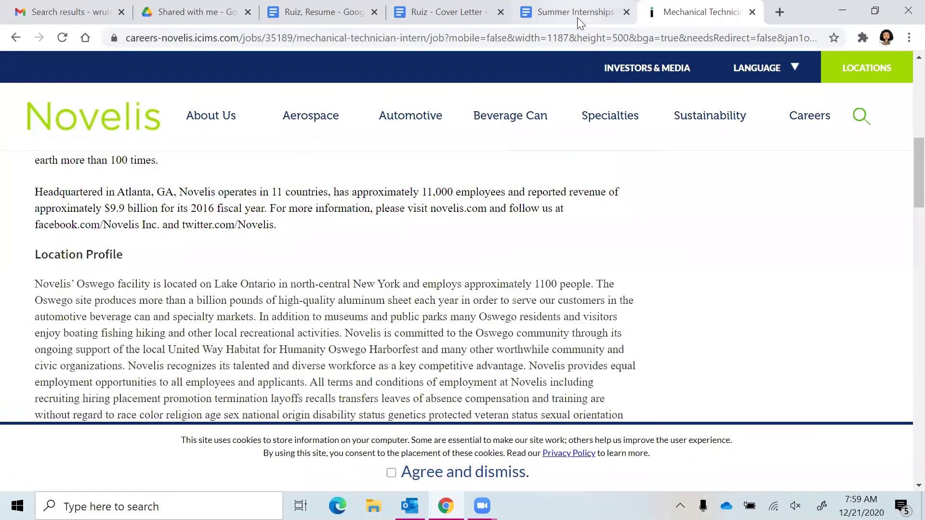
left_click(578, 17)
left_click_drag(528, 327, 197, 252)
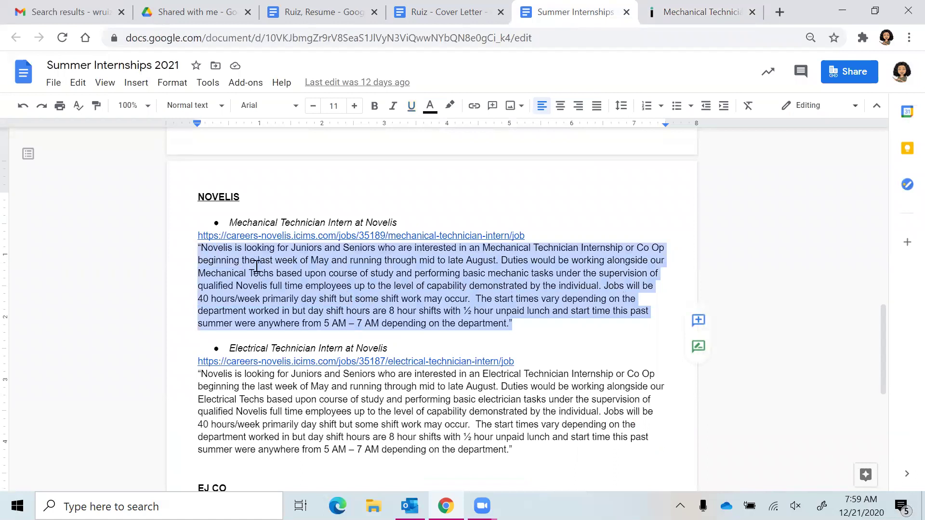
left_click(613, 265)
left_click(702, 15)
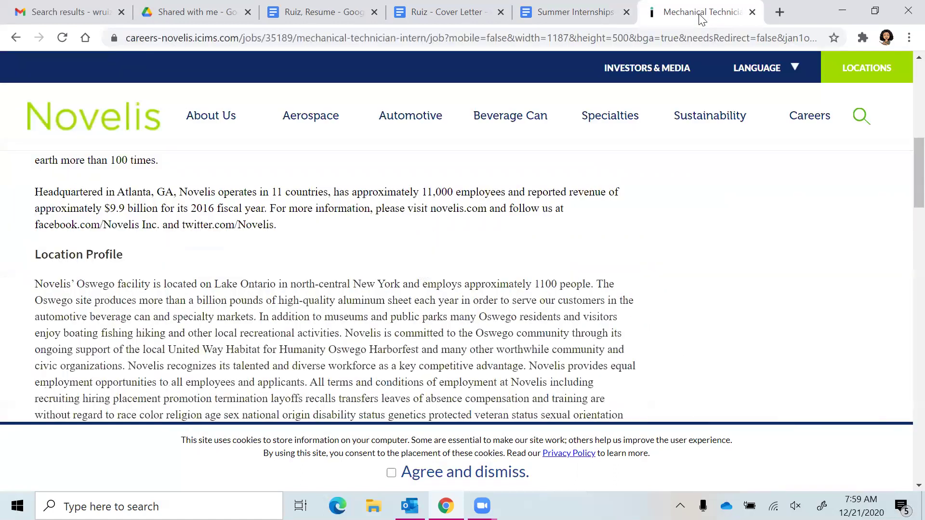
scroll(672, 252, "up", 10)
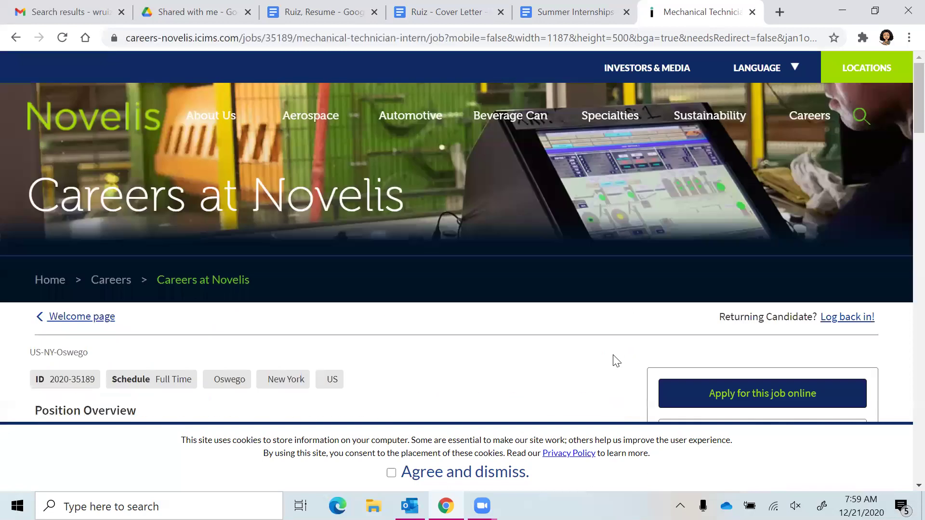
scroll(617, 361, "down", 2)
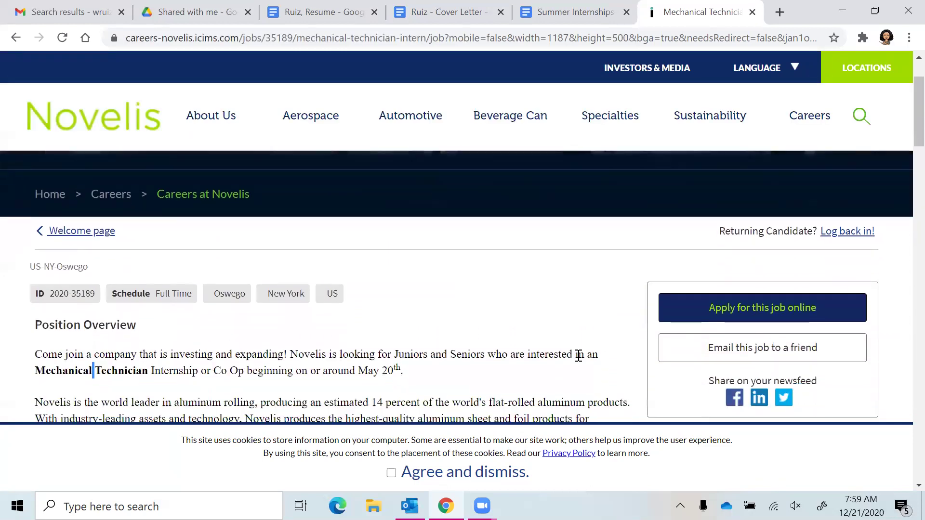
Start the online application, fill the e-mail from autofill and accept the Novelis privacy policy.
left_click(771, 316)
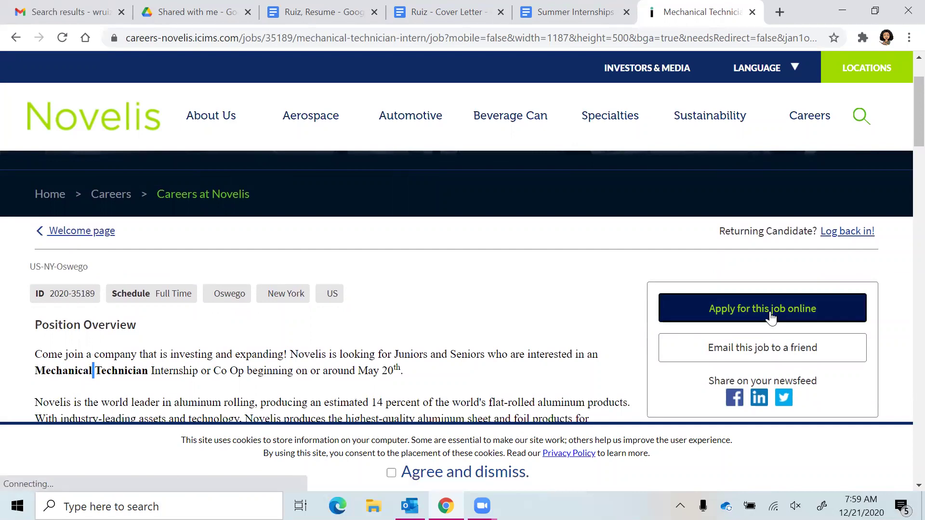
scroll(774, 318, "down", 9)
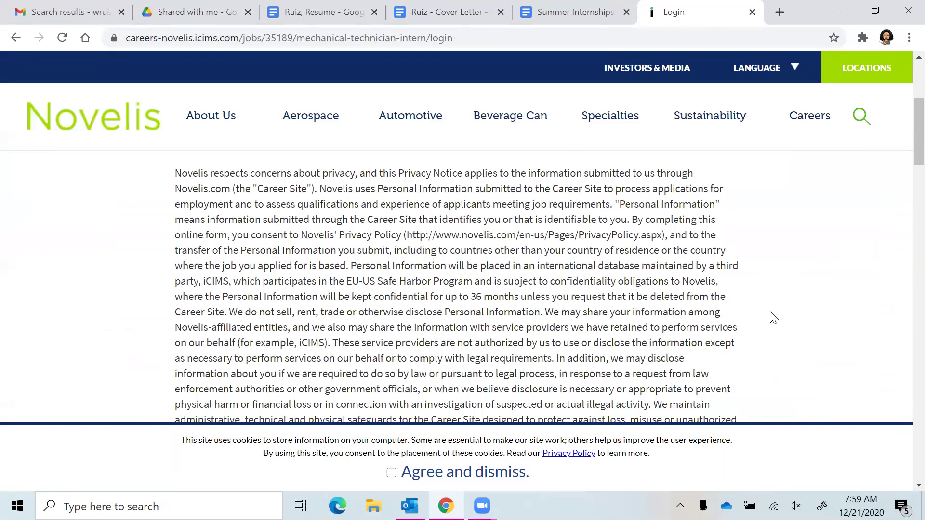
scroll(771, 316, "up", 9)
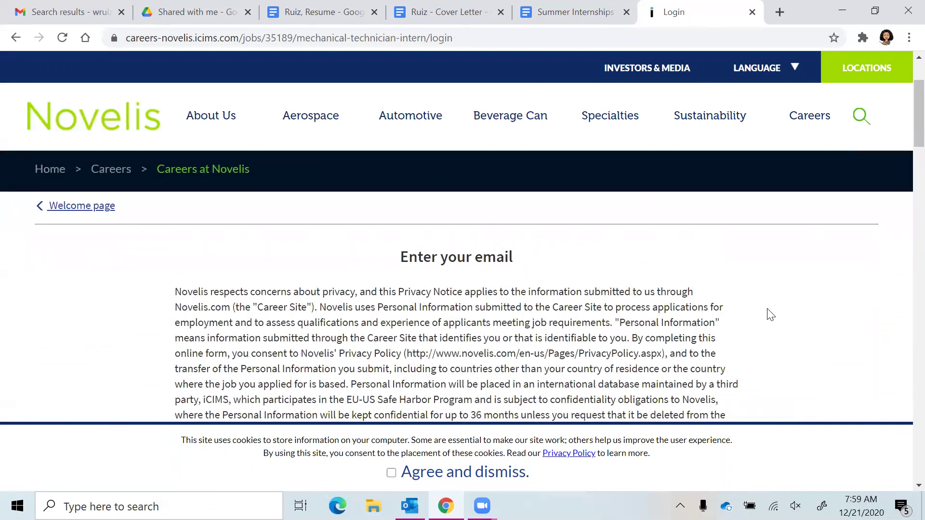
scroll(771, 315, "down", 9)
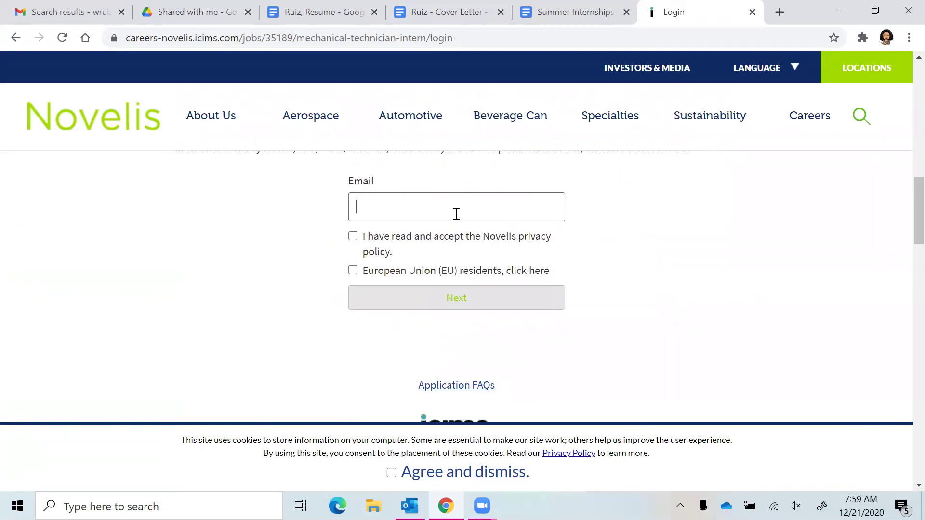
left_click(456, 214)
left_click(445, 241)
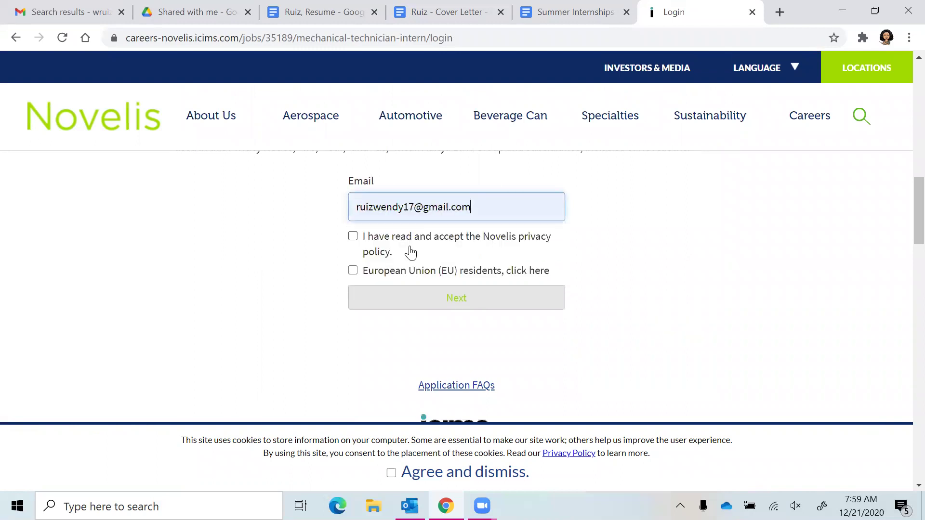
left_click(351, 238)
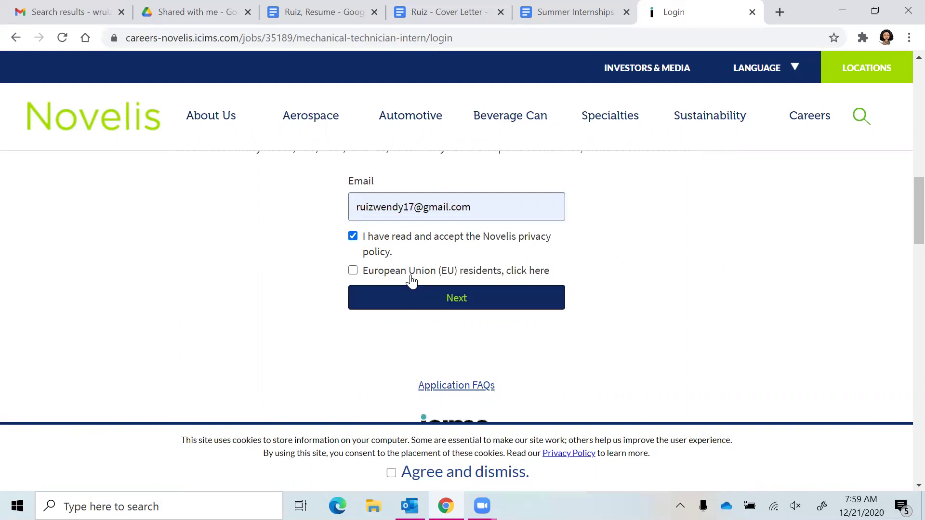
Continue to the Candidate Profile and look over its Resume and Create a login sections.
left_click(438, 298)
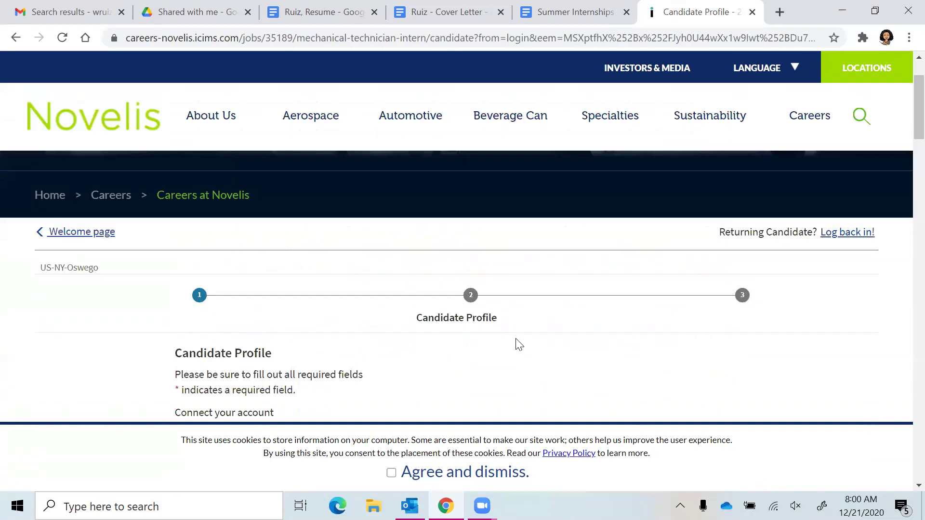
scroll(518, 344, "down", 1)
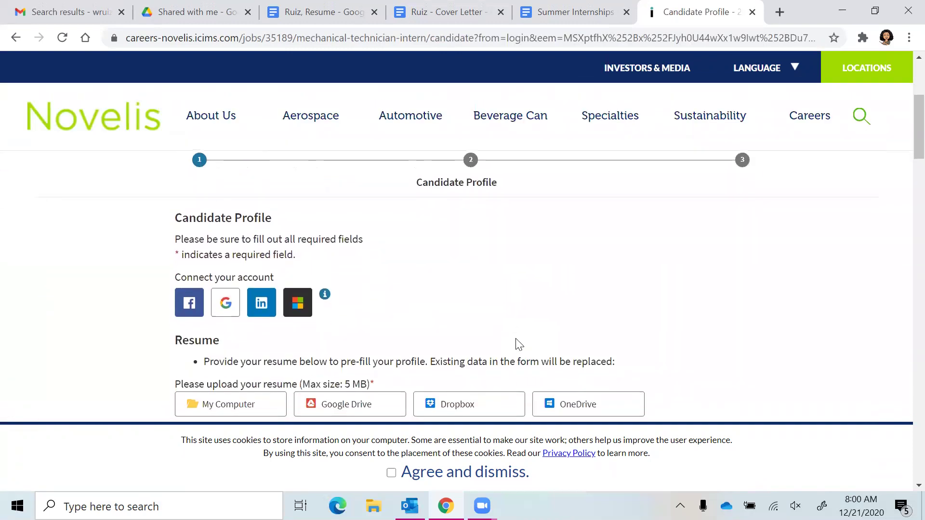
scroll(519, 344, "down", 2)
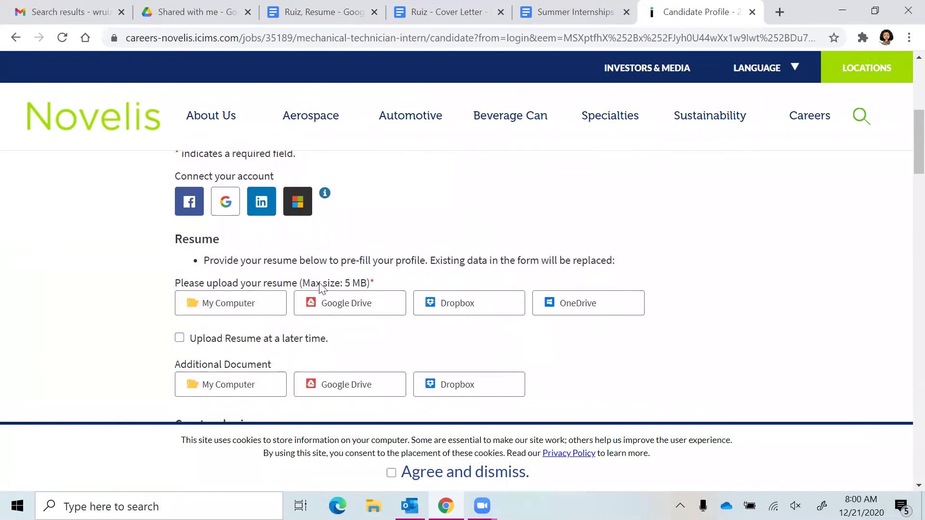
scroll(270, 354, "down", 1)
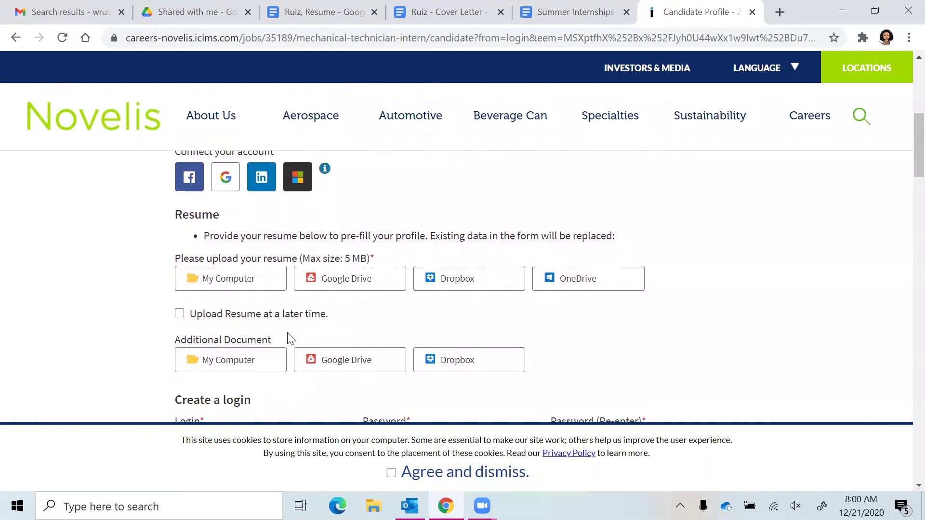
scroll(291, 339, "up", 1)
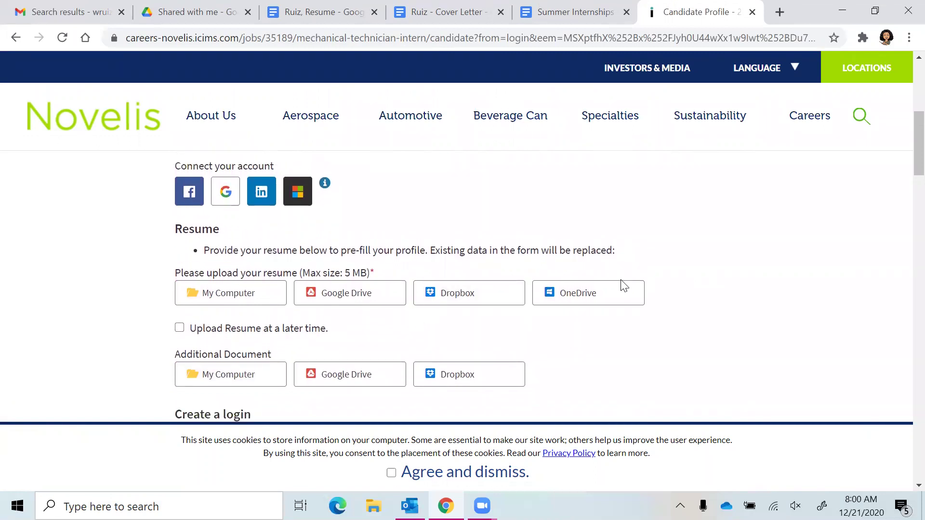
scroll(623, 282, "down", 6)
scroll(623, 283, "up", 3)
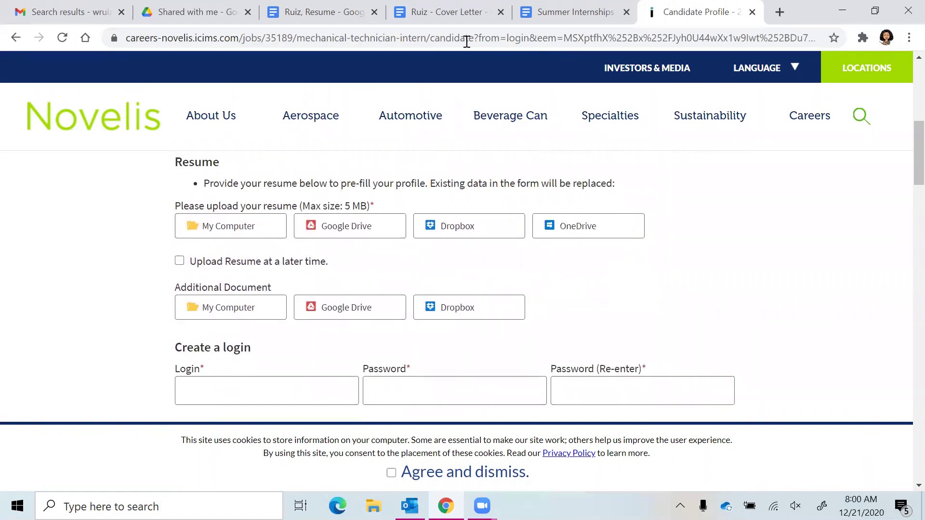
Switch to the resume document and download it as a PDF Document (.pdf).
left_click(332, 18)
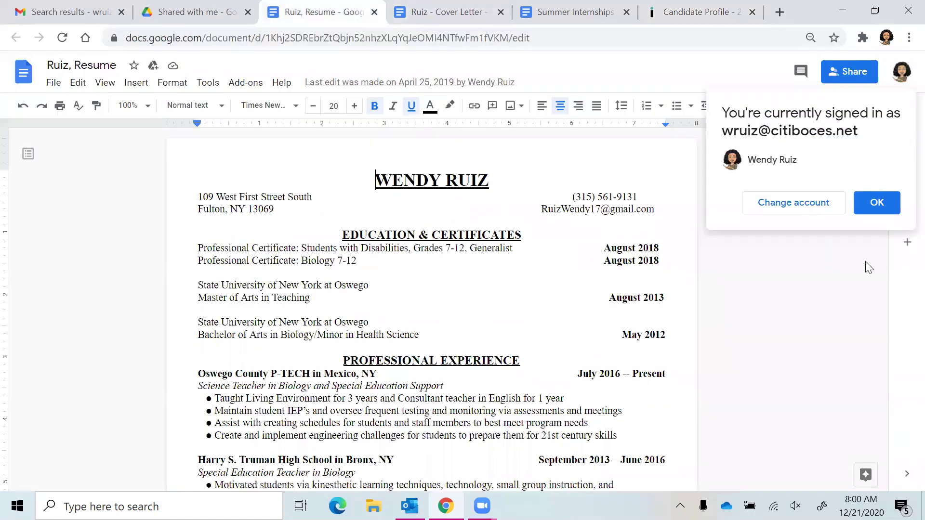
left_click(877, 208)
left_click(55, 85)
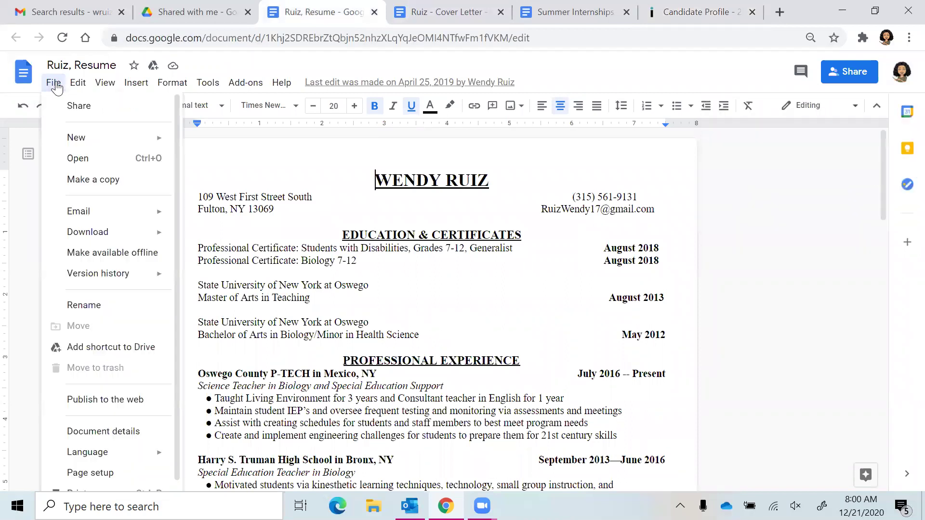
left_click(305, 277)
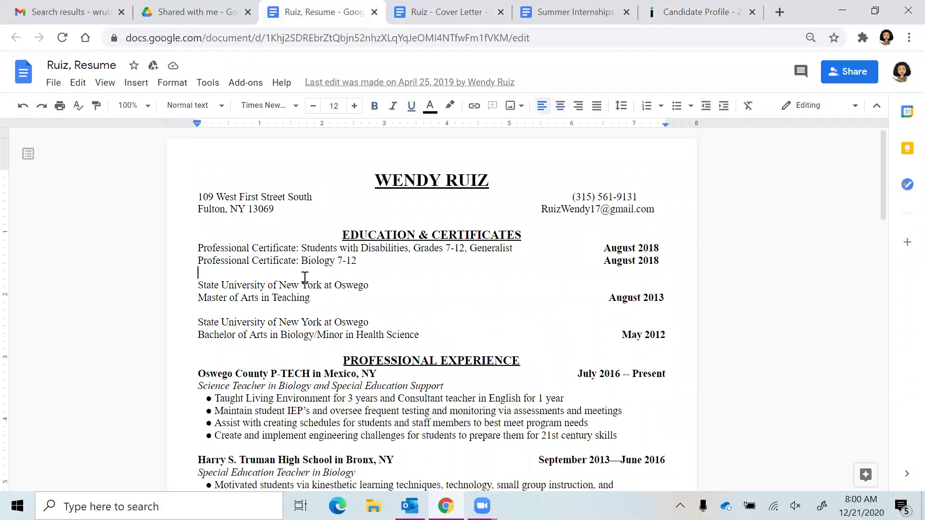
scroll(305, 278, "down", 5)
scroll(305, 278, "up", 6)
left_click(54, 83)
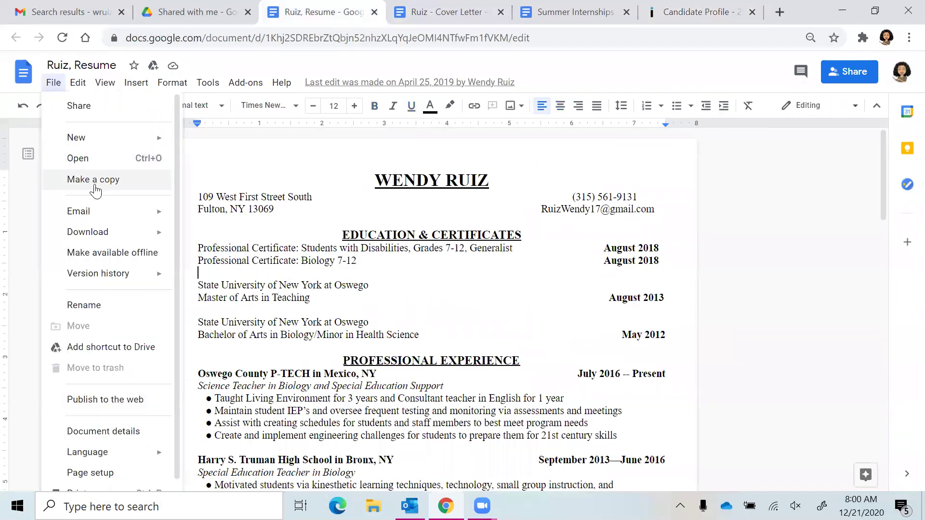
mouse_move(93, 241)
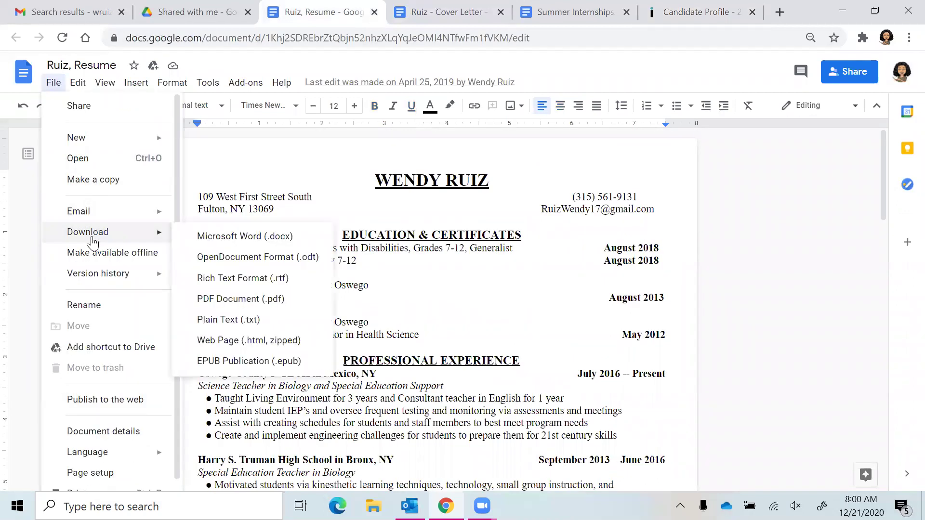
left_click(244, 300)
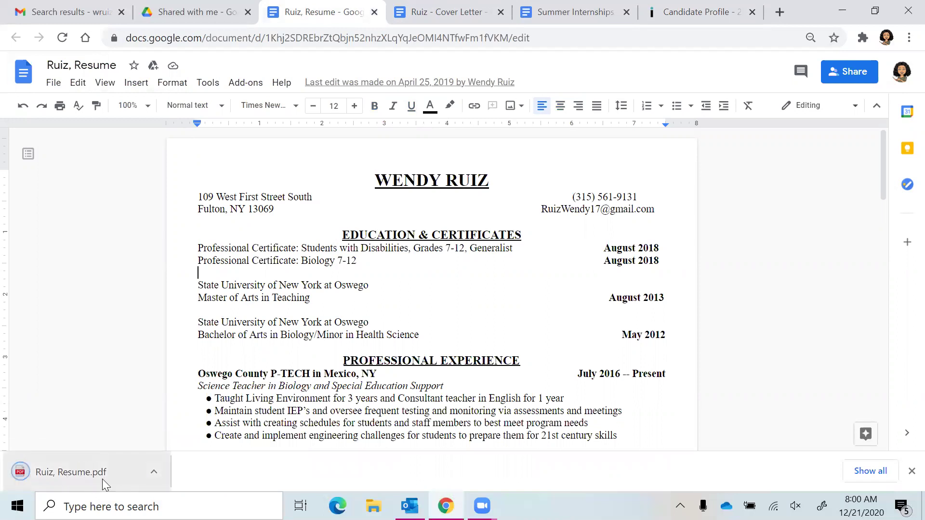
Glance at the cover letter, then return to the Novelis form and accept its cookie notice.
left_click(403, 6)
scroll(342, 281, "up", 10)
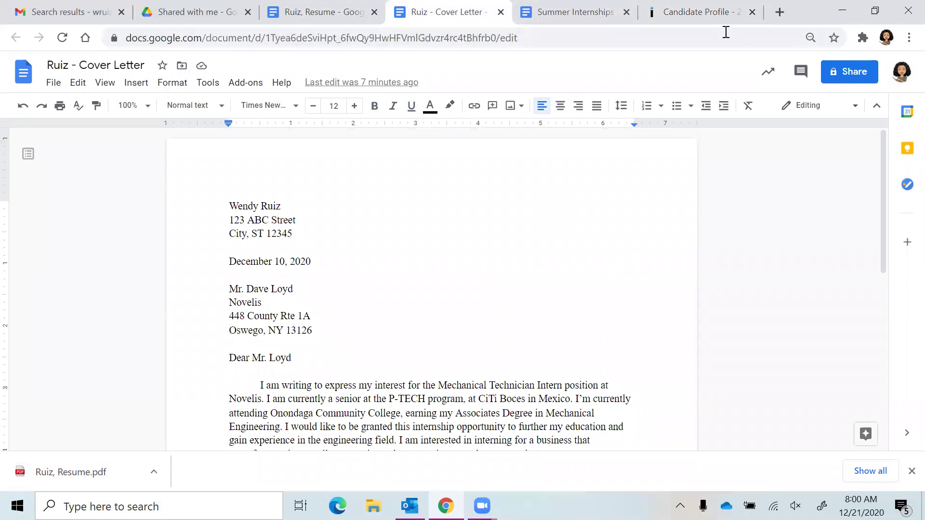
left_click(707, 15)
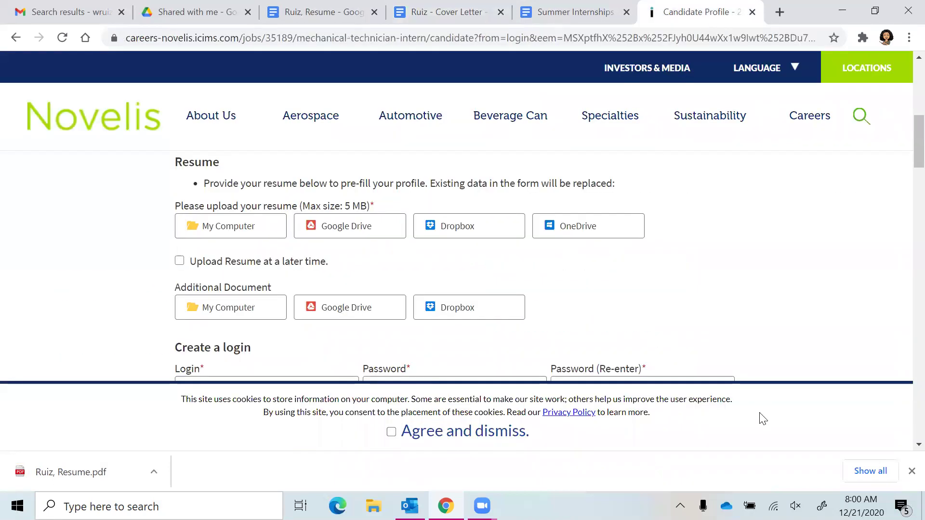
left_click(392, 431)
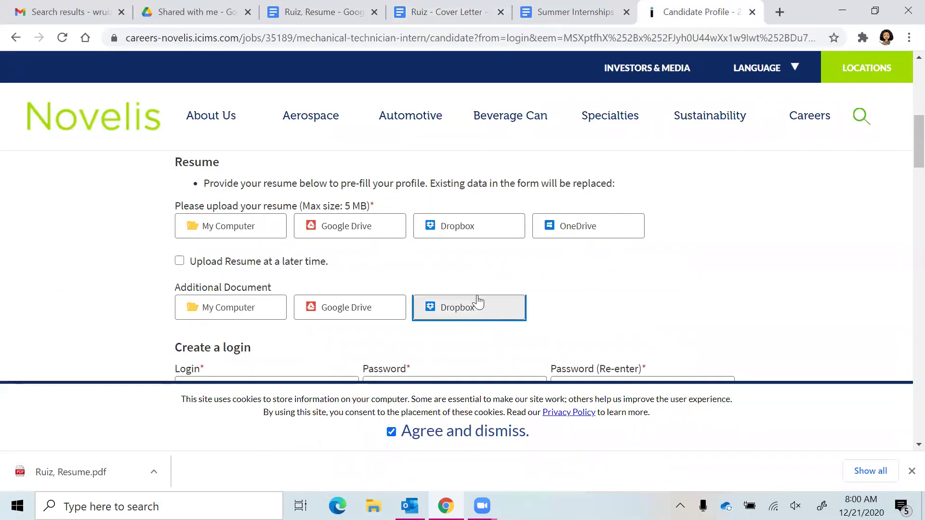
Upload the resume PDF from the Downloads folder via My Computer.
scroll(478, 303, "up", 4)
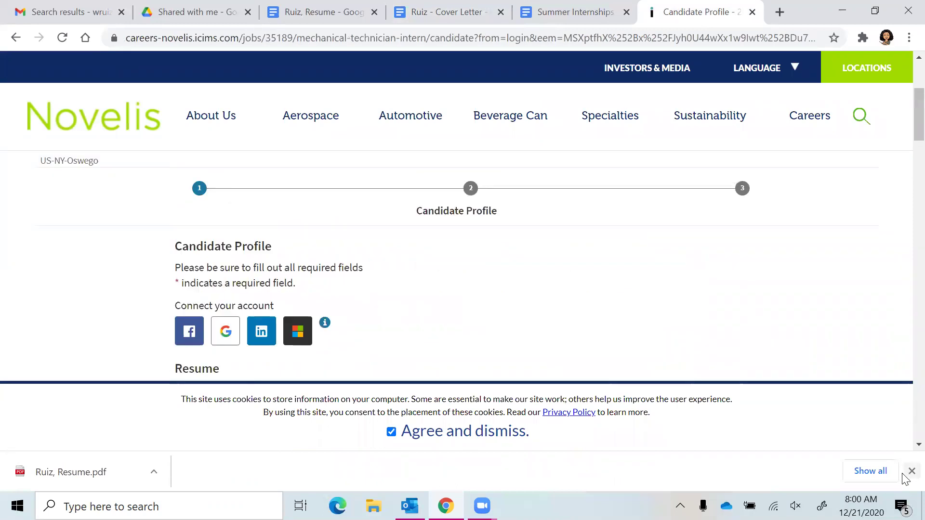
scroll(674, 310, "up", 2)
scroll(674, 310, "down", 7)
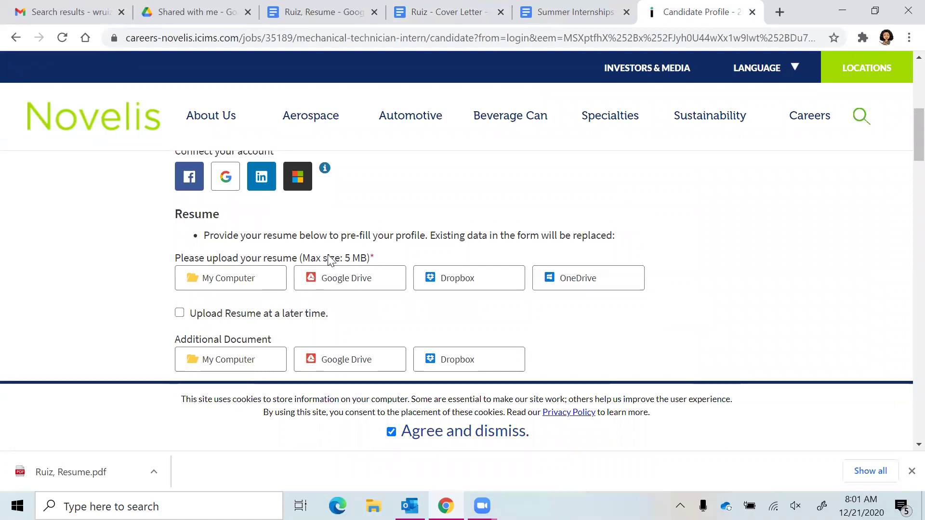
left_click(253, 279)
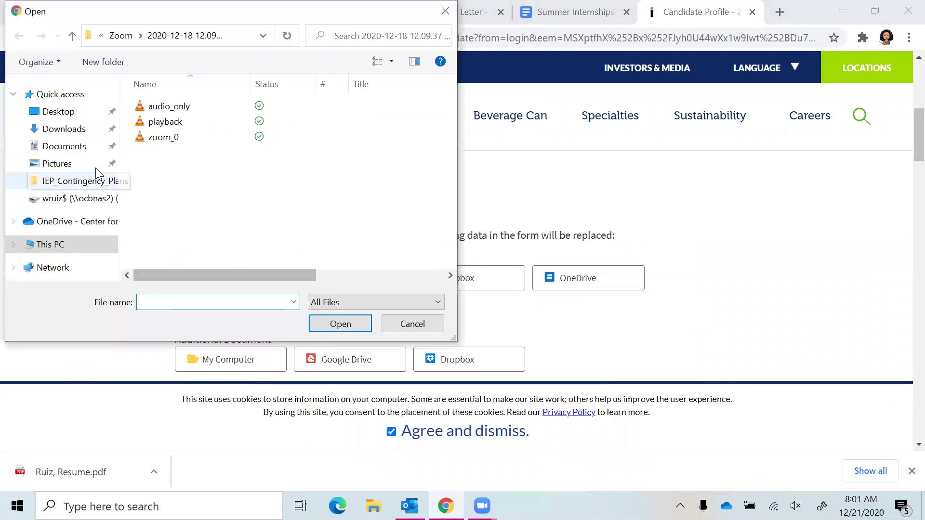
left_click(78, 129)
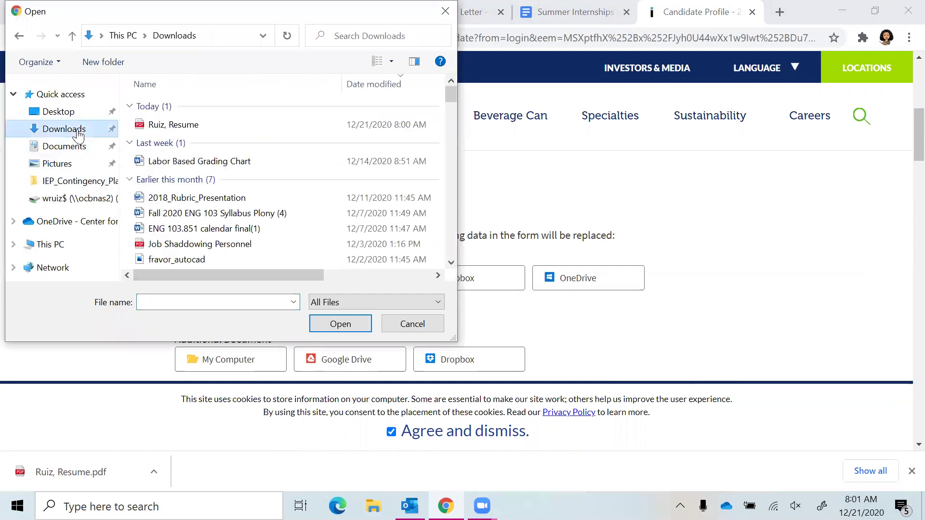
double_click(175, 126)
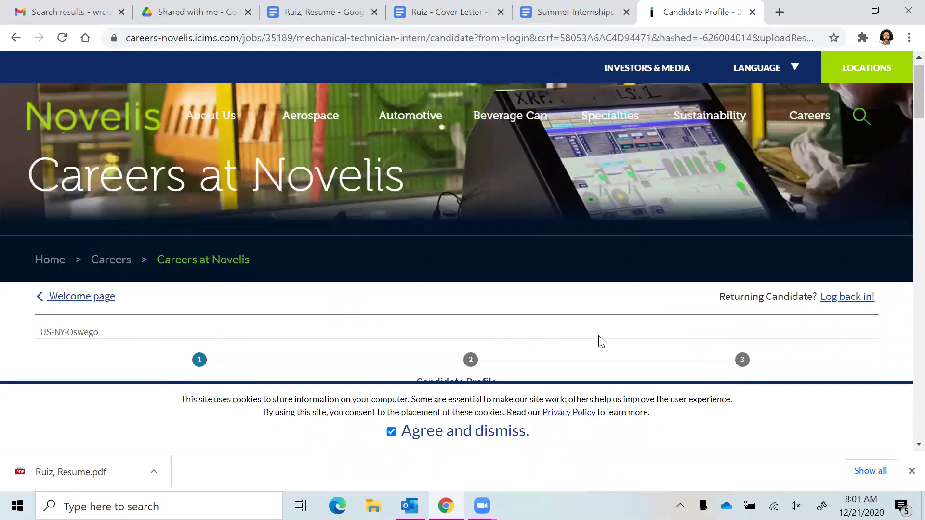
Scroll to the login section and enter a password for the new account.
scroll(602, 341, "down", 5)
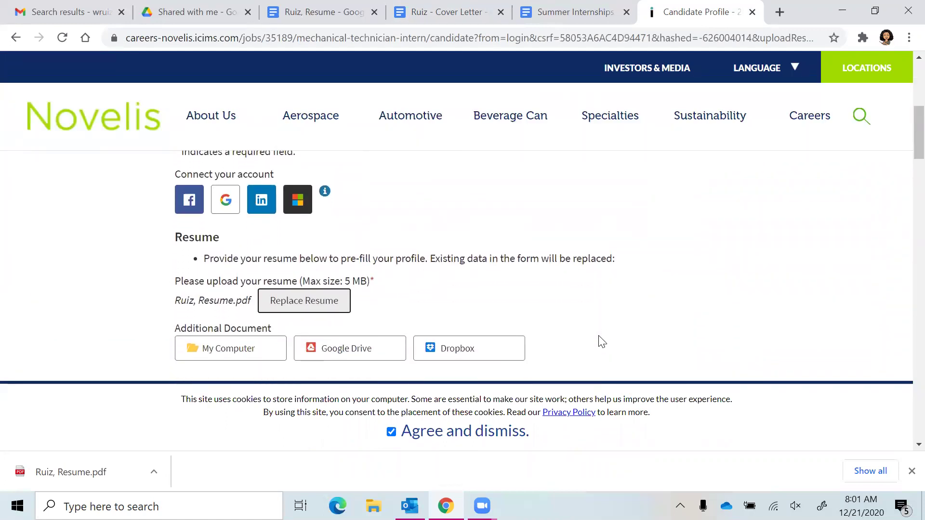
scroll(601, 341, "down", 1)
scroll(588, 331, "down", 2)
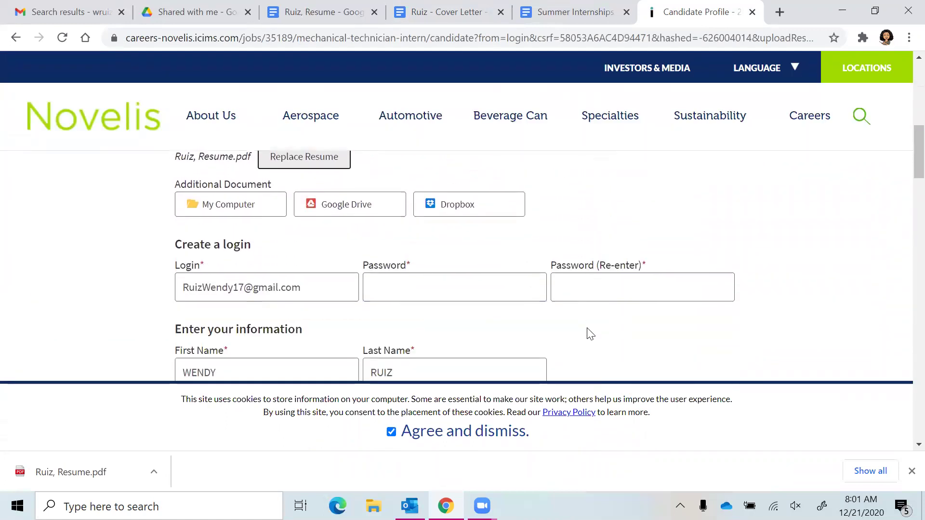
scroll(590, 333, "down", 1)
scroll(591, 334, "up", 1)
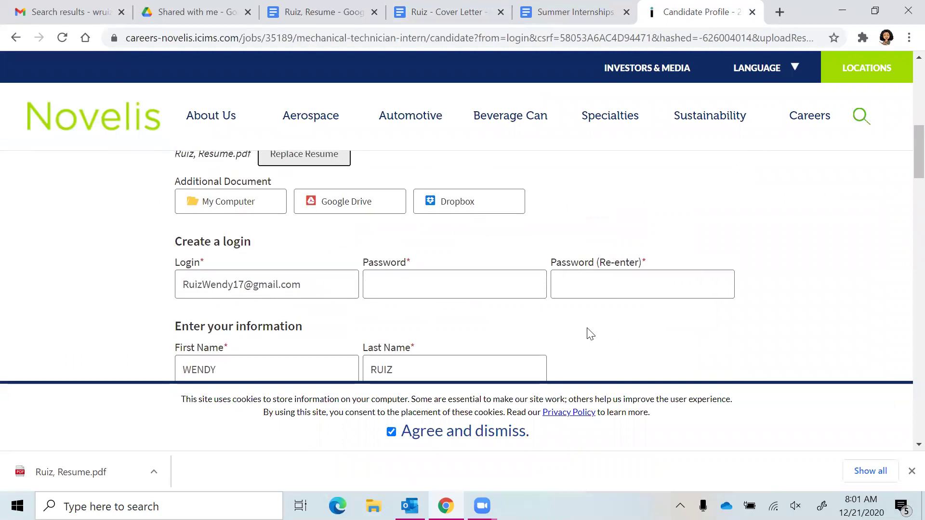
scroll(591, 334, "up", 2)
scroll(591, 333, "down", 1)
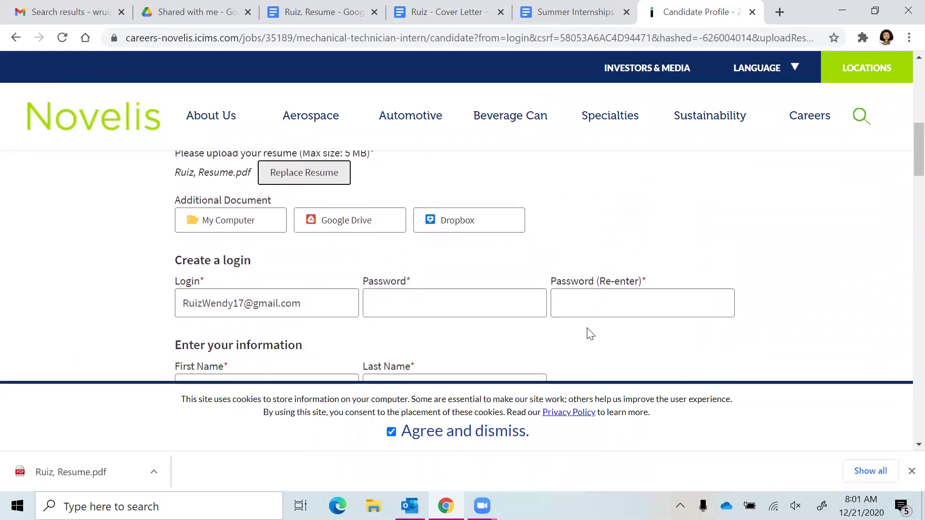
scroll(590, 333, "down", 1)
left_click(455, 258)
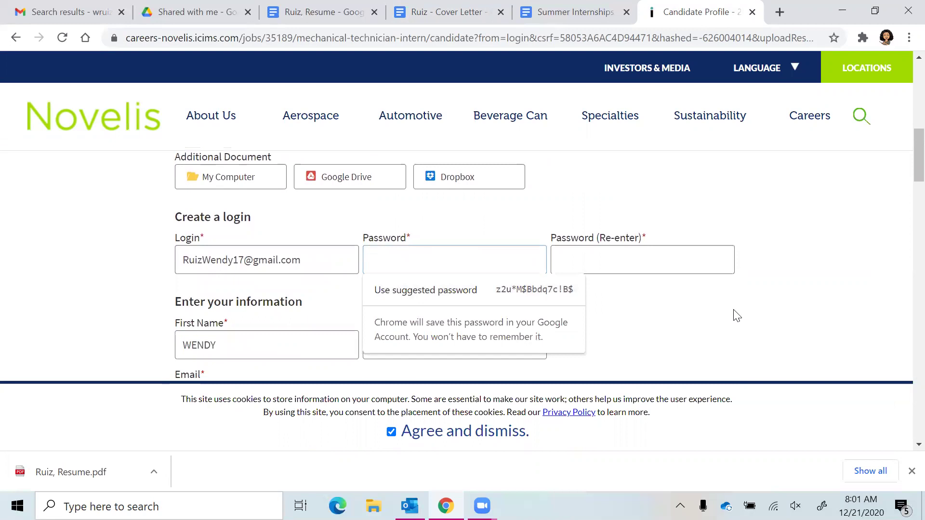
type("••••••")
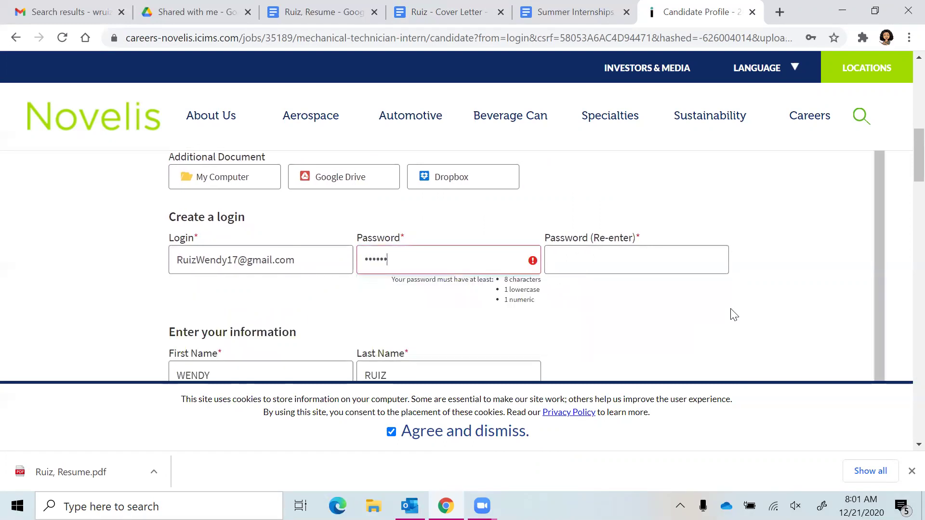
type("••••")
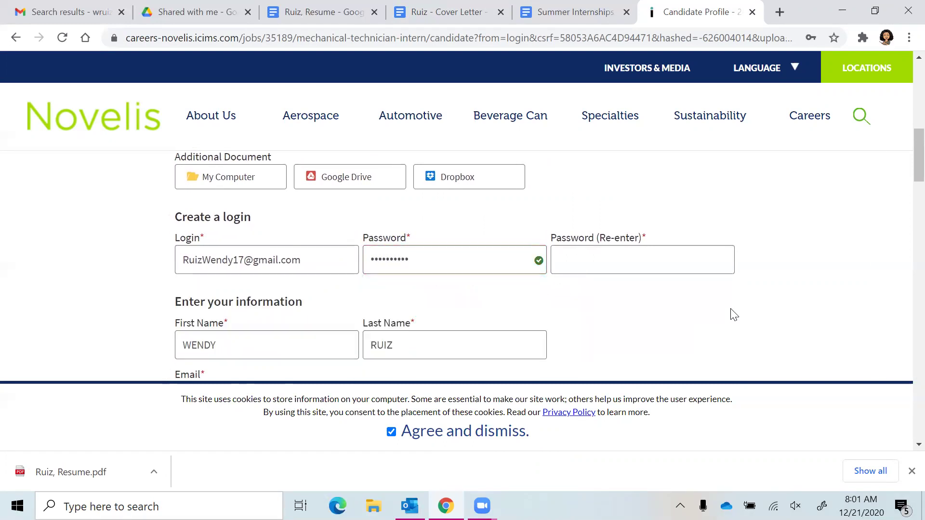
key("Tab")
Re-enter the password and answer 'How did you hear about us?' with Other (Please Specify): P-TECH.
type("••••••••")
scroll(732, 314, "down", 1)
scroll(455, 309, "down", 1)
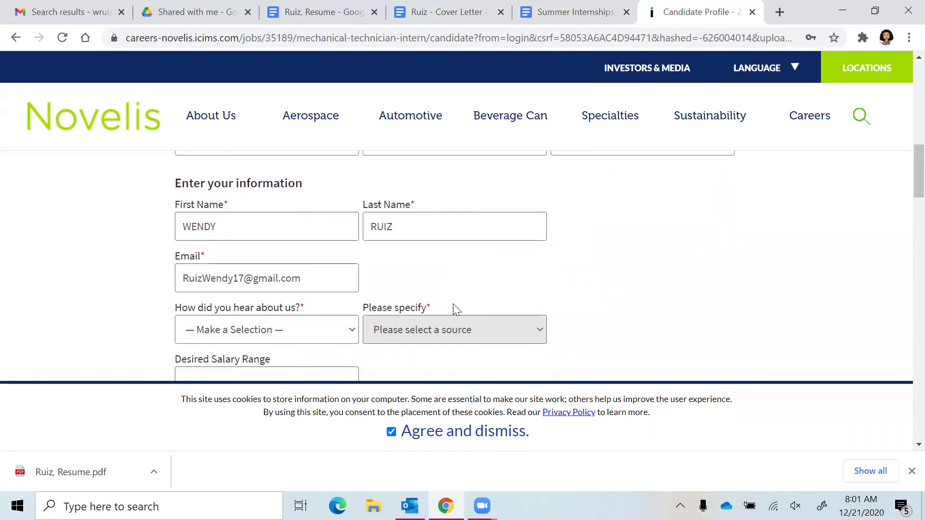
scroll(453, 304, "down", 1)
left_click(337, 254)
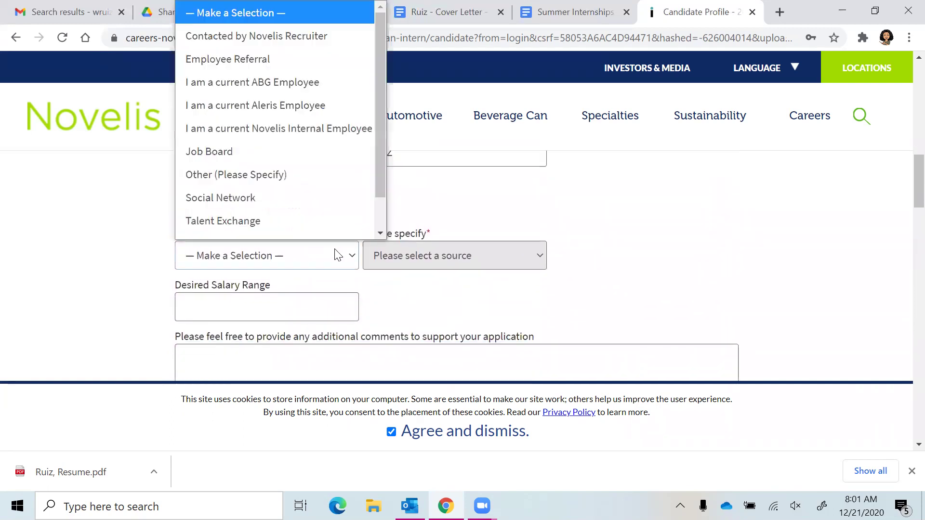
scroll(376, 282, "up", 1)
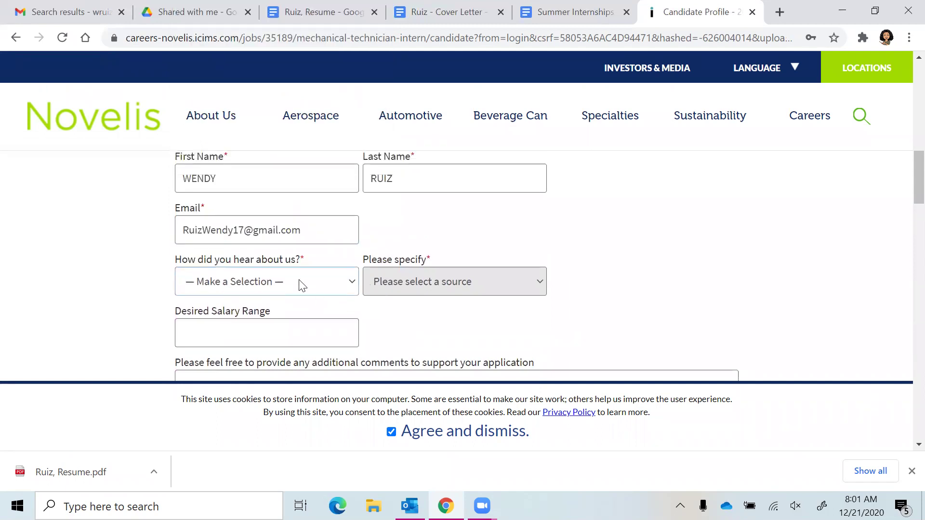
left_click(302, 285)
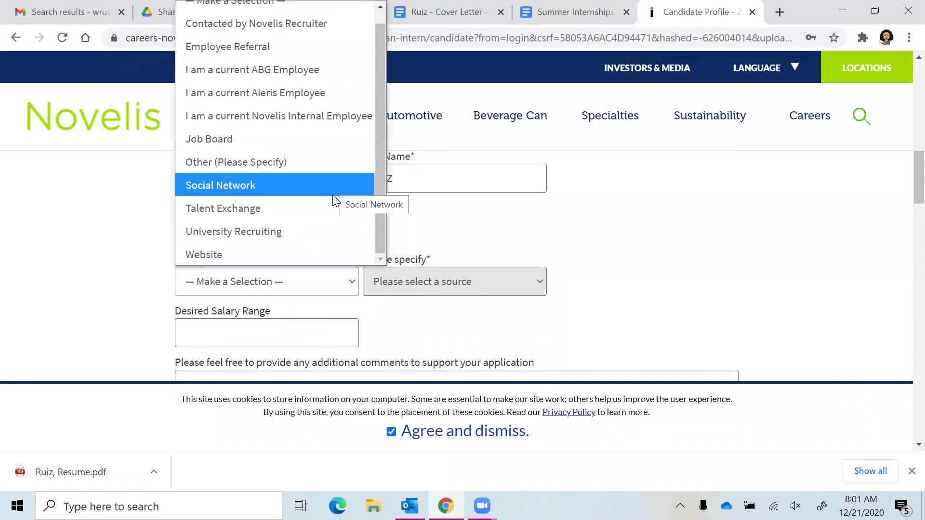
scroll(334, 222, "up", 1)
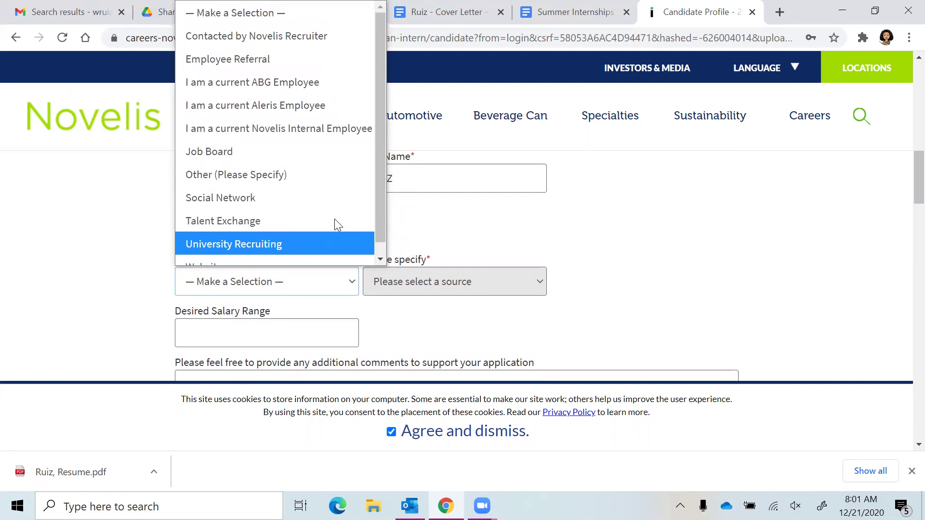
scroll(338, 224, "down", 1)
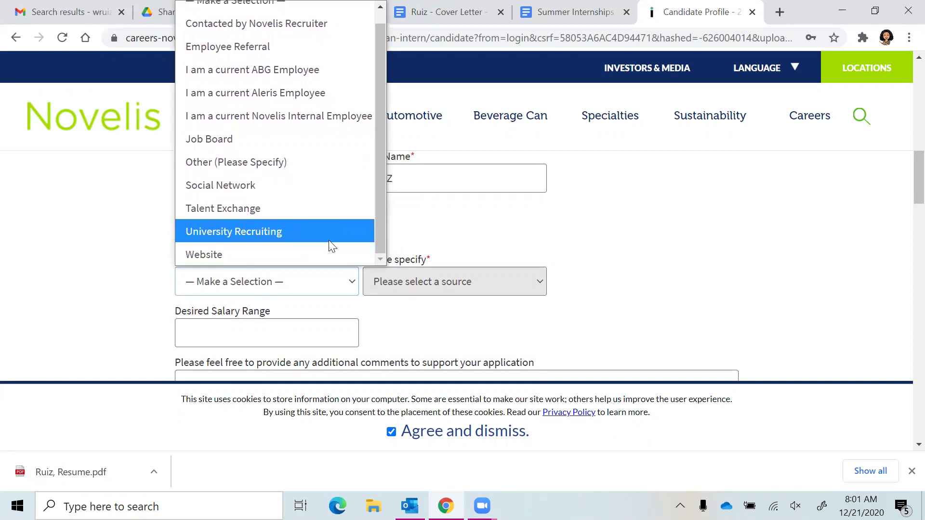
left_click(303, 162)
left_click(434, 288)
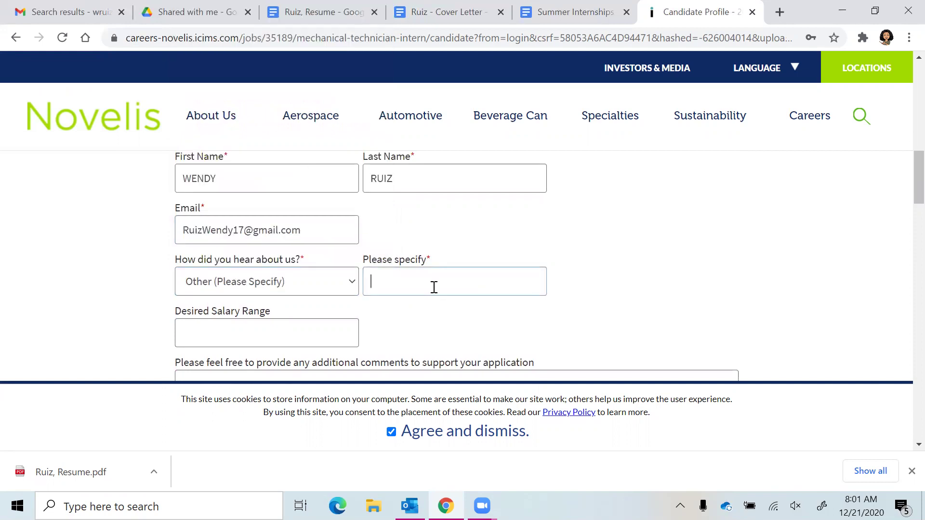
type("P-TECH")
Move past the desired salary range field to the additional comments box.
scroll(434, 287, "down", 1)
left_click(331, 278)
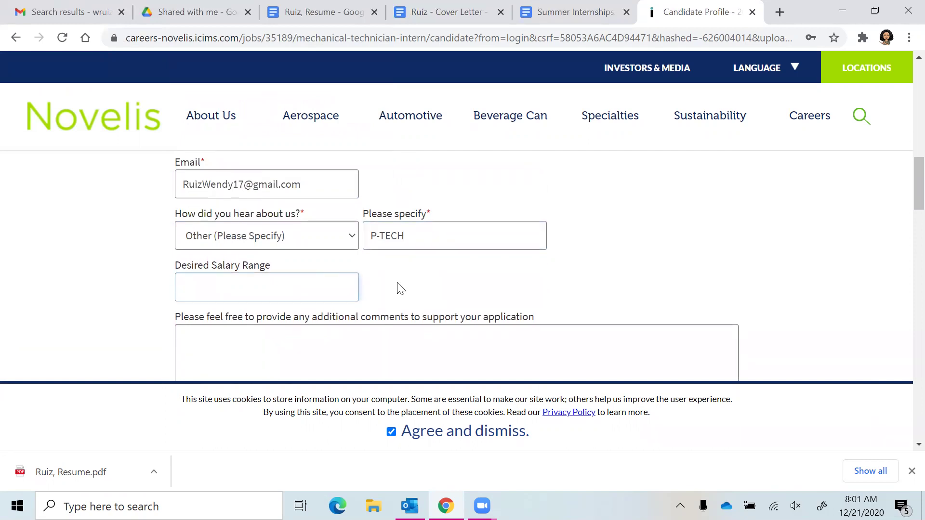
scroll(401, 289, "down", 1)
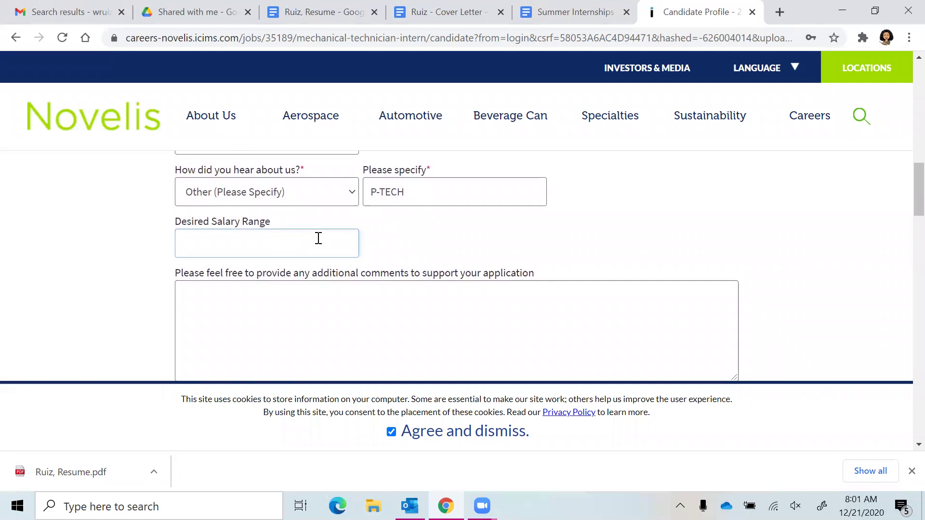
left_click(367, 308)
Type the comment about being an Oswego County P-TECH senior awaiting internship opportunities for a few years.
scroll(367, 309, "down", 3)
scroll(367, 308, "up", 3)
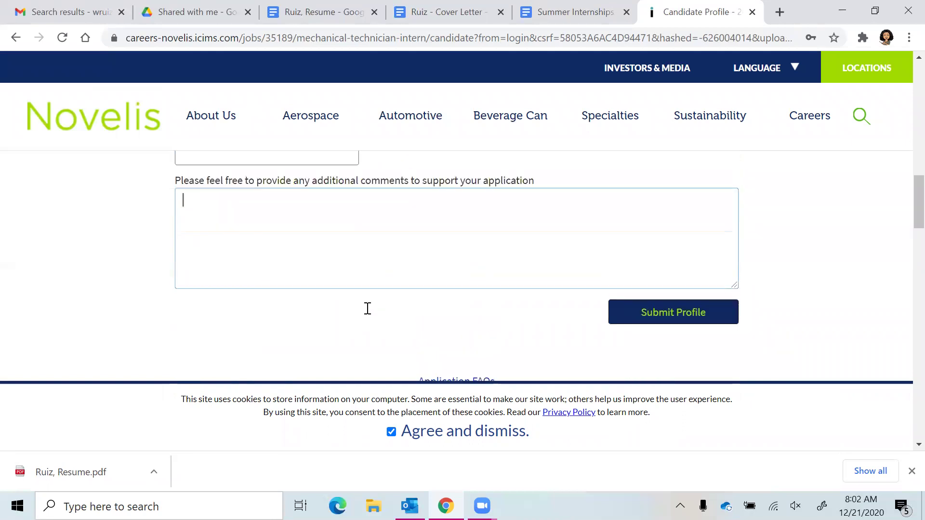
scroll(368, 308, "down", 1)
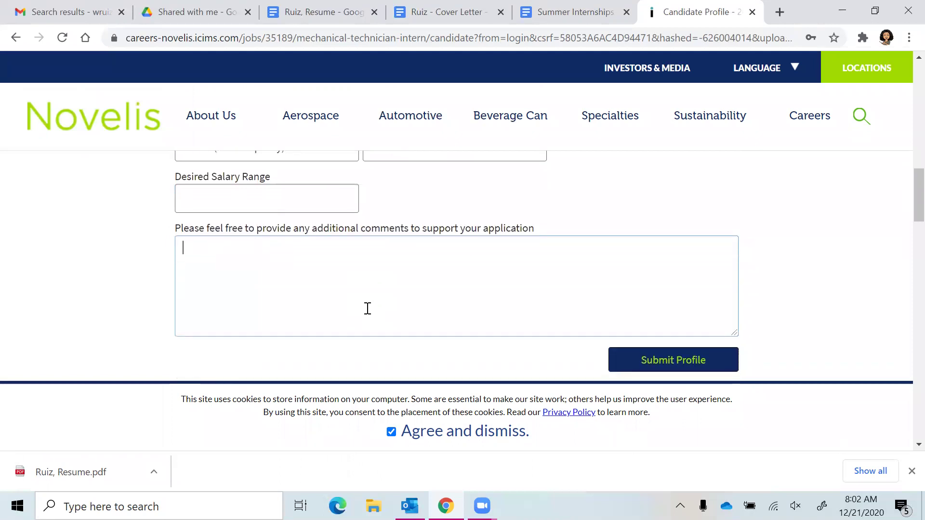
type("M")
type(" am a sen")
type("ior within th")
type("e Oswego County")
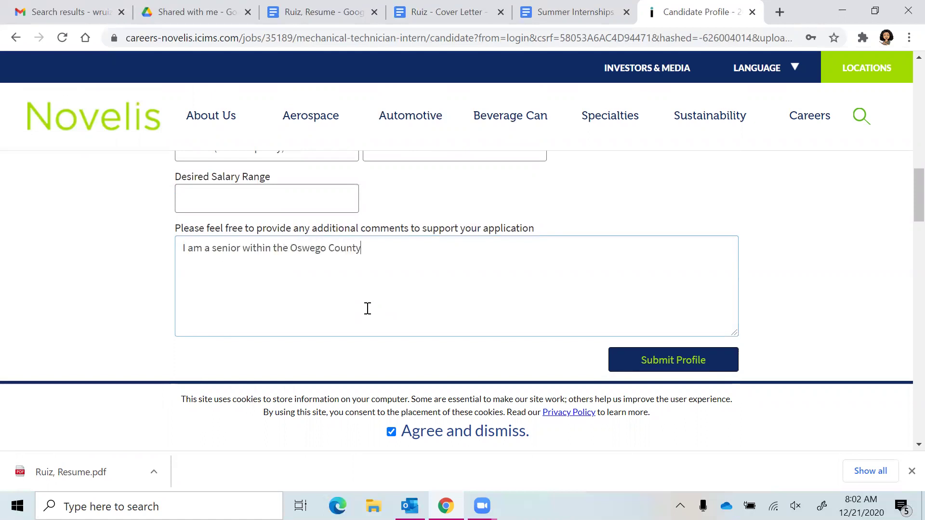
type(" - R")
key("BackSpace")
key("BackSpace")
type("P-TECH program.")
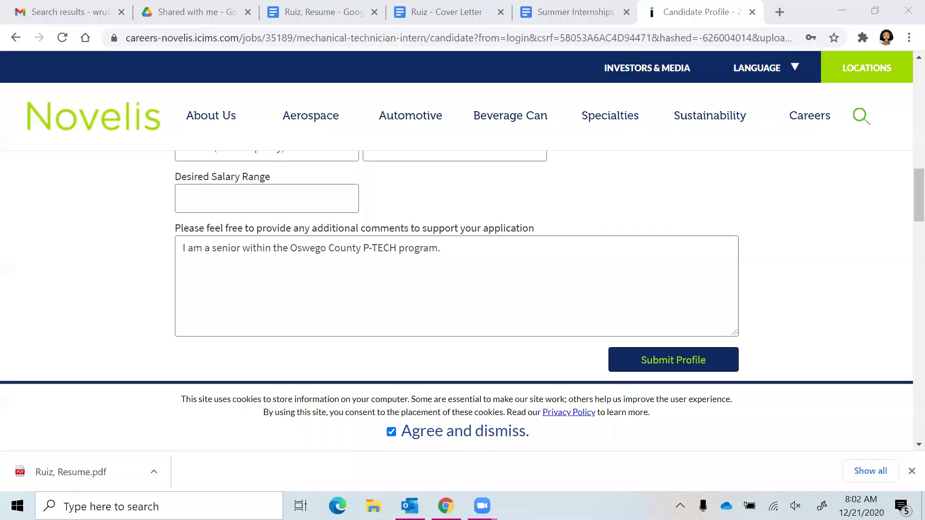
left_click(579, 275)
type("I have ")
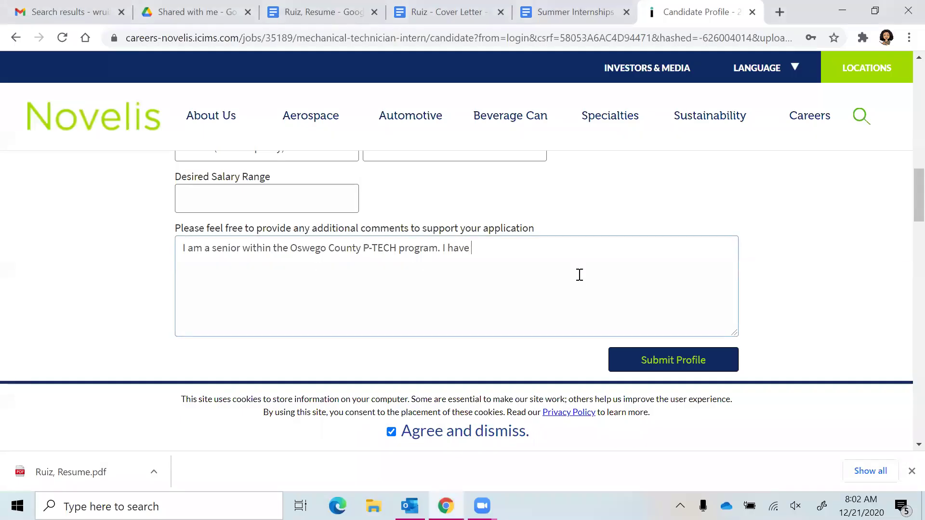
type("been looking f")
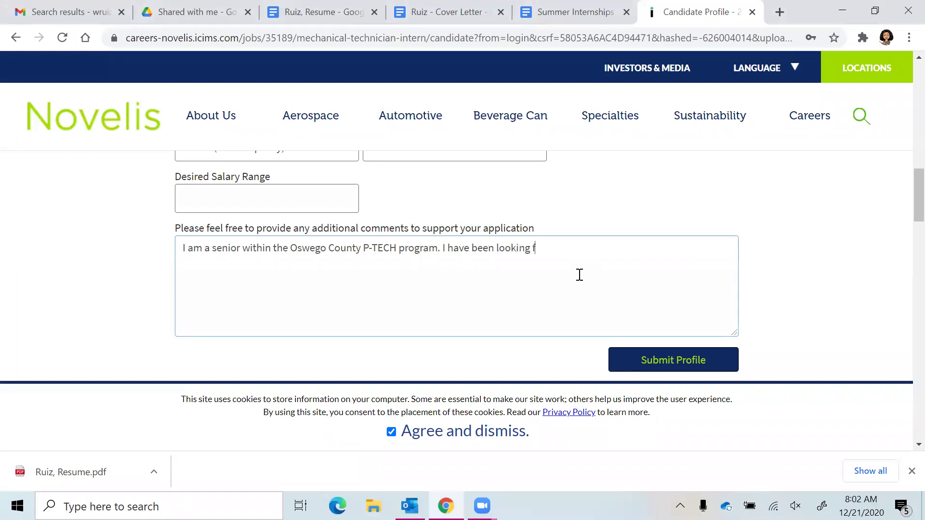
type("orward to internship pa")
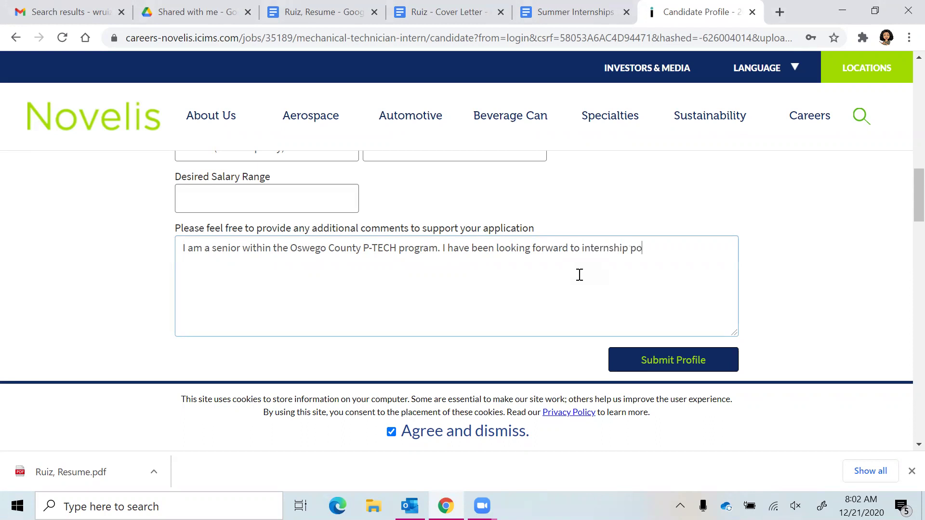
key("BackSpace")
key("BackSpace")
type("opportunities fore a f")
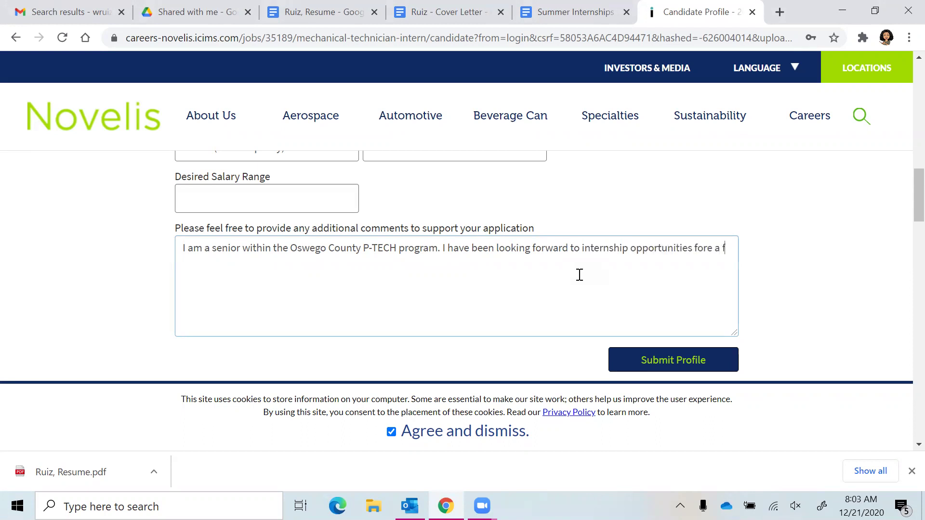
key("BackSpace")
type("a few years now.")
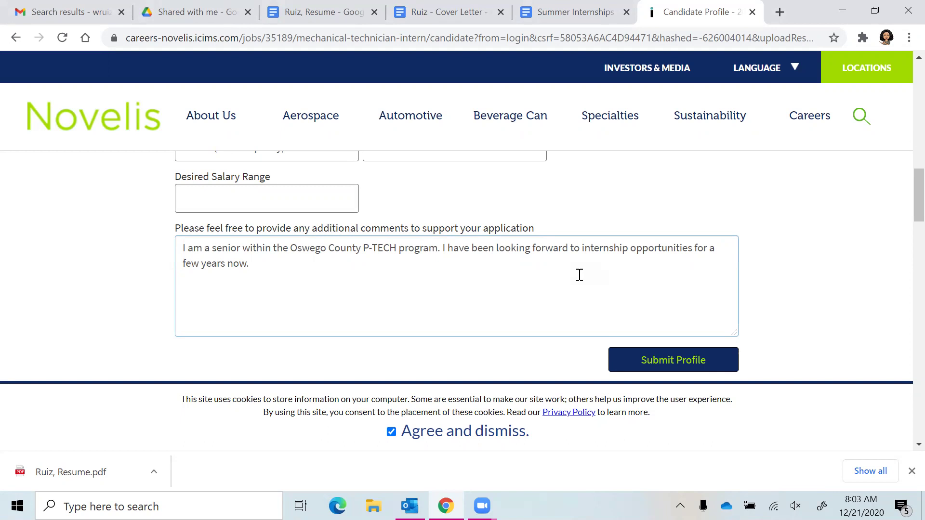
Try attaching an additional document from My Computer, then cancel the file dialog.
triple_click(434, 231)
scroll(509, 281, "up", 1)
scroll(510, 282, "up", 7)
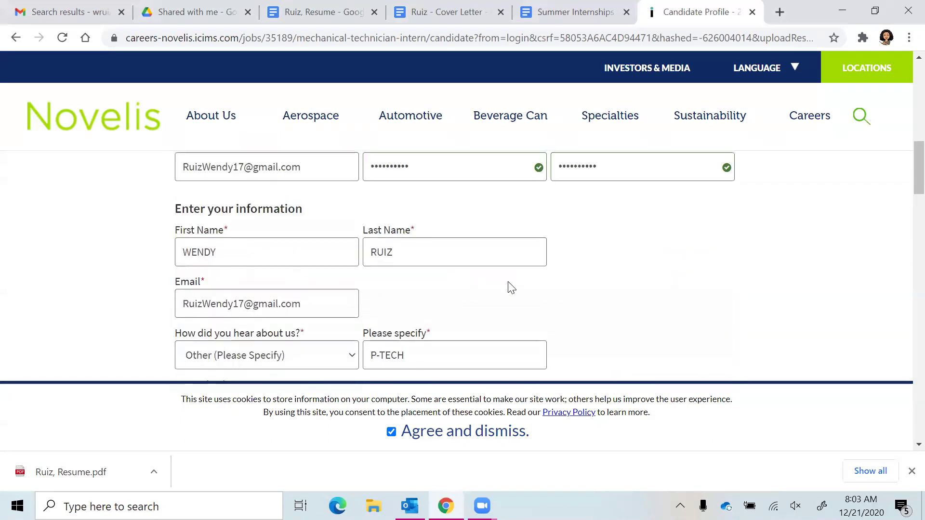
scroll(510, 286, "up", 2)
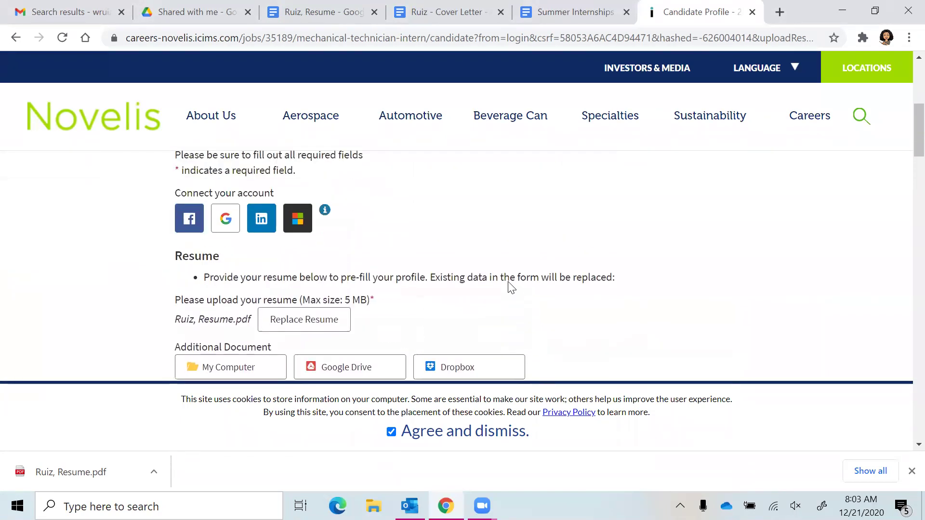
scroll(510, 287, "down", 2)
left_click(211, 270)
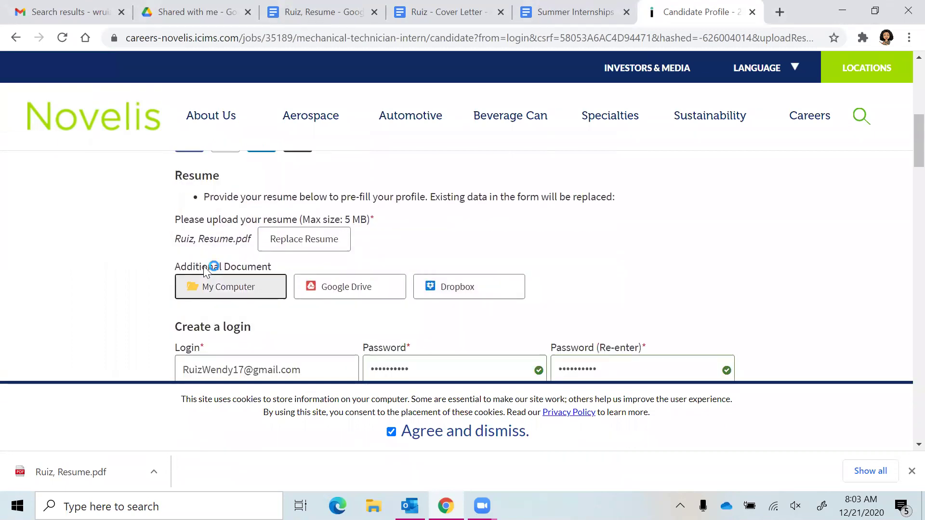
left_click(416, 321)
Review the cover letter's address and date lines and add a comma after the salutation.
left_click(435, 16)
scroll(406, 270, "down", 10)
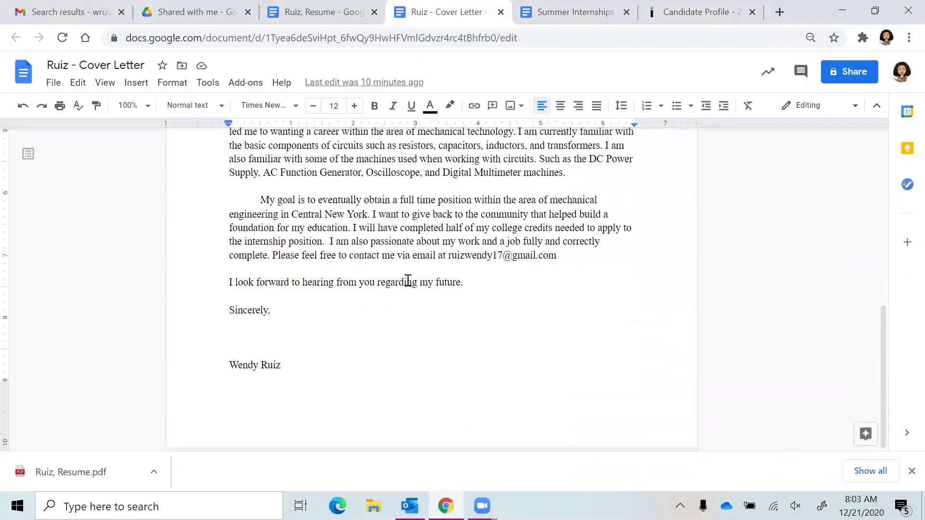
scroll(407, 281, "up", 10)
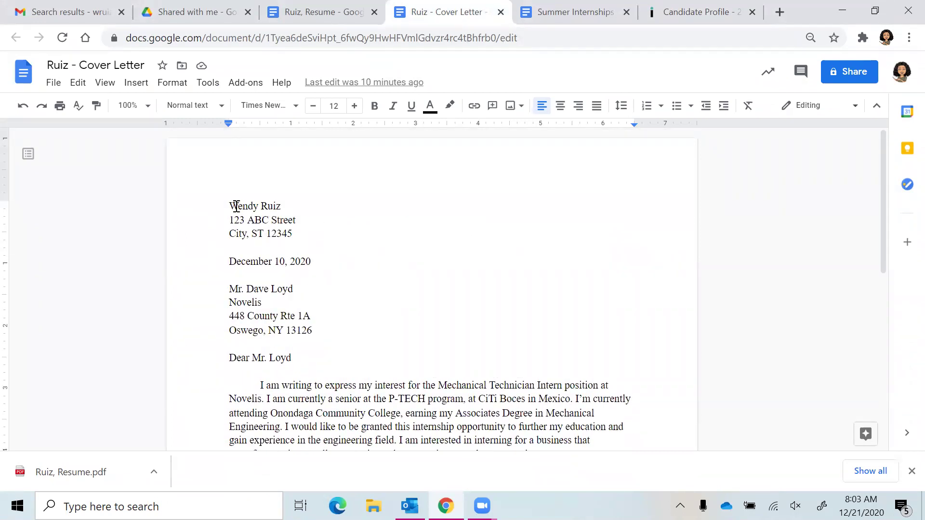
left_click_drag(225, 206, 304, 236)
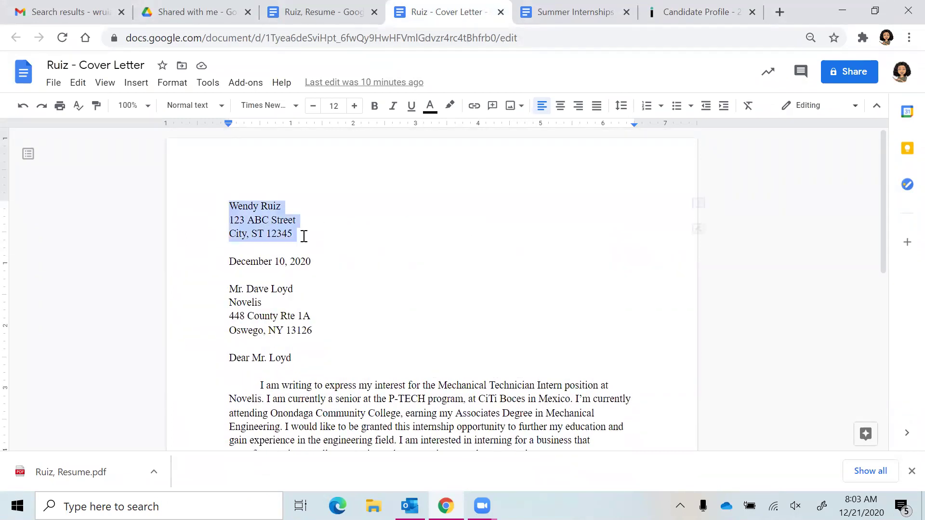
left_click(261, 208)
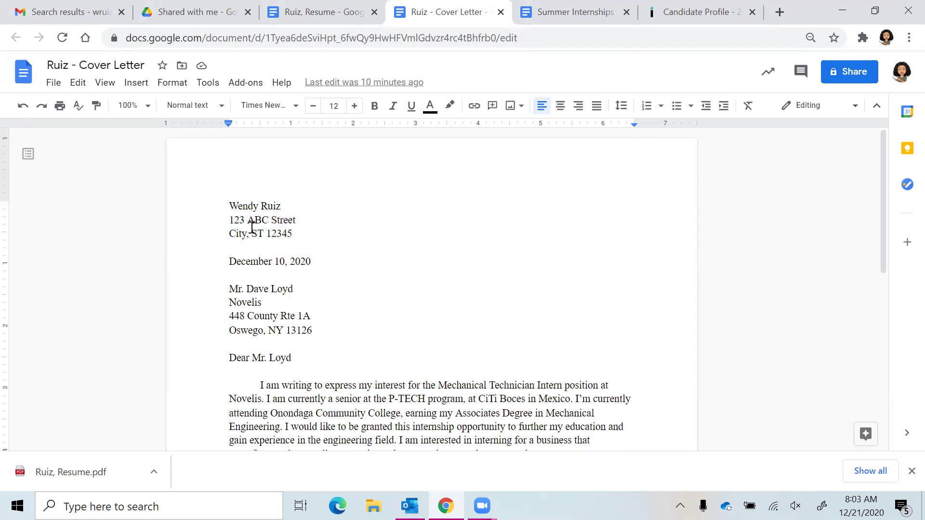
triple_click(272, 258)
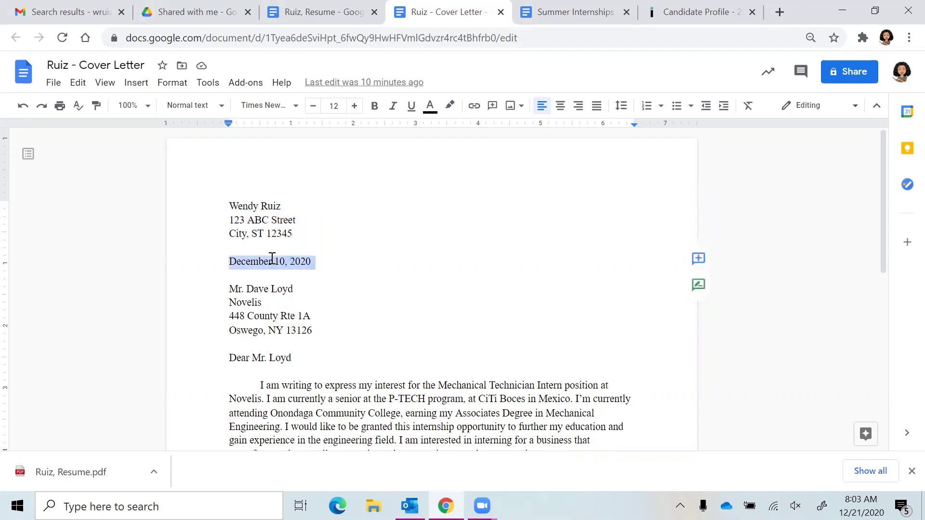
scroll(264, 267, "down", 1)
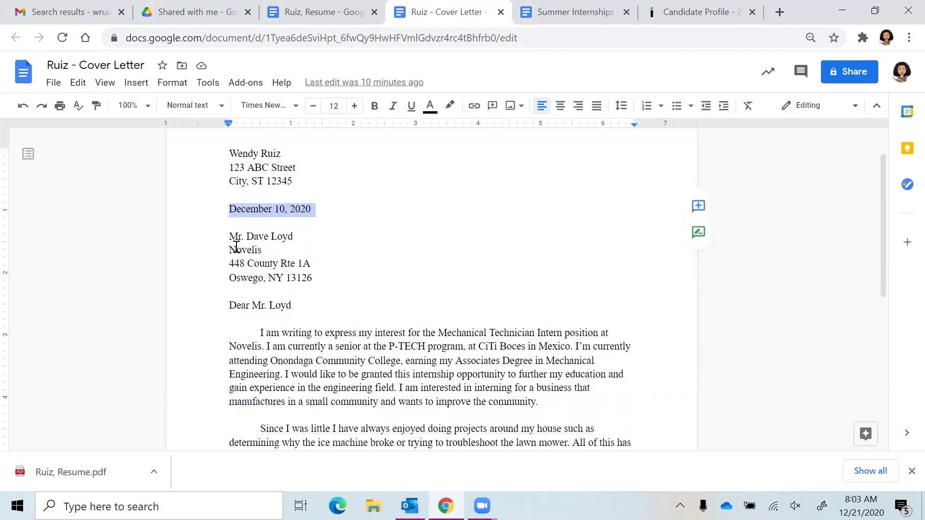
left_click_drag(226, 240, 316, 276)
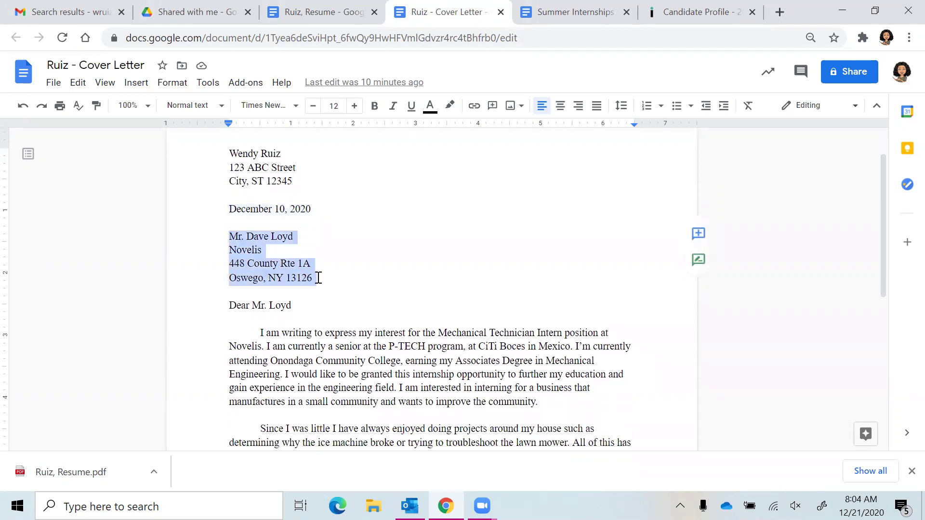
left_click(316, 278)
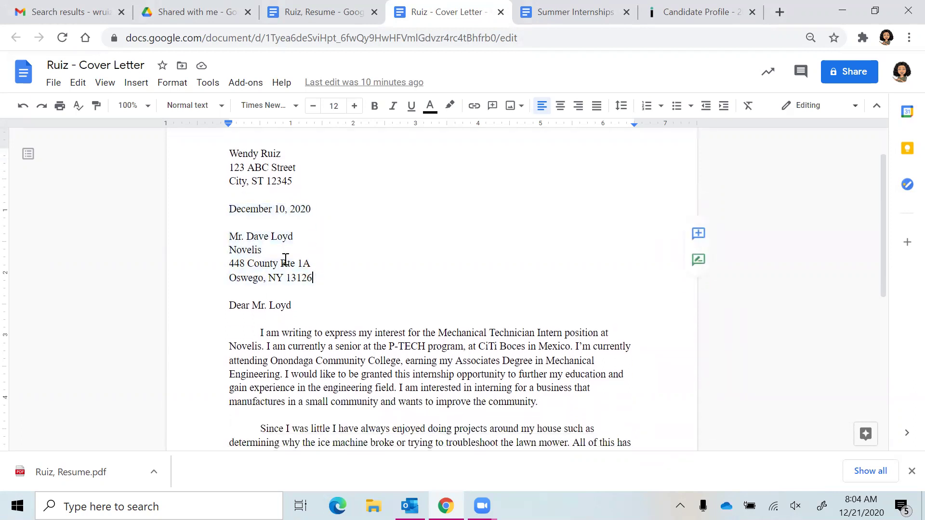
left_click(222, 227)
left_click_drag(230, 224, 320, 275)
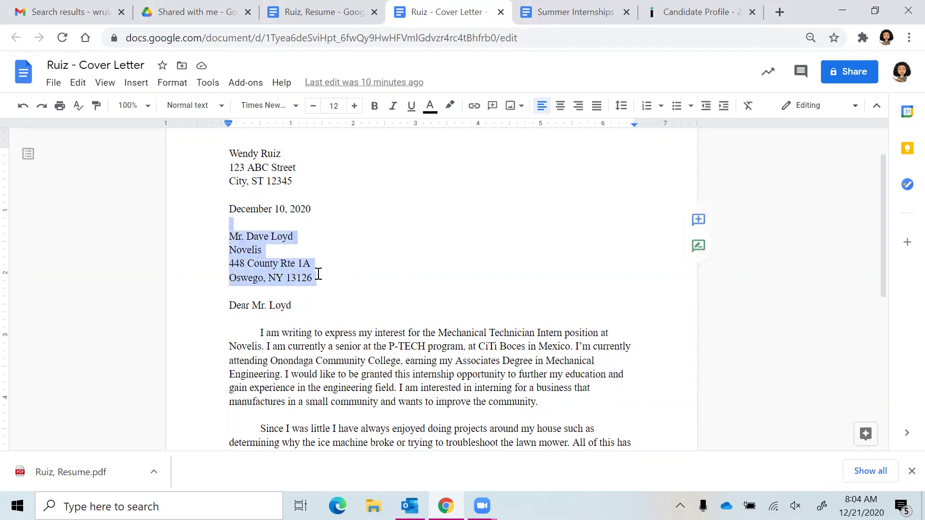
left_click(293, 307)
type(",")
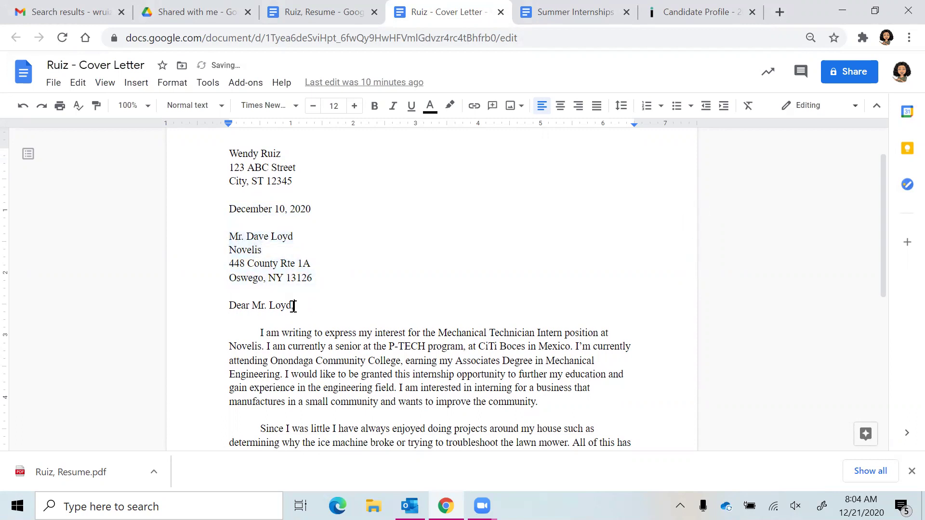
Select the 'Mechanical Technician Intern position at Novelis' phrase in the opening paragraph.
scroll(293, 307, "down", 1)
scroll(293, 306, "down", 1)
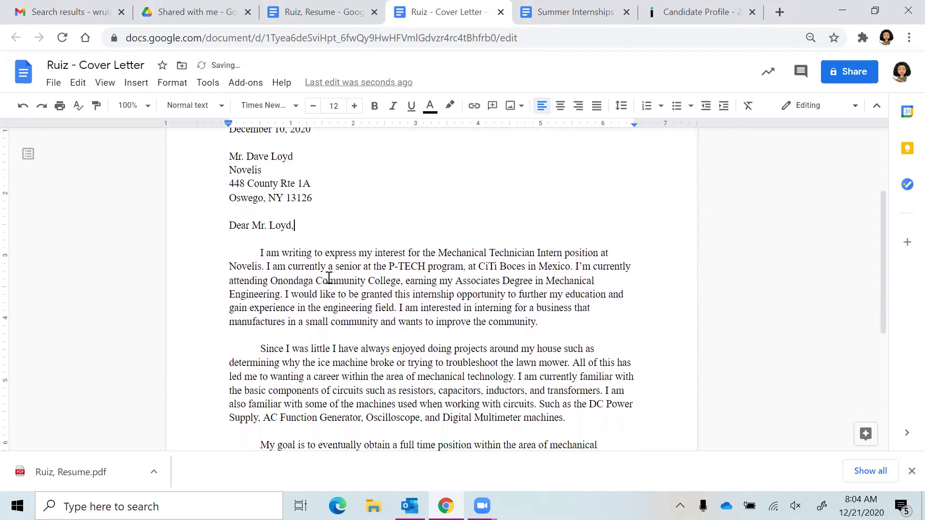
left_click(347, 258)
left_click_drag(440, 252, 262, 266)
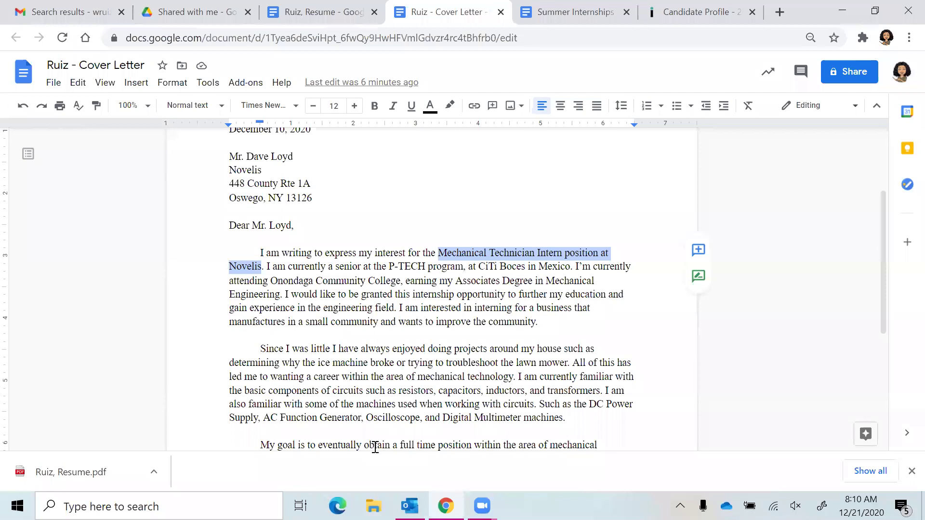
left_click(439, 254)
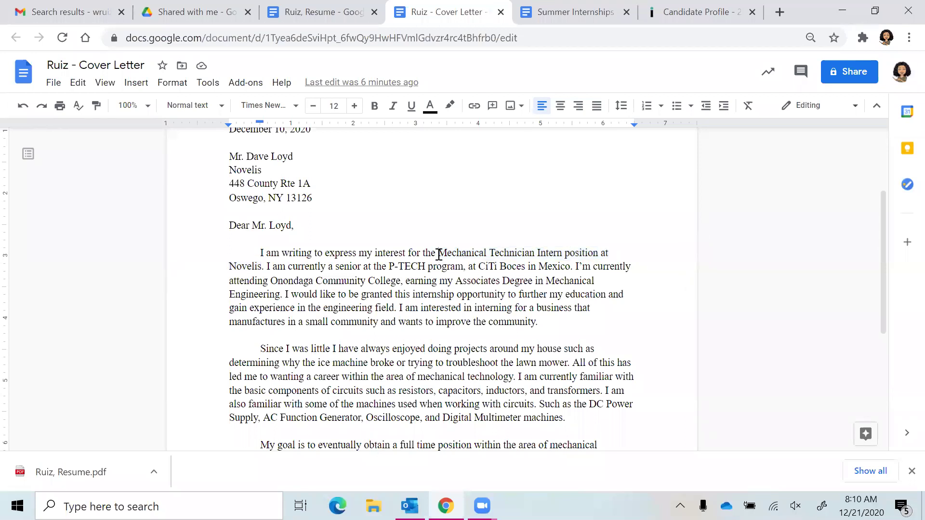
left_click_drag(438, 254, 268, 271)
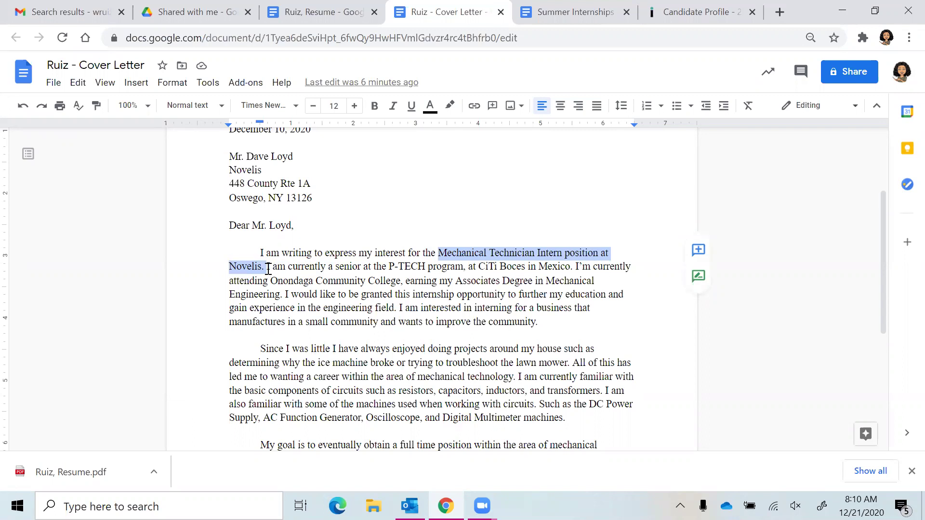
left_click(563, 14)
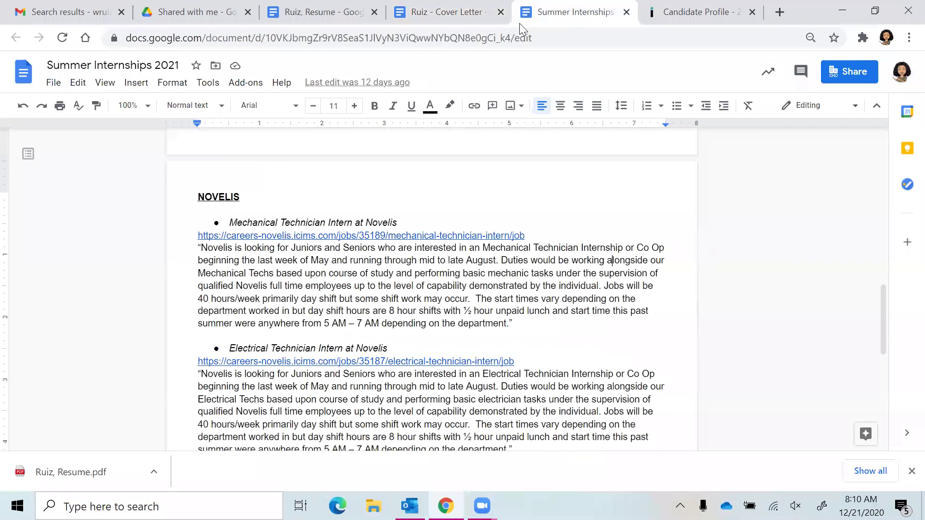
left_click(307, 348)
double_click(307, 348)
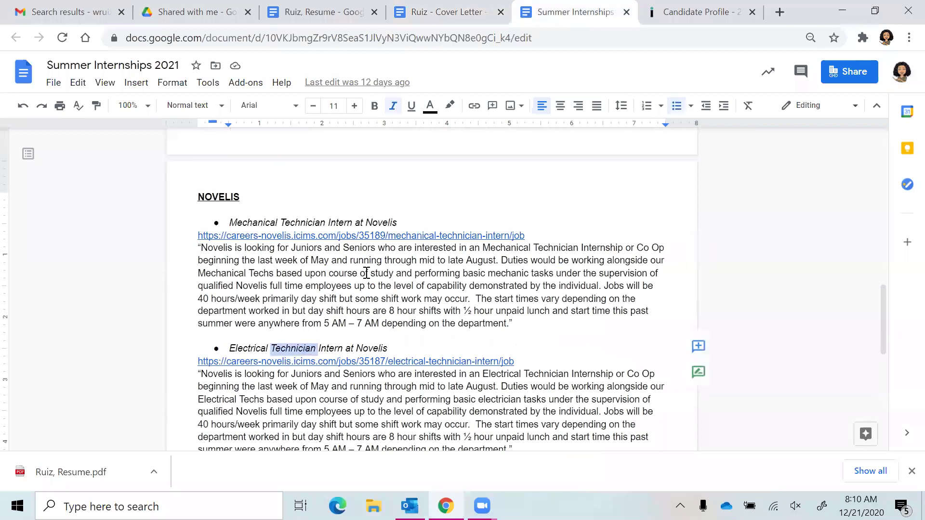
left_click(476, 17)
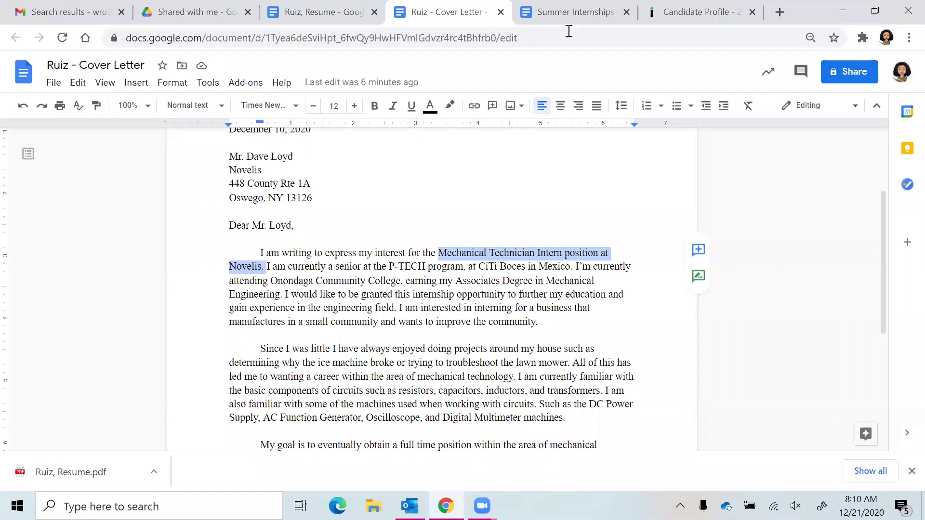
scroll(403, 252, "up", 2)
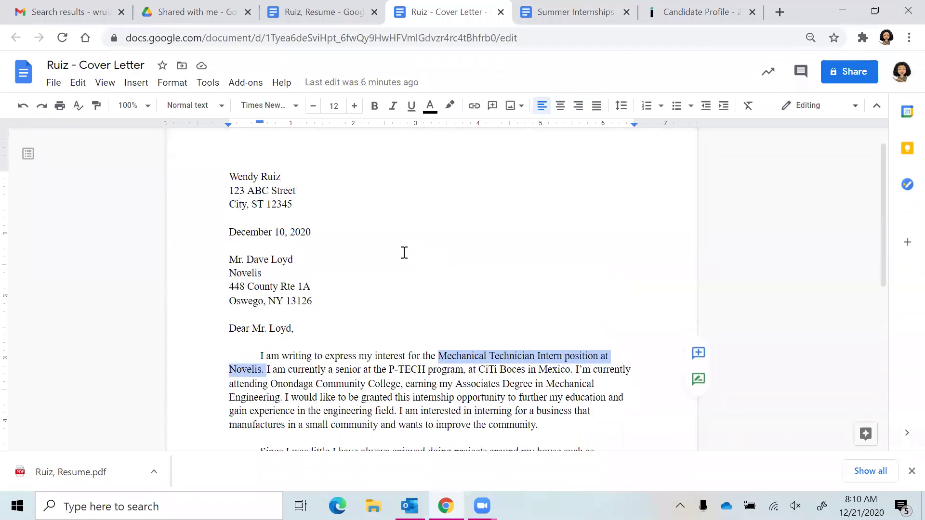
left_click_drag(329, 304, 224, 259)
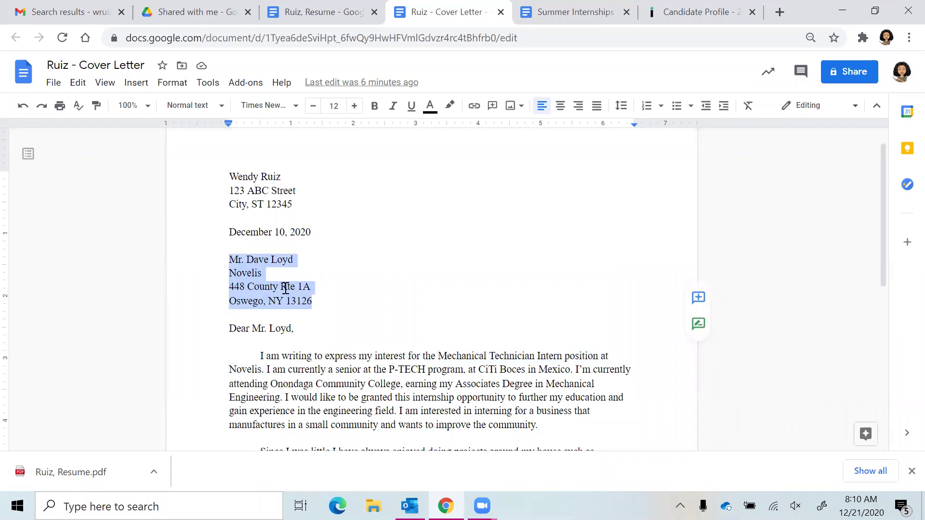
scroll(286, 288, "down", 3)
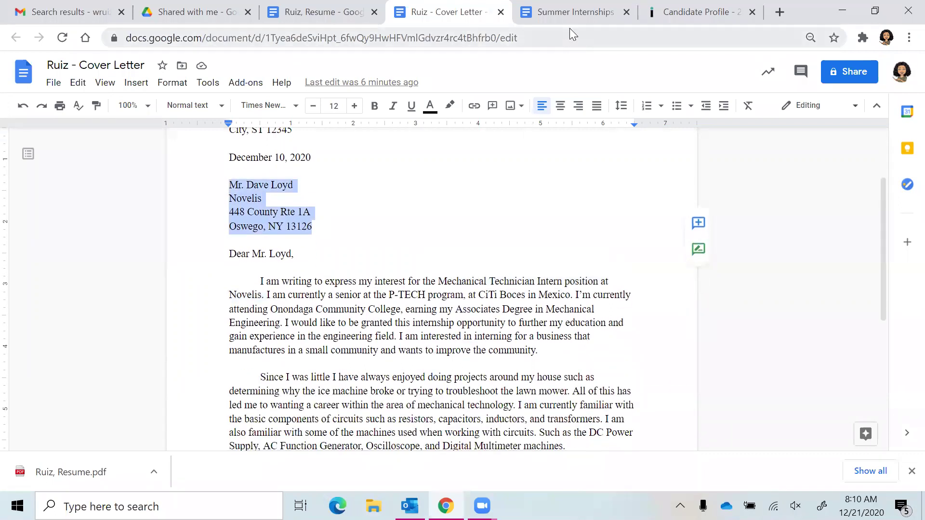
left_click(569, 12)
scroll(444, 263, "up", 5)
scroll(444, 263, "up", 3)
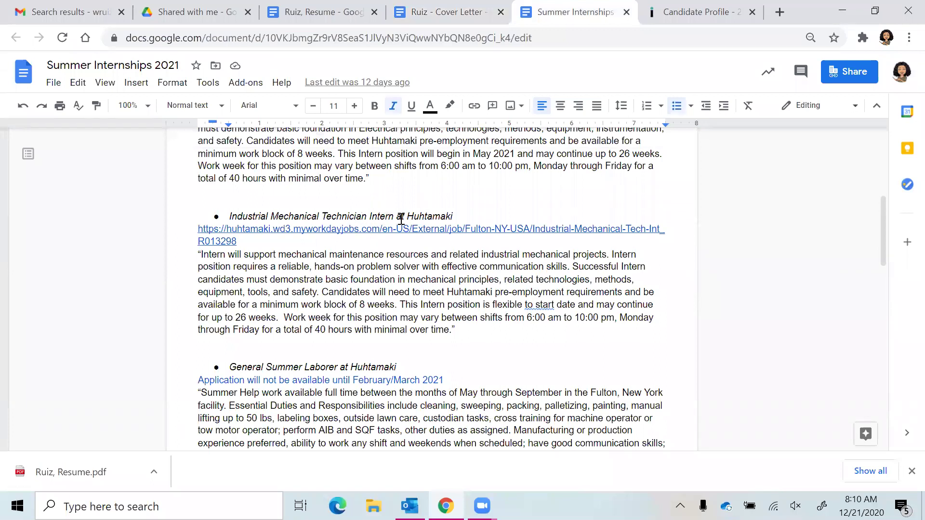
left_click(460, 14)
scroll(490, 376, "down", 2)
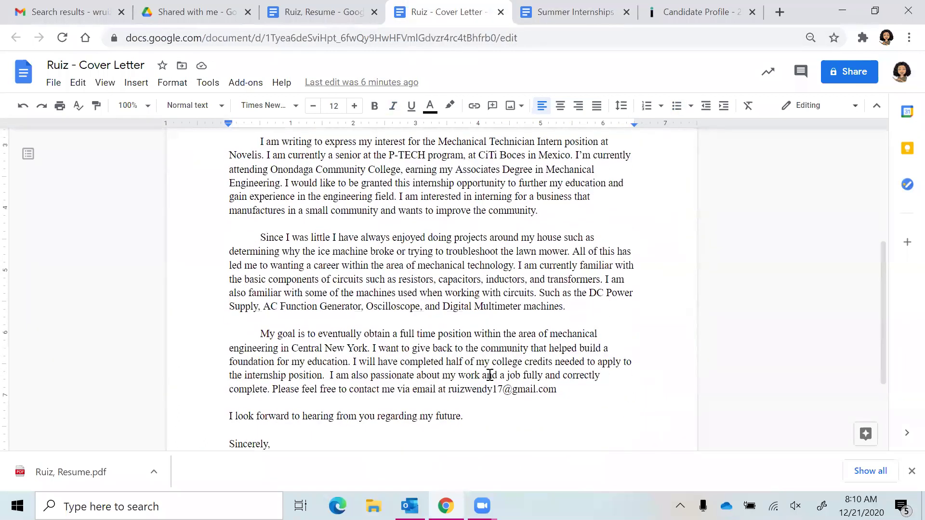
scroll(490, 376, "down", 4)
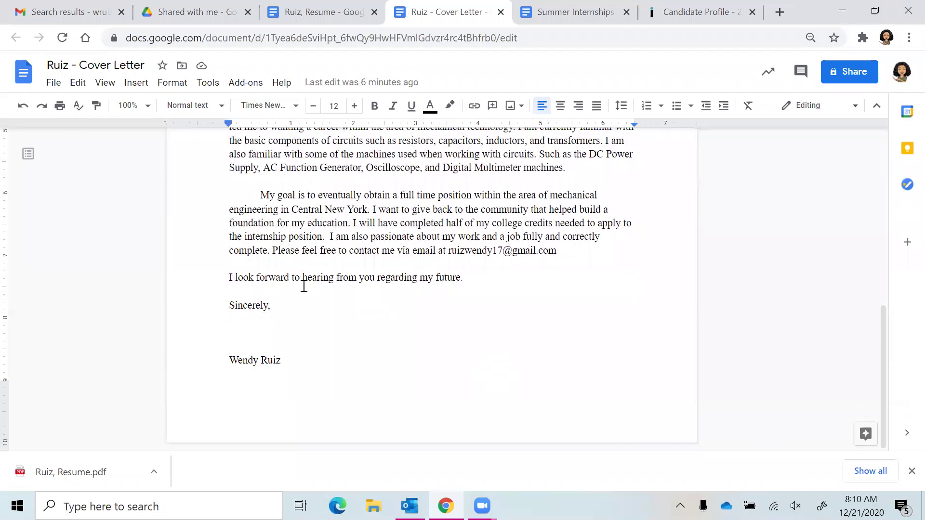
Check the signature below Sincerely, then download the cover letter as a PDF Document (.pdf).
left_click(256, 318)
left_click_drag(230, 363, 283, 367)
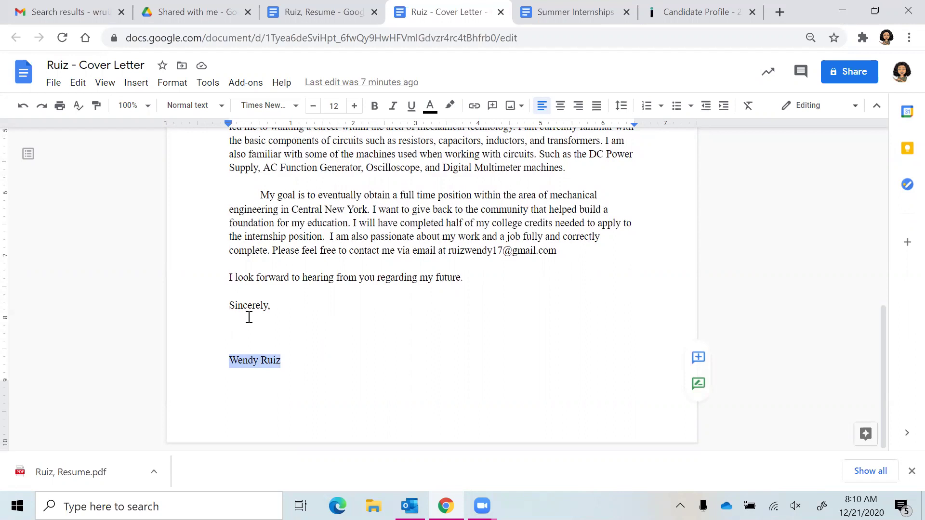
left_click(336, 354)
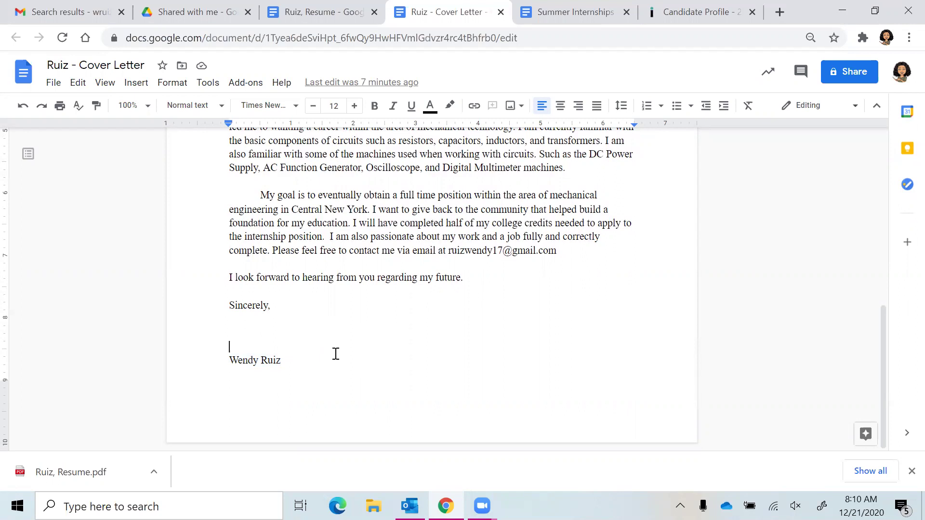
scroll(336, 355, "up", 10)
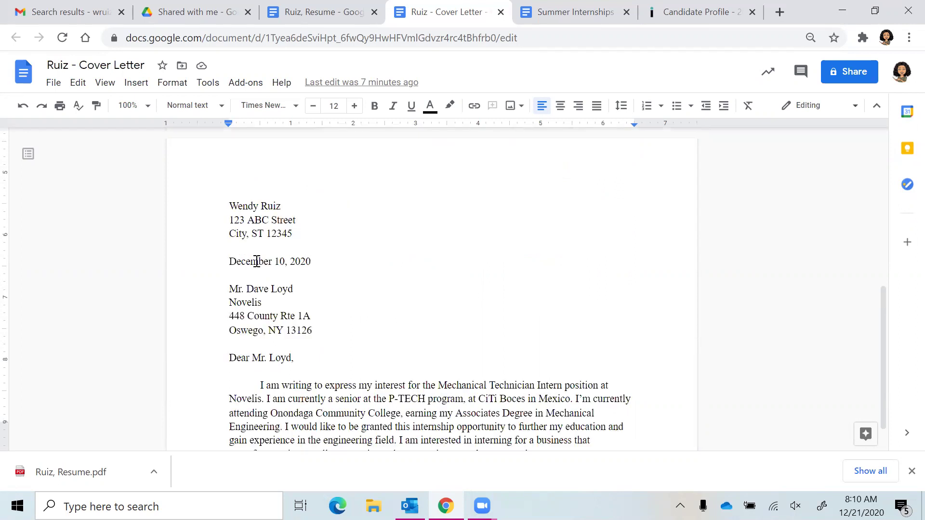
left_click(54, 82)
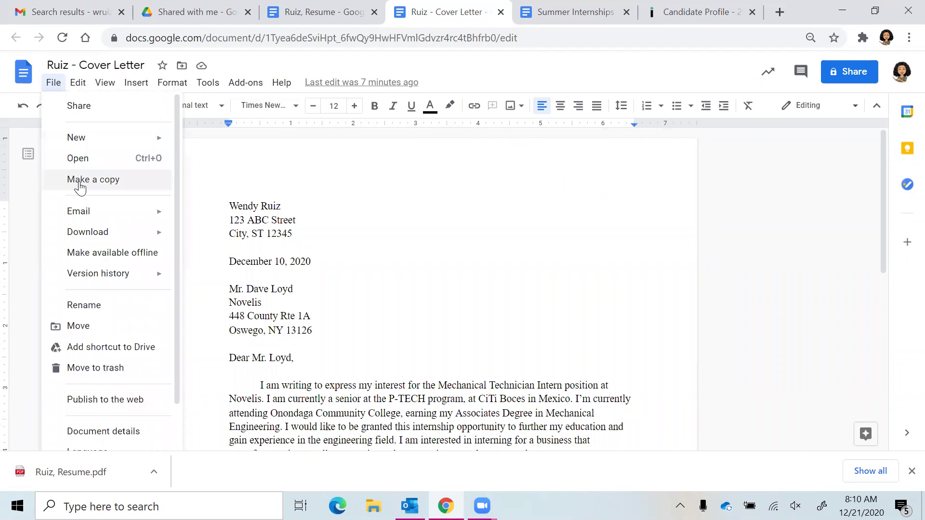
mouse_move(103, 233)
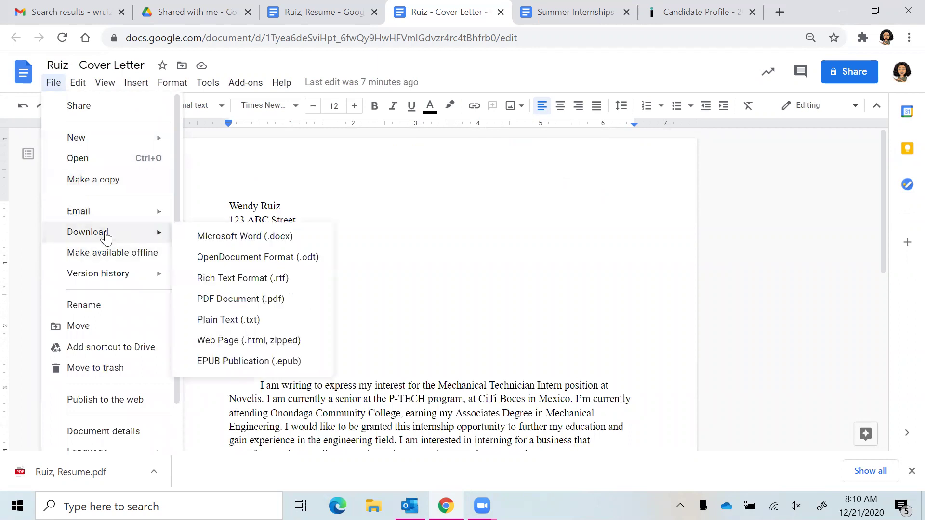
left_click(229, 300)
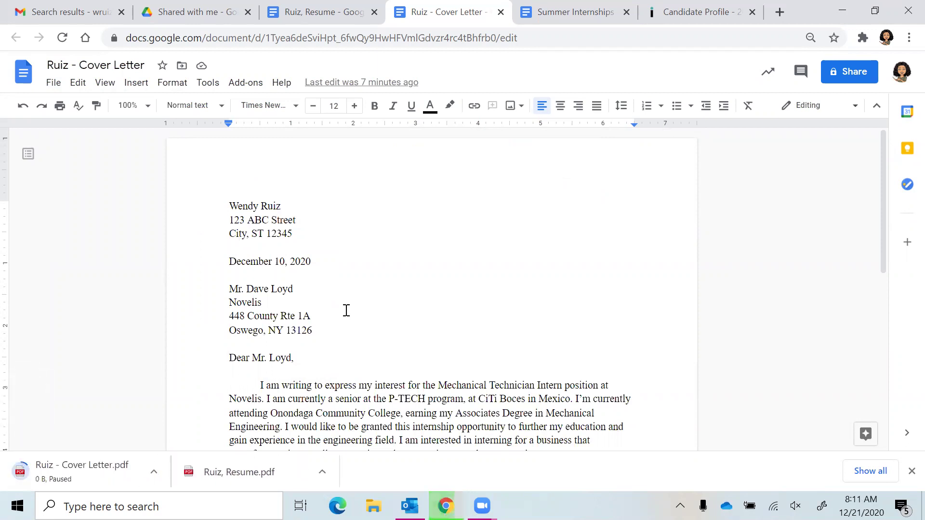
scroll(346, 310, "down", 3)
Glance at the Summer Internships 2021 and resume documents, then return to the Novelis candidate profile.
left_click(569, 16)
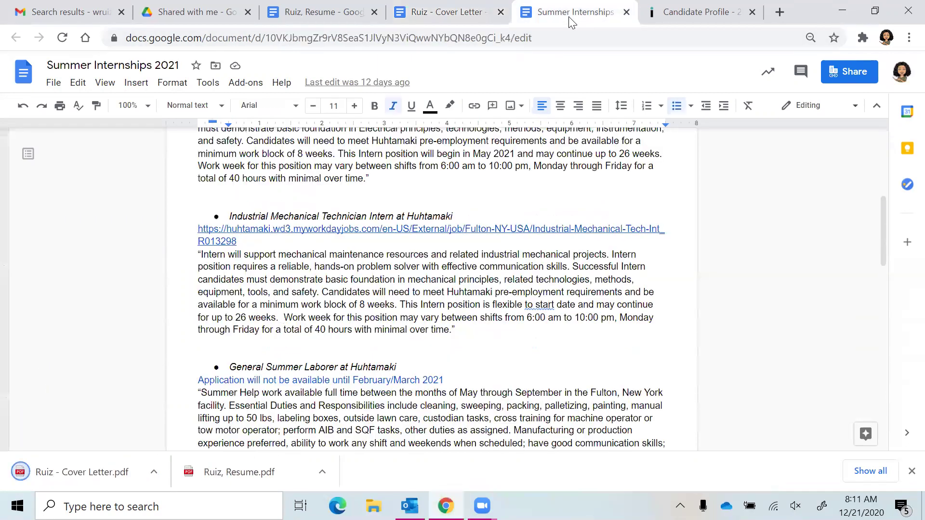
left_click(307, 21)
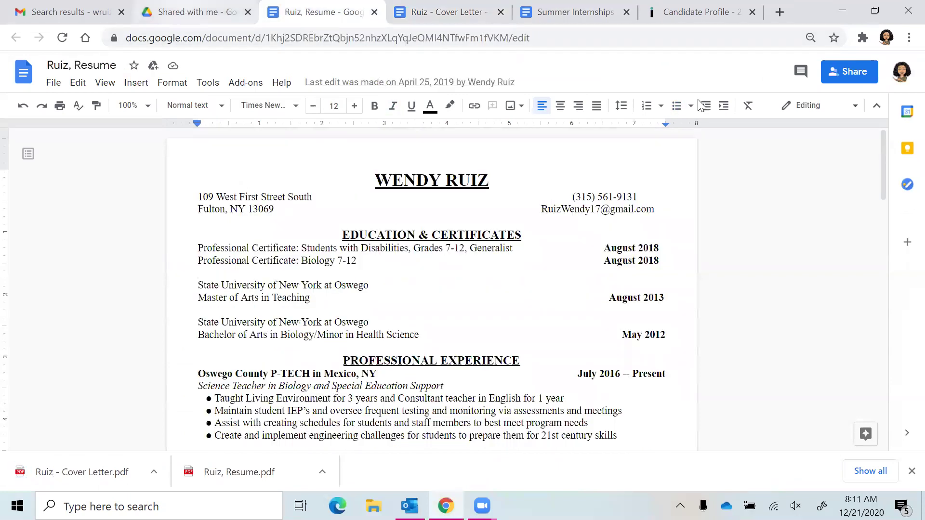
left_click(684, 14)
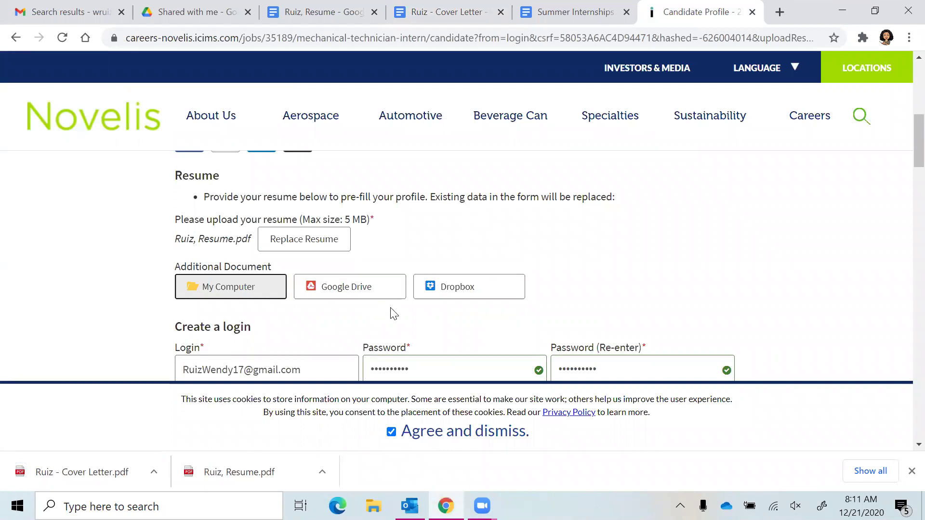
Attach the cover letter PDF from Downloads as the Additional Document and scroll to Submit Profile.
left_click(246, 289)
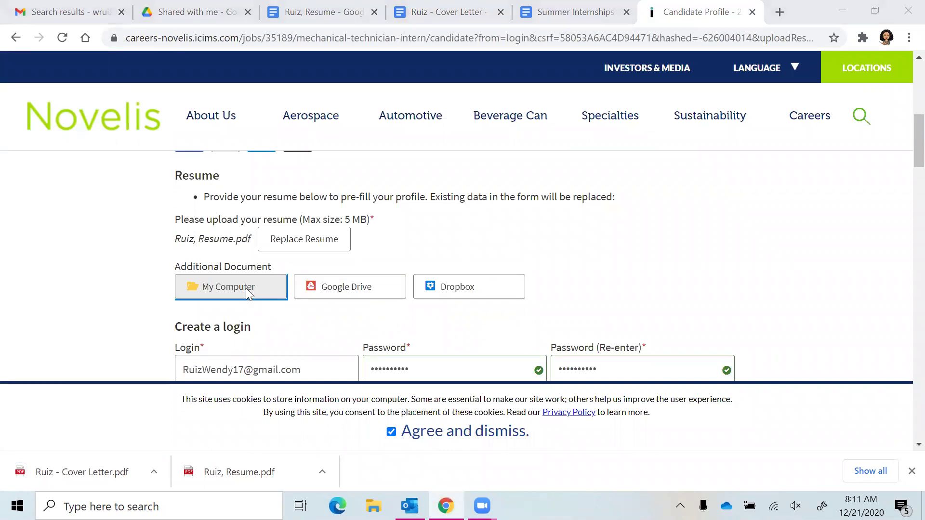
left_click(212, 125)
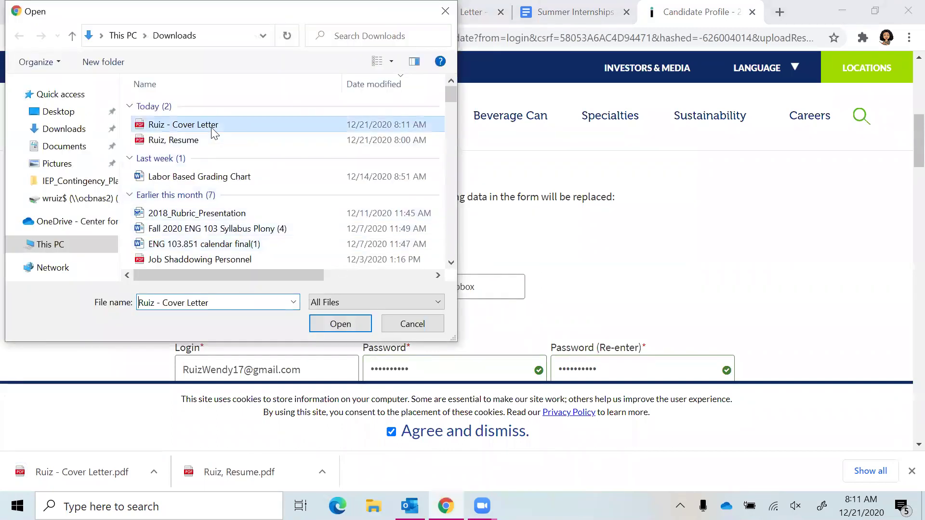
left_click(352, 323)
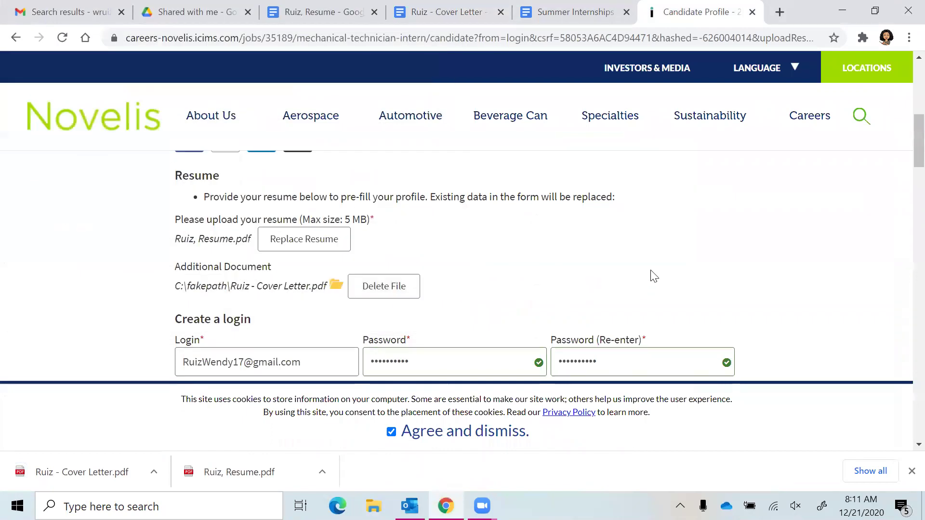
scroll(653, 276, "down", 9)
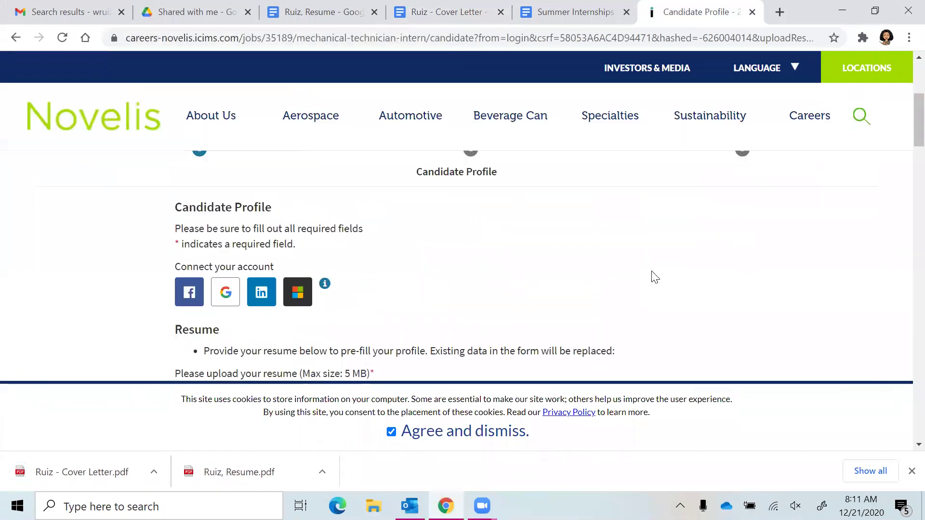
scroll(740, 316, "down", 9)
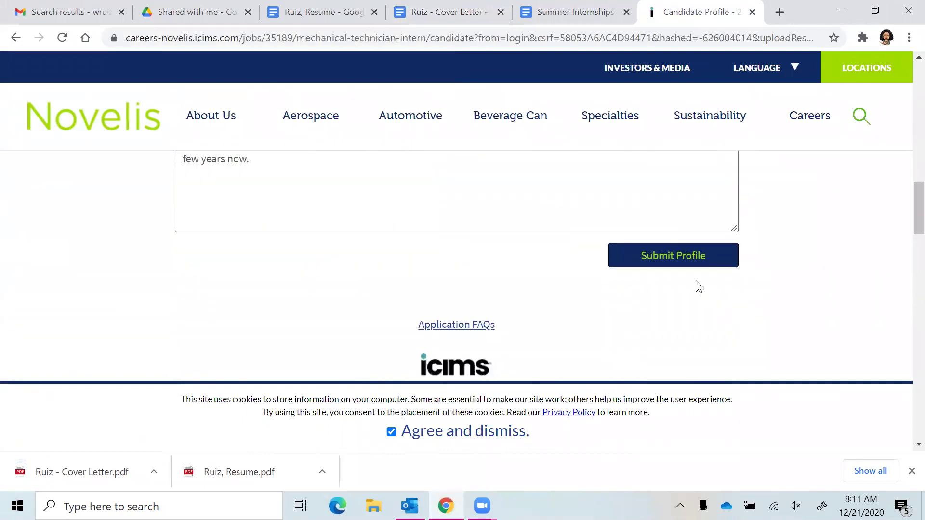
Submit the candidate profile, dismissing the downloads list and declining to save the password.
left_click(676, 254)
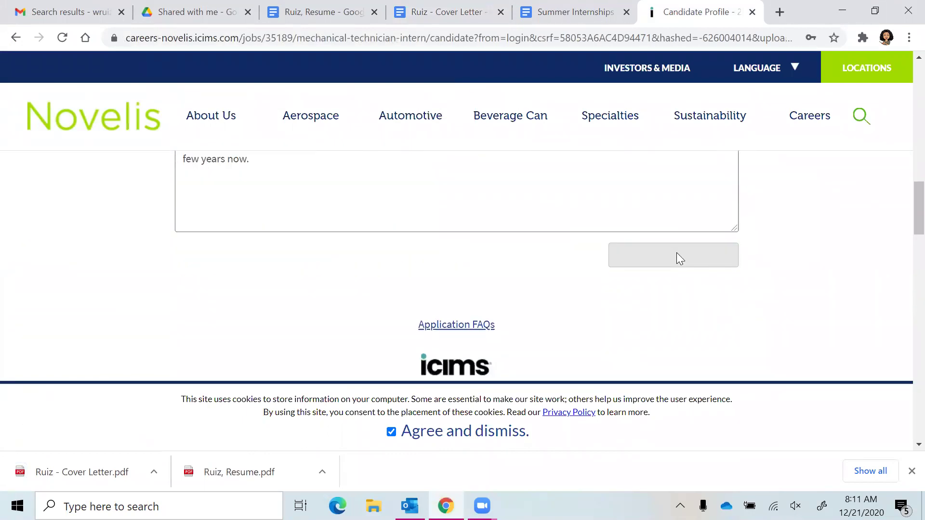
left_click(912, 471)
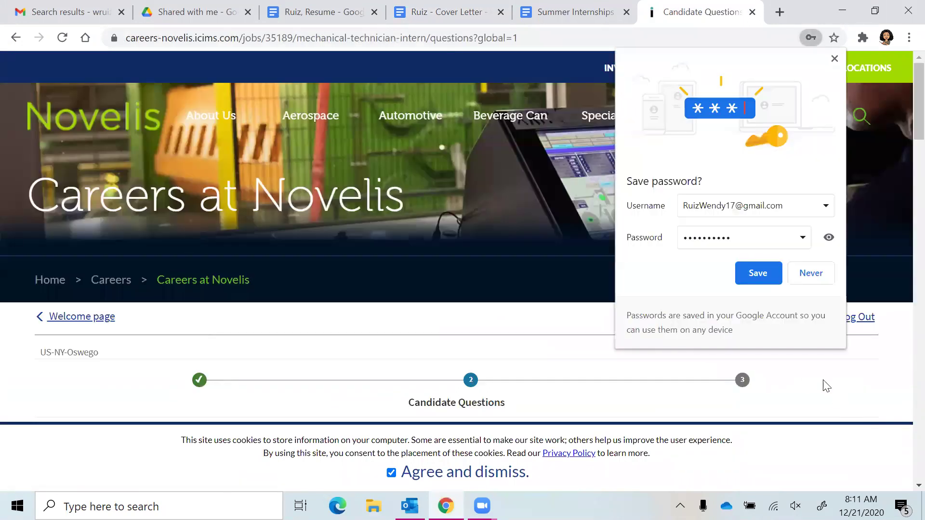
left_click(806, 276)
scroll(698, 378, "down", 4)
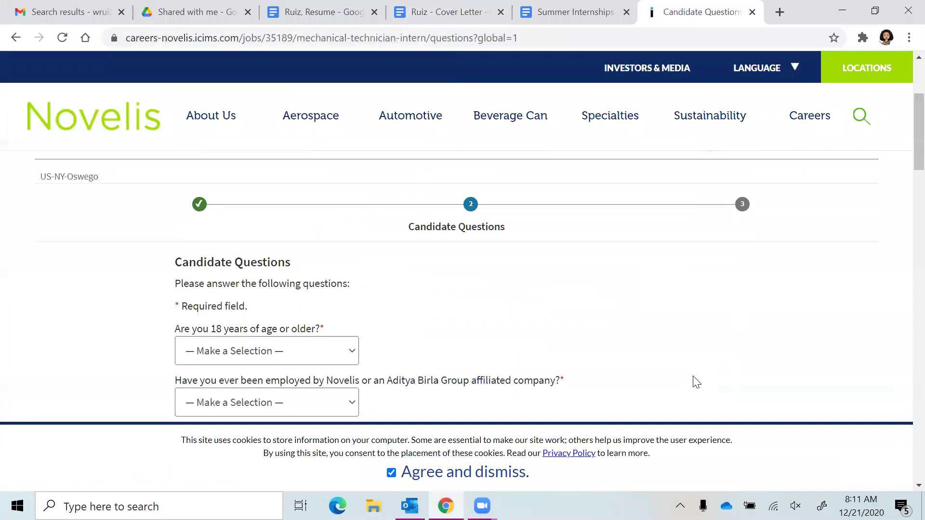
scroll(696, 381, "down", 2)
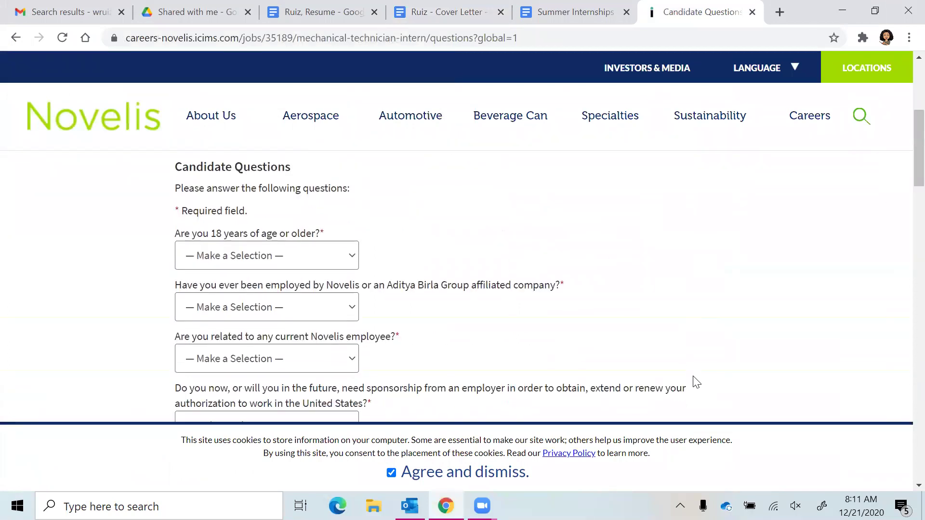
Answer Yes to being 18+, and No to prior Novelis employment, related employees and sponsorship.
left_click(338, 257)
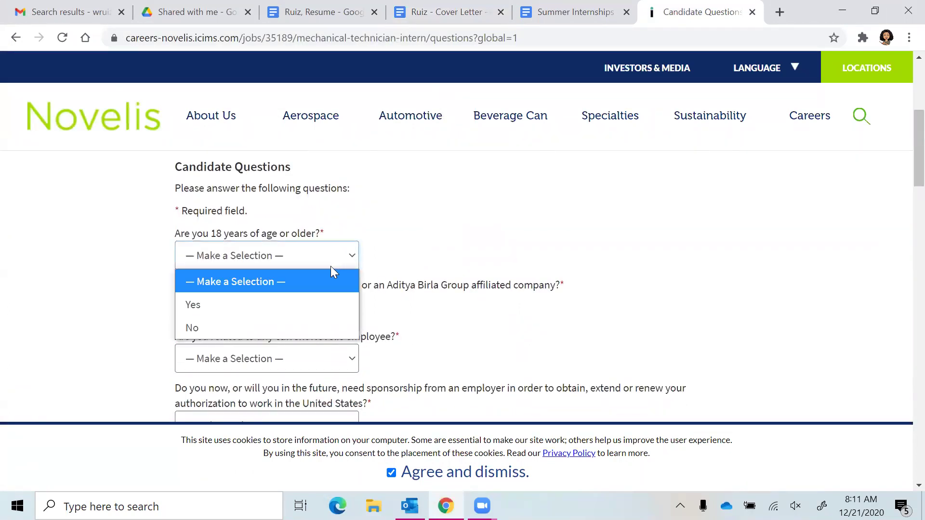
left_click(324, 304)
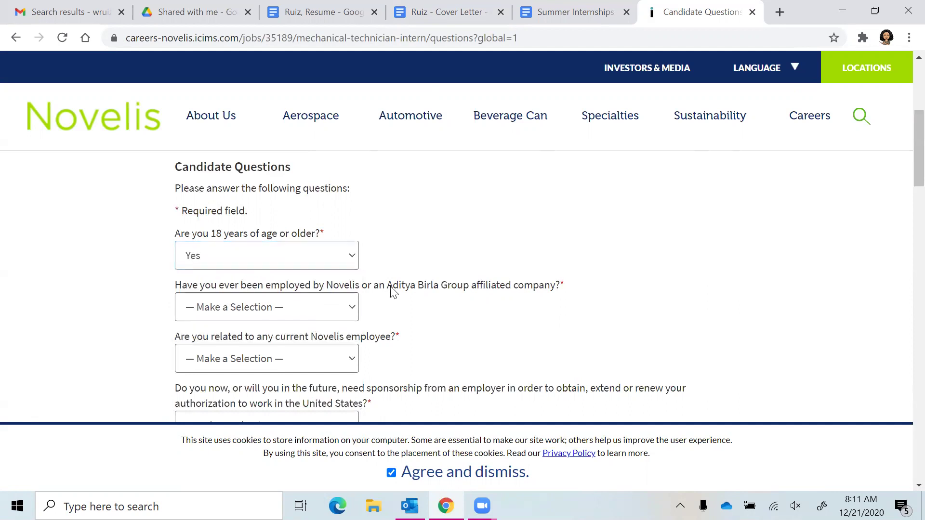
scroll(392, 291, "down", 1)
left_click(328, 261)
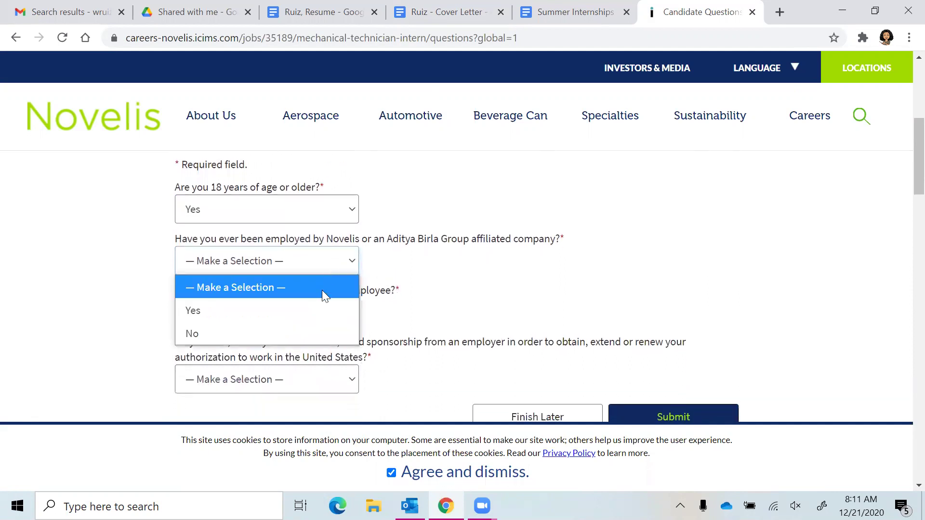
left_click(313, 332)
scroll(376, 296, "down", 1)
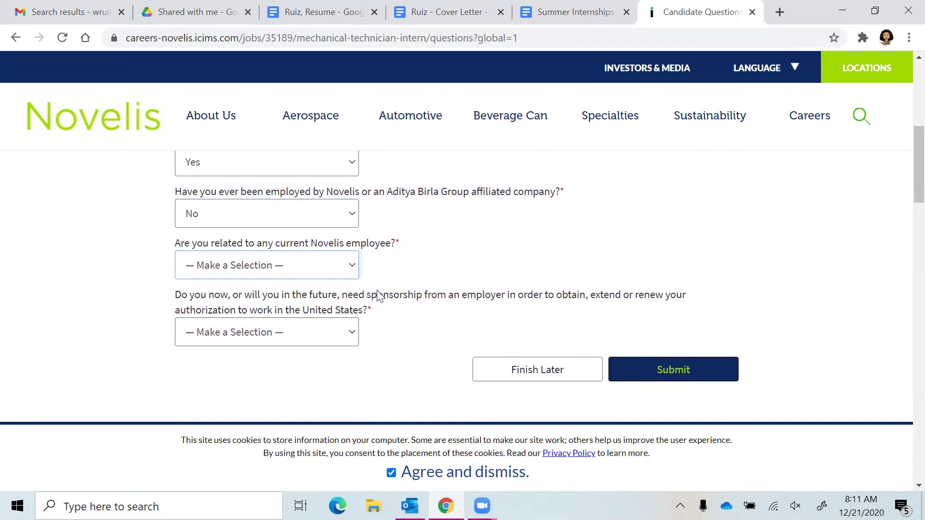
left_click(336, 270)
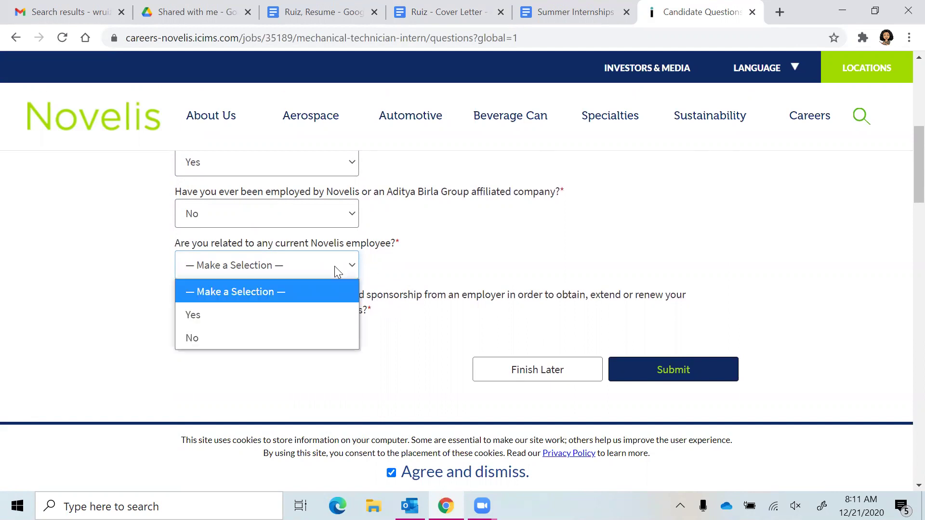
left_click(322, 337)
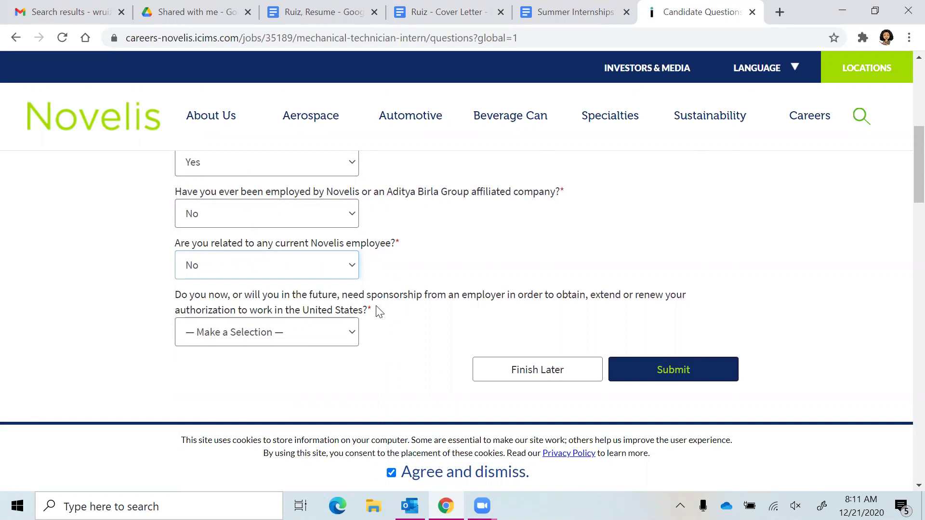
left_click(350, 337)
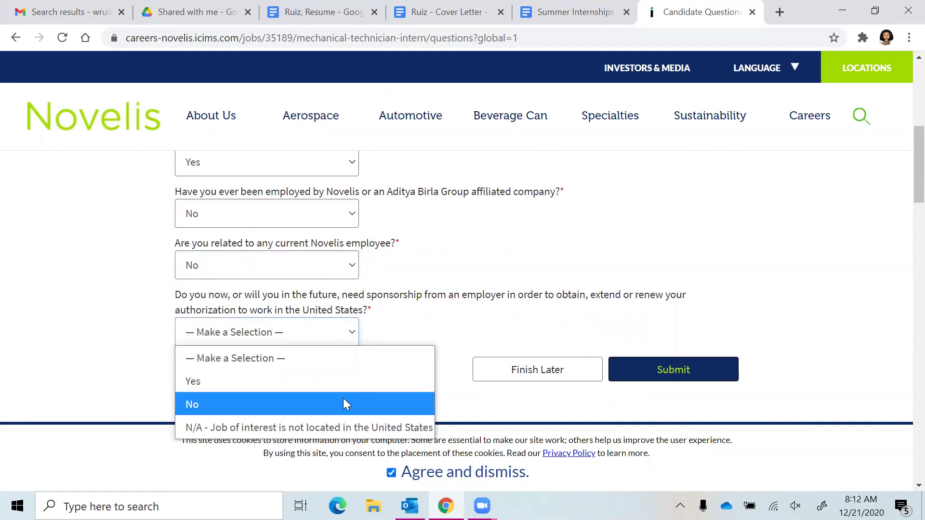
left_click(344, 408)
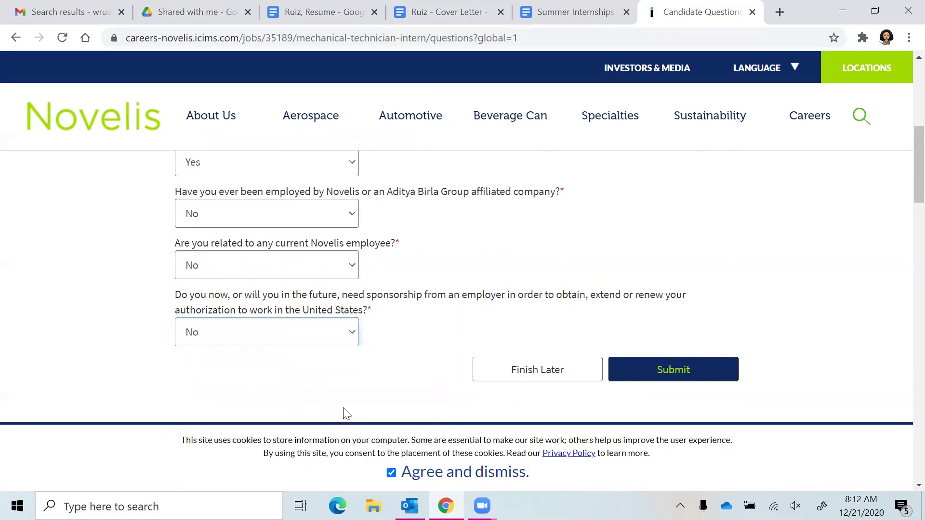
Submit the candidate question answers and look over the voluntary EEO form.
left_click(697, 374)
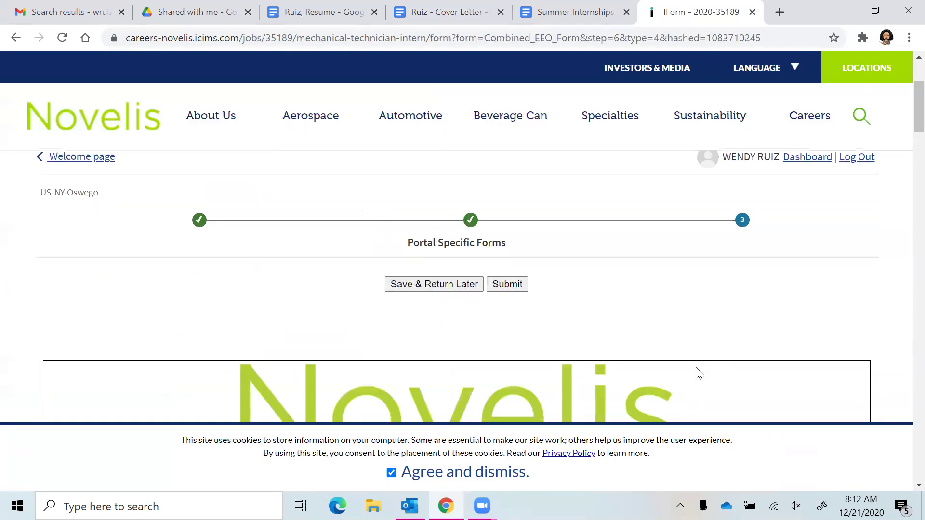
scroll(699, 374, "down", 4)
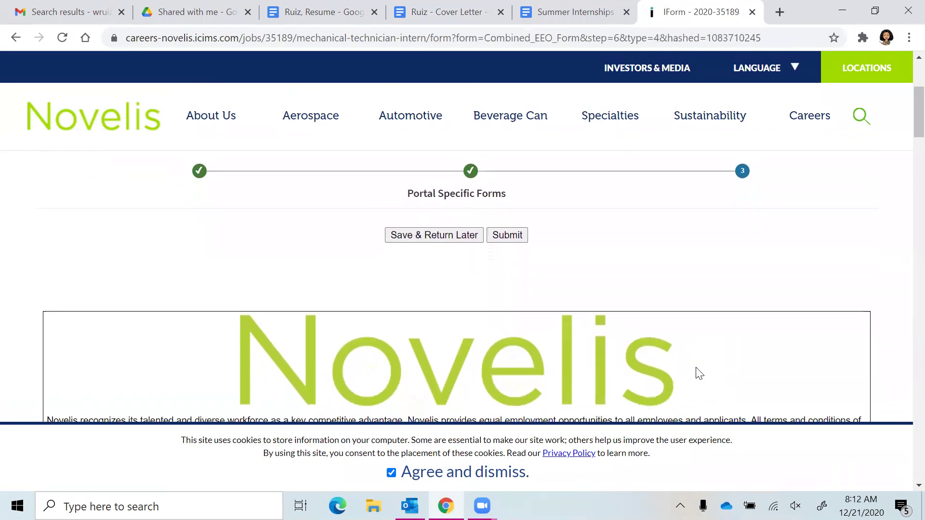
scroll(698, 373, "down", 2)
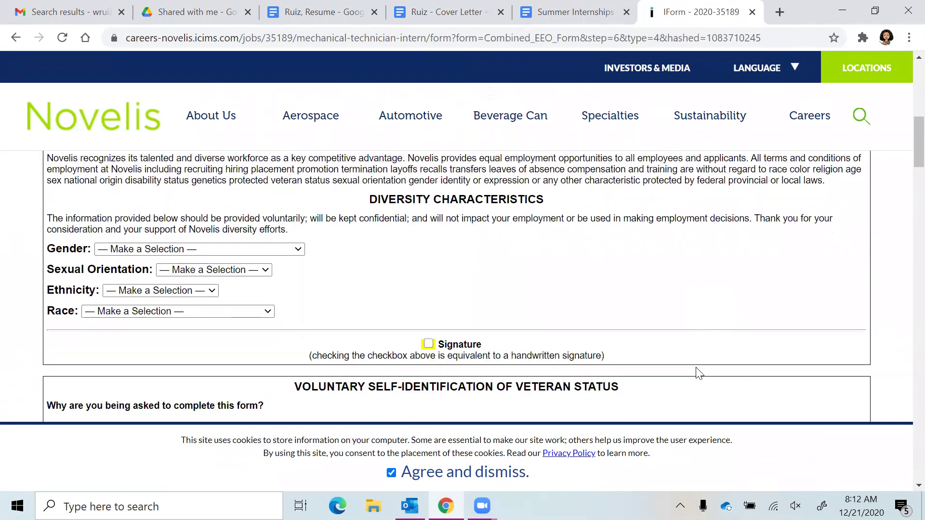
scroll(644, 306, "up", 1)
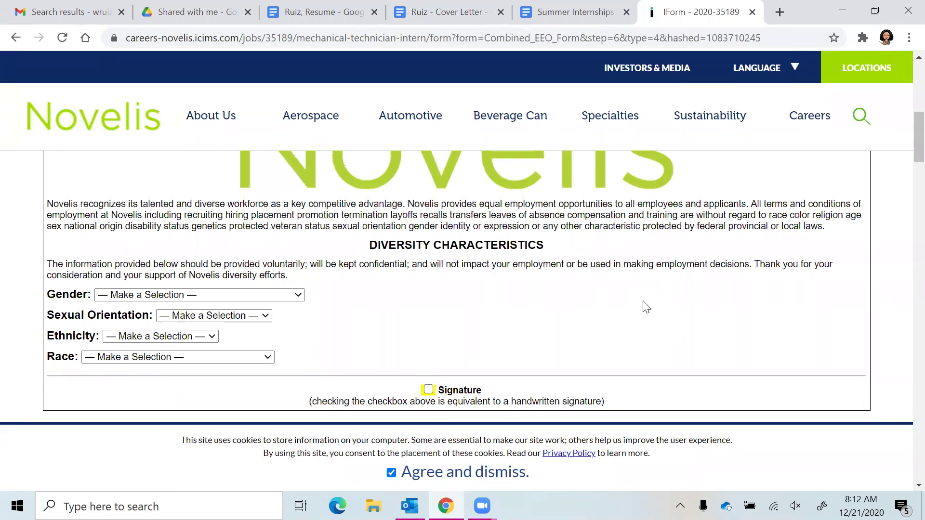
scroll(646, 307, "up", 1)
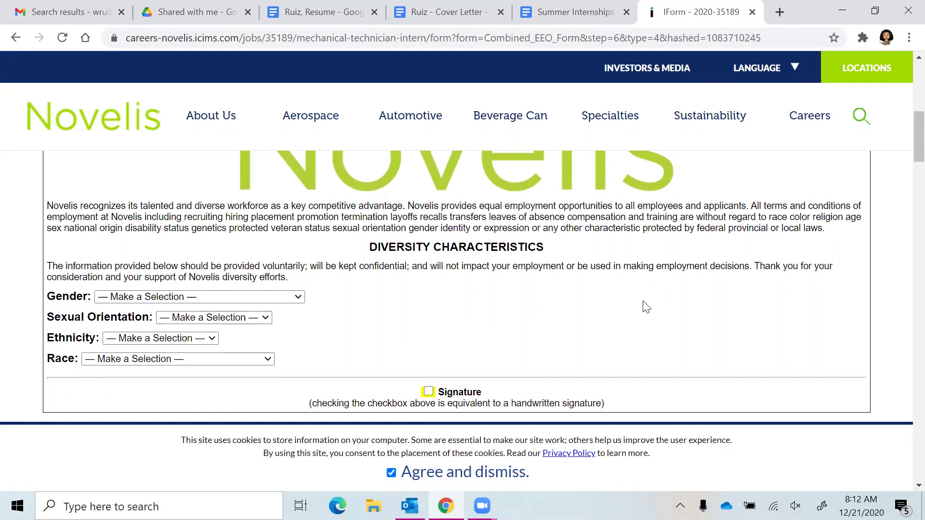
scroll(646, 307, "up", 1)
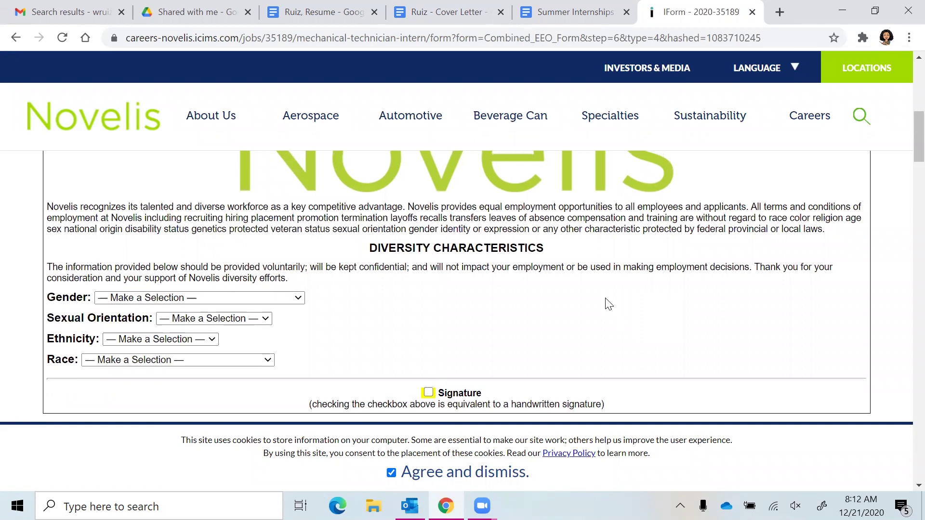
scroll(608, 305, "down", 1)
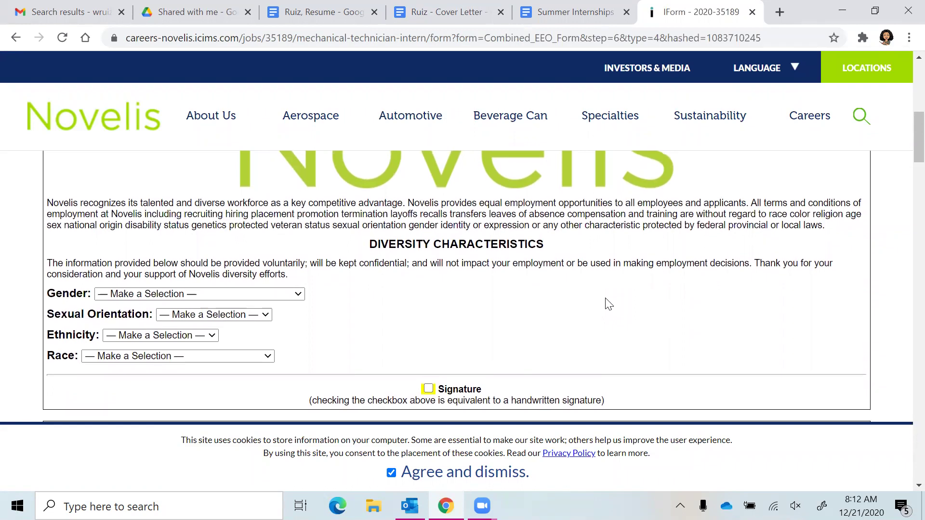
scroll(609, 305, "down", 1)
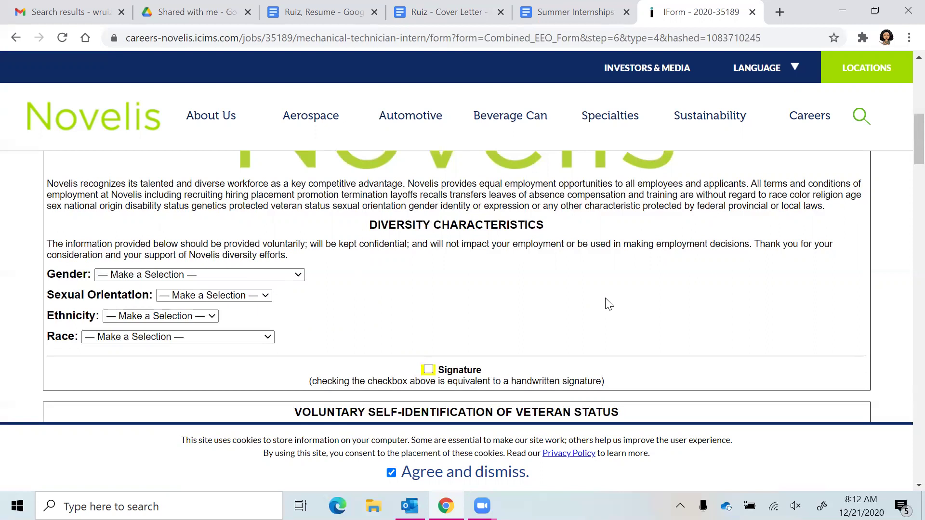
scroll(608, 303, "down", 2)
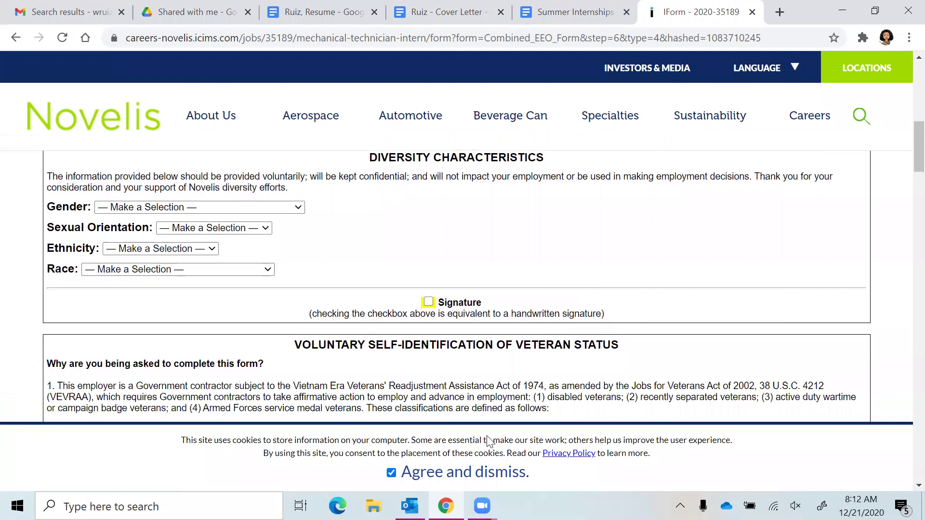
scroll(505, 278, "down", 4)
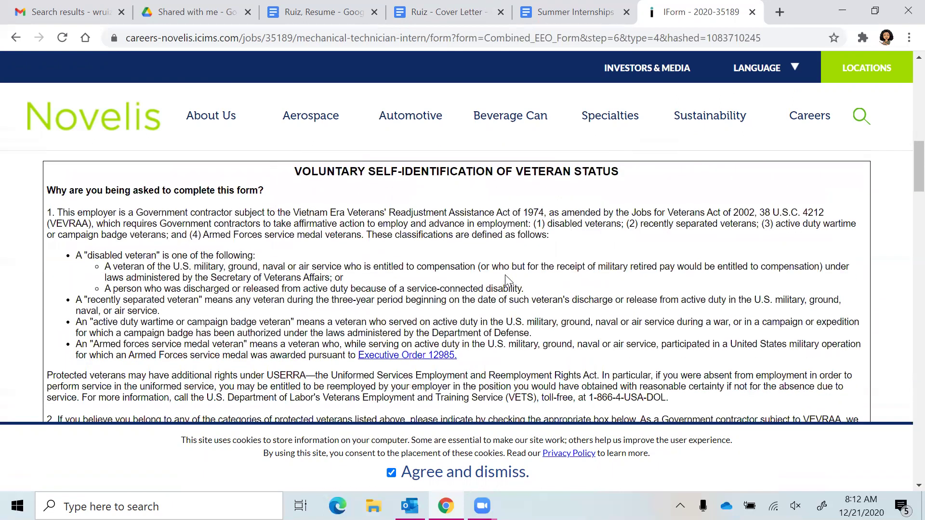
scroll(505, 275, "down", 1)
scroll(505, 275, "up", 2)
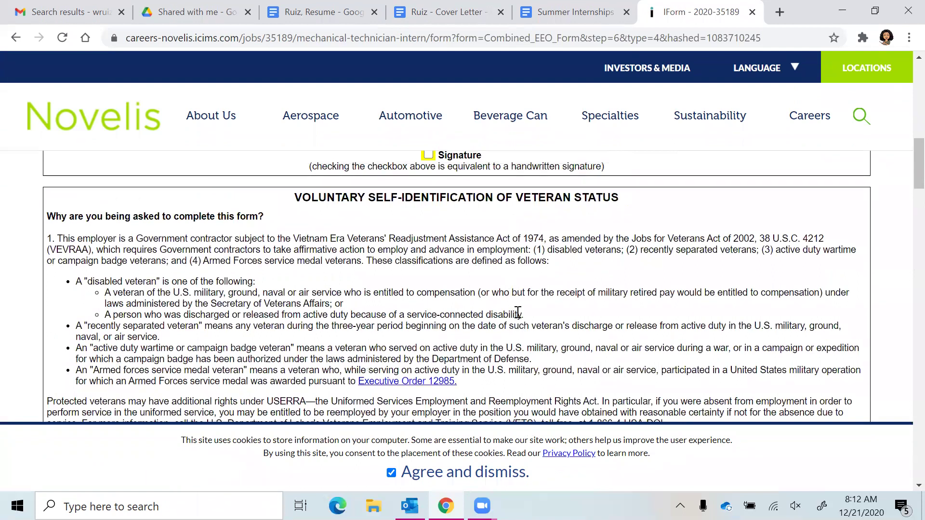
scroll(518, 314, "up", 5)
Sign the Diversity Characteristics section, leaving Gender, Sexual Orientation, Ethnicity and Race unanswered.
left_click(428, 386)
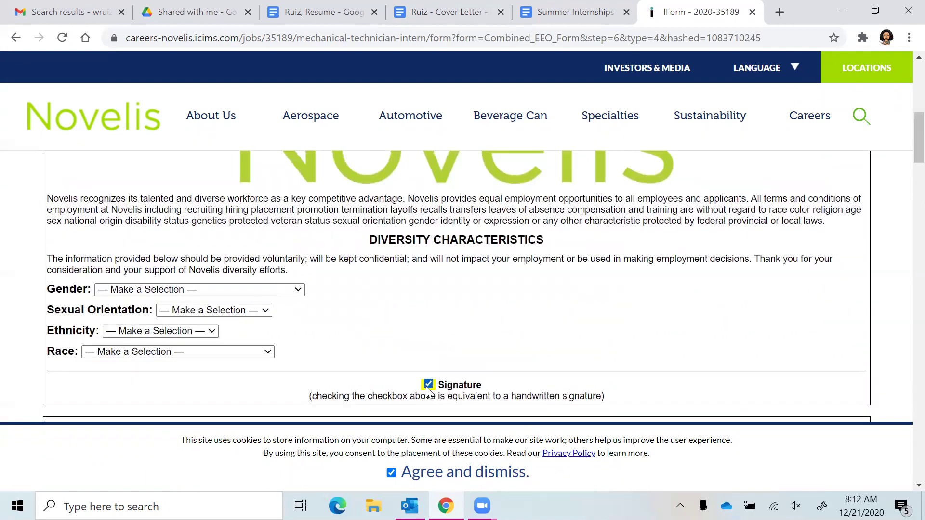
scroll(353, 330, "down", 1)
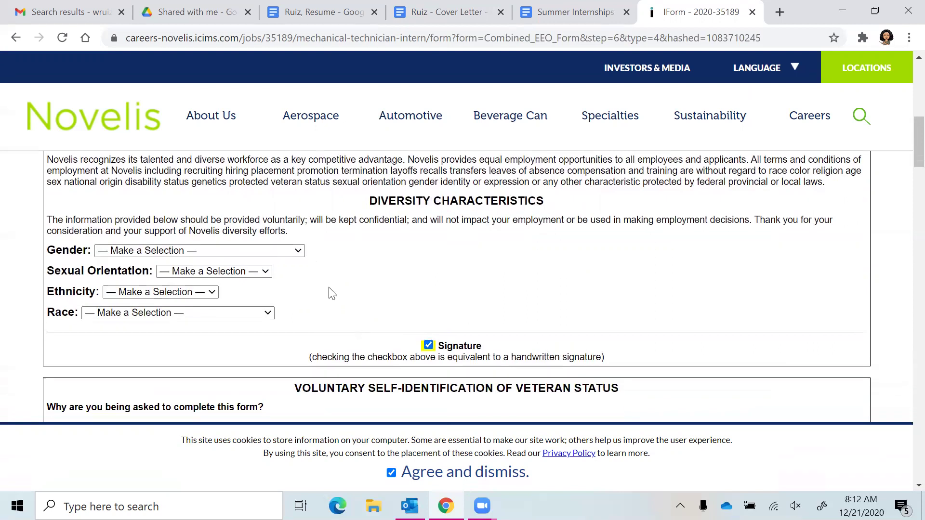
left_click(292, 250)
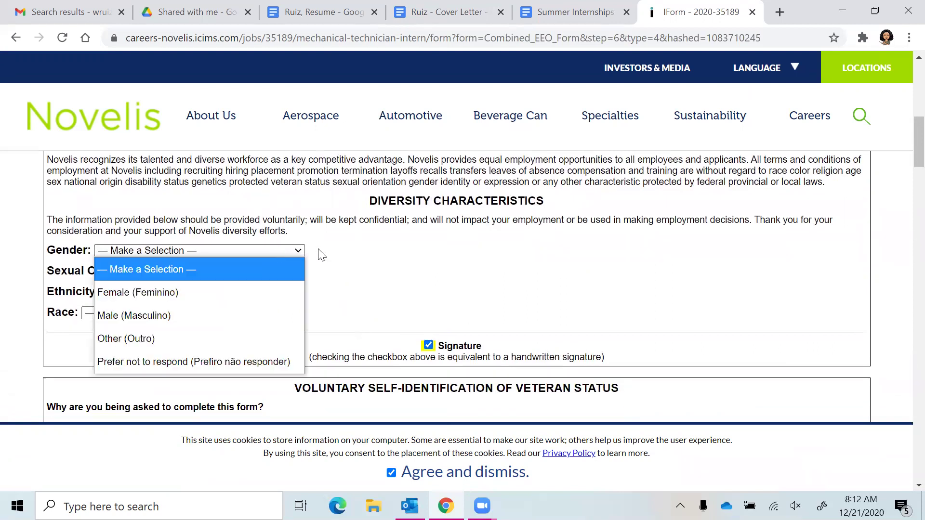
left_click(334, 258)
left_click(243, 270)
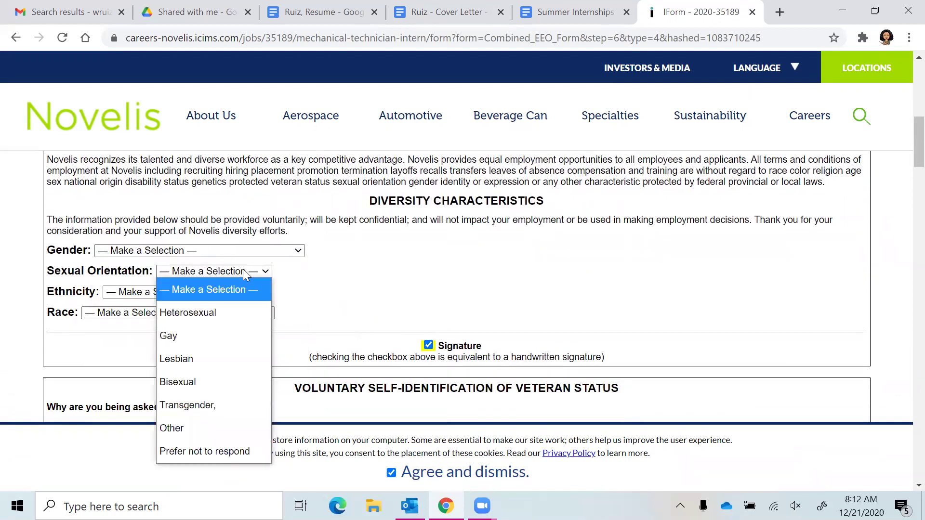
left_click(297, 286)
left_click(213, 288)
left_click(306, 302)
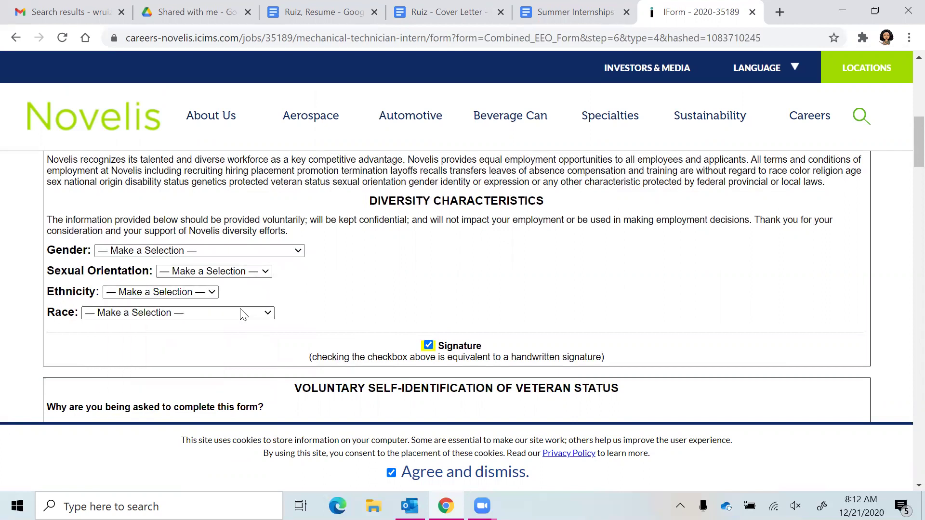
left_click(238, 313)
left_click(384, 291)
scroll(384, 291, "down", 3)
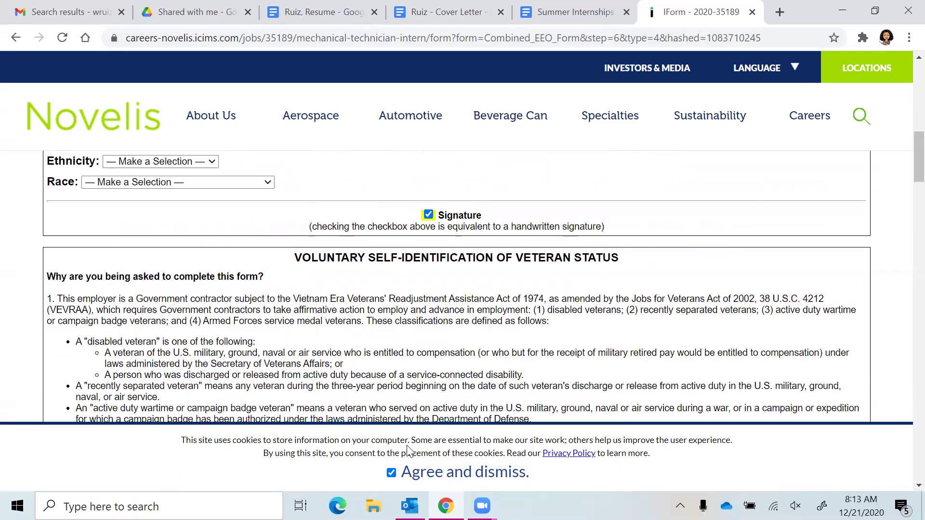
scroll(407, 450, "down", 1)
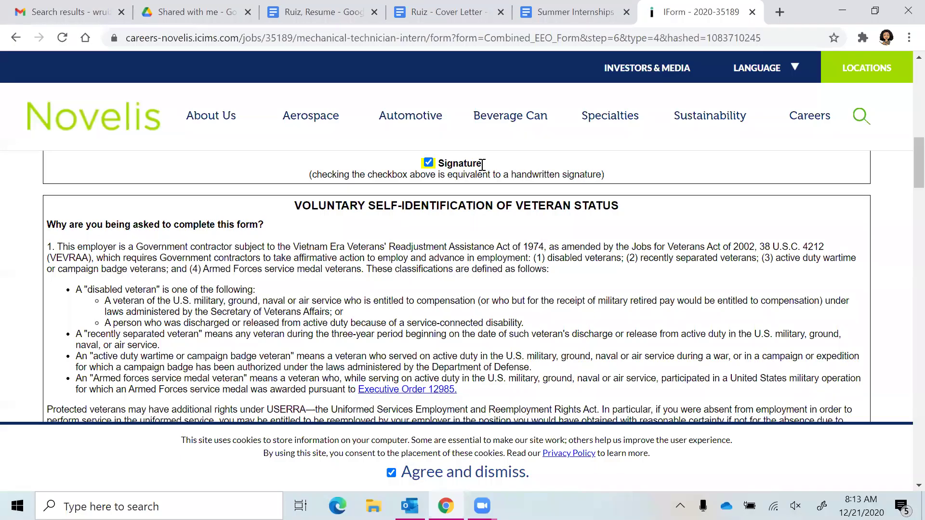
scroll(481, 165, "down", 1)
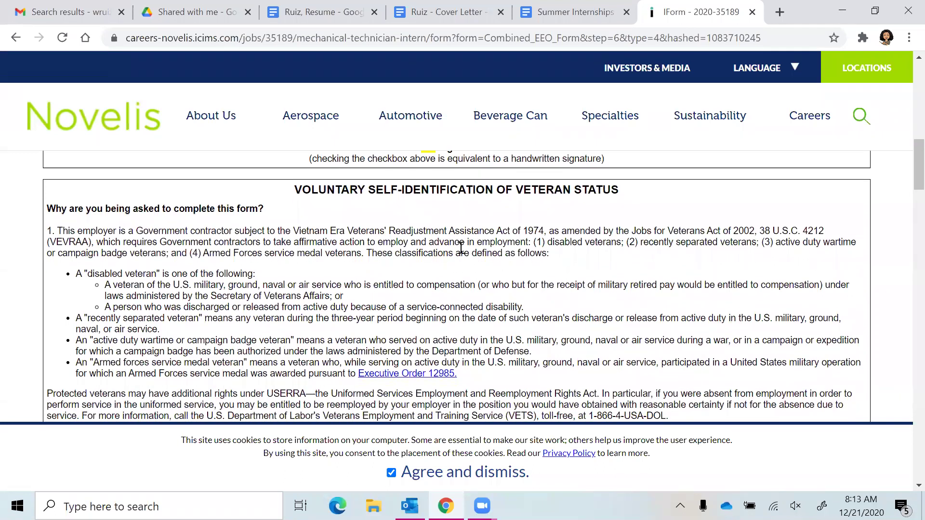
Read through the disability self-identification form and its list of disabilities.
scroll(462, 248, "down", 4)
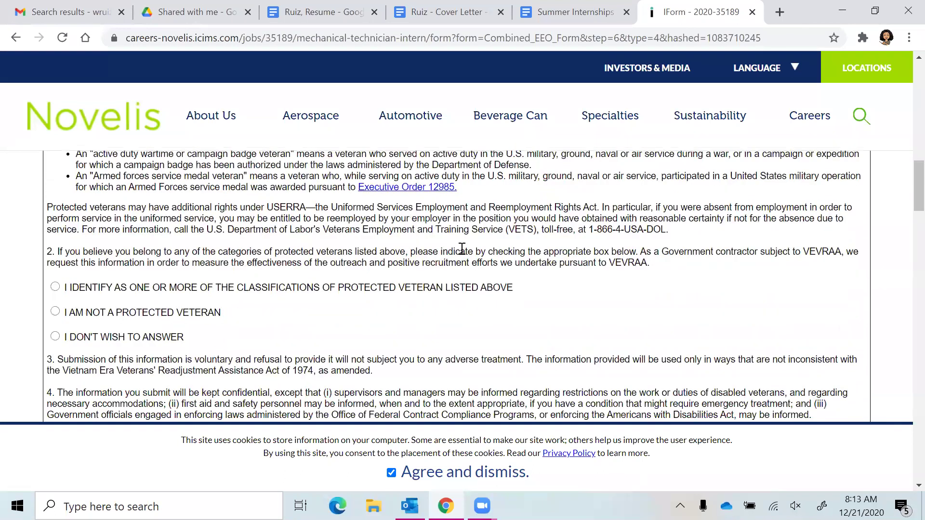
scroll(461, 248, "down", 1)
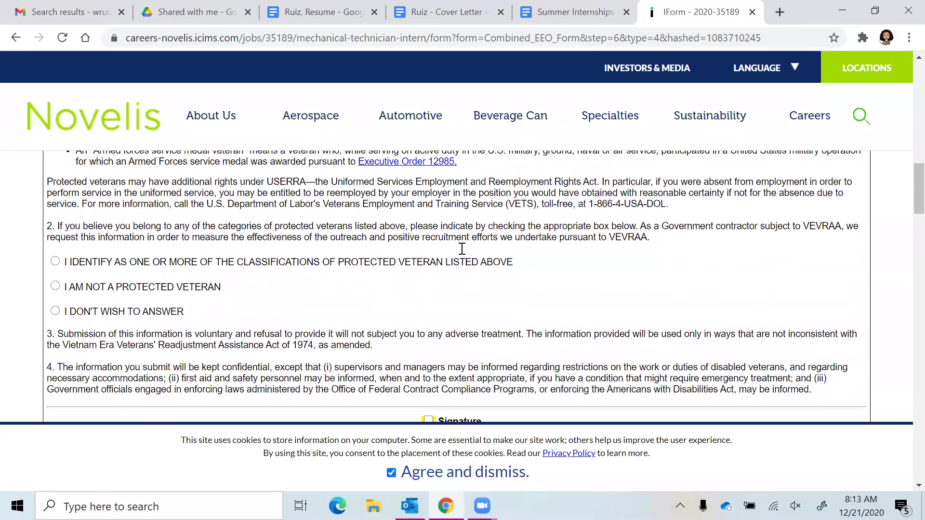
scroll(461, 249, "down", 1)
scroll(461, 249, "down", 2)
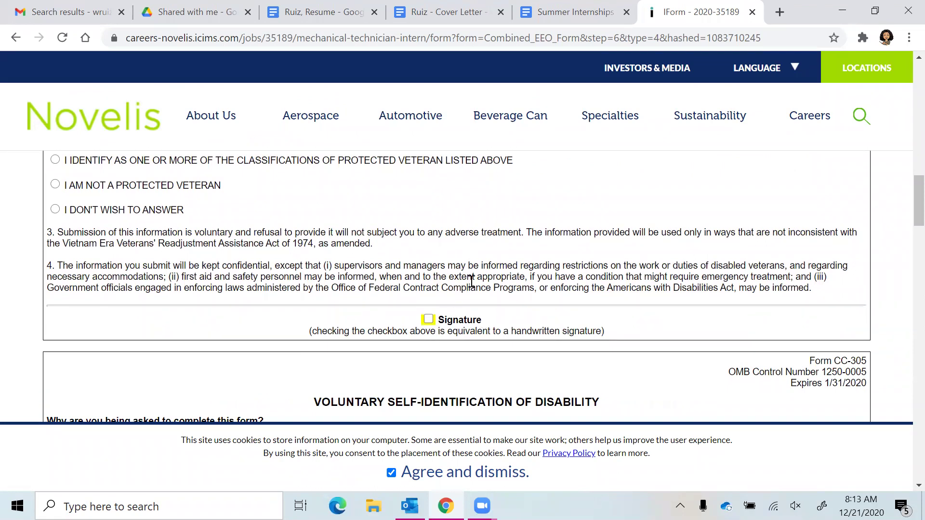
scroll(472, 281, "up", 2)
scroll(471, 281, "down", 7)
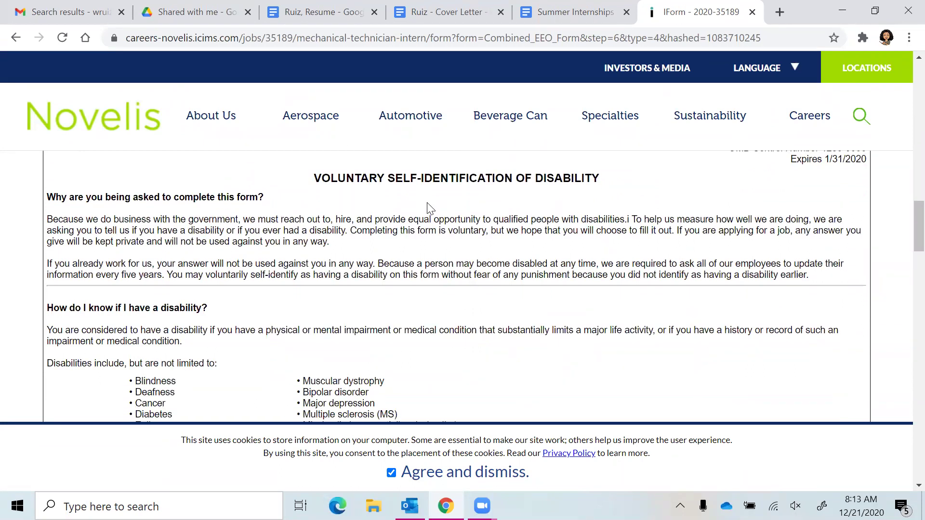
scroll(431, 208, "down", 2)
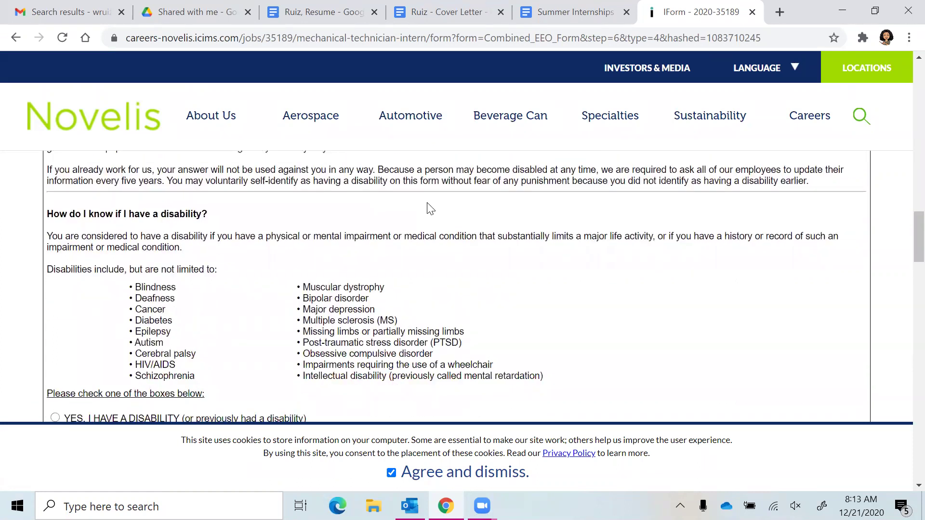
left_click_drag(178, 296, 409, 363)
left_click(409, 364)
scroll(408, 363, "up", 1)
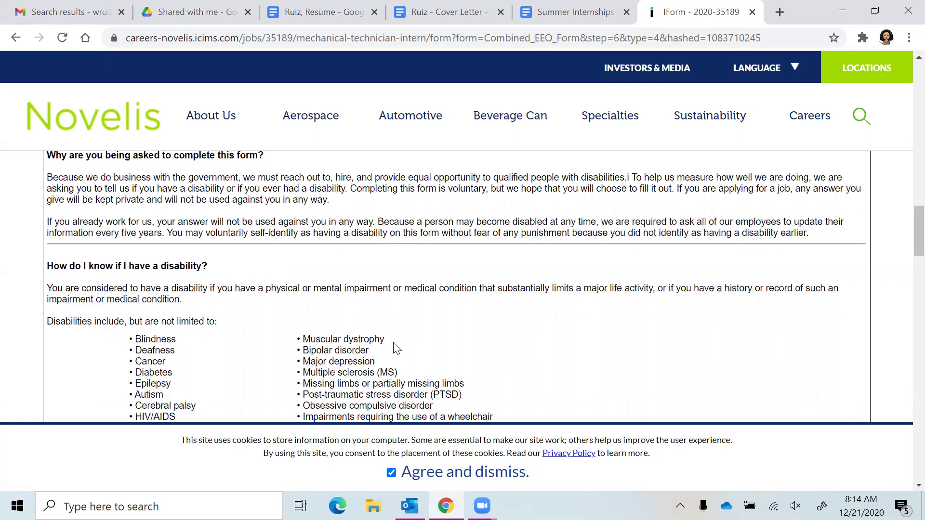
scroll(396, 348, "down", 2)
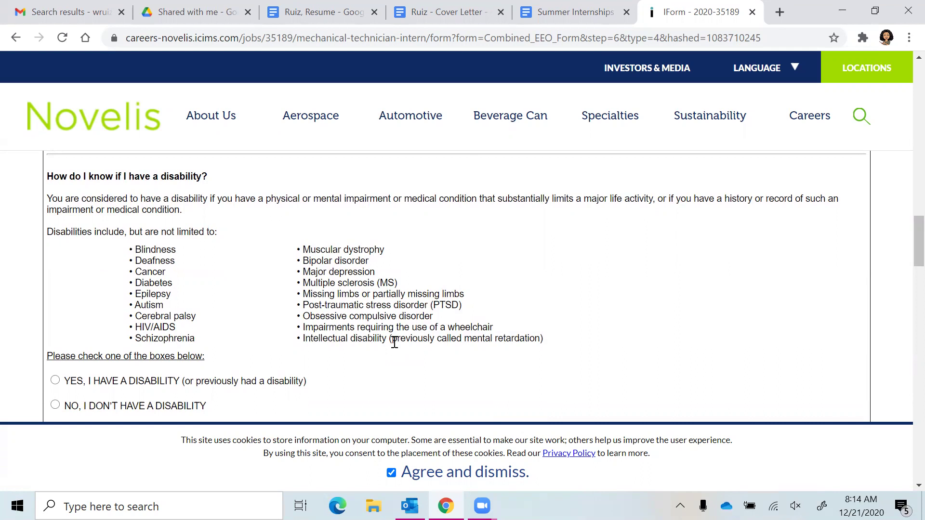
left_click_drag(394, 342, 325, 340)
left_click(521, 339)
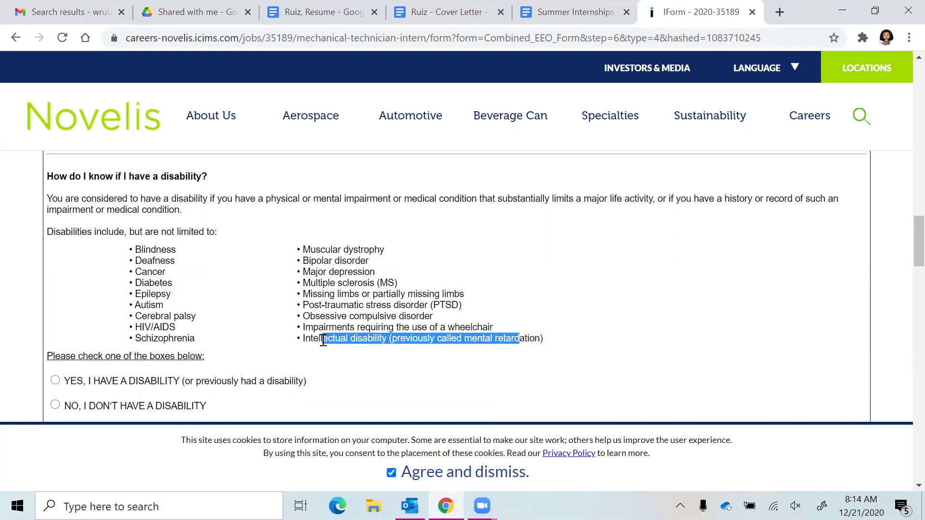
scroll(324, 340, "down", 2)
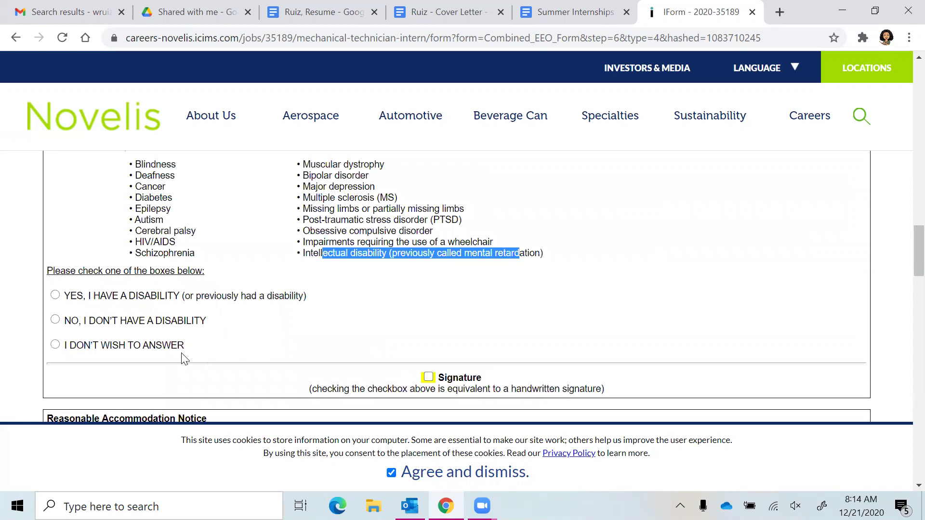
left_click(151, 347)
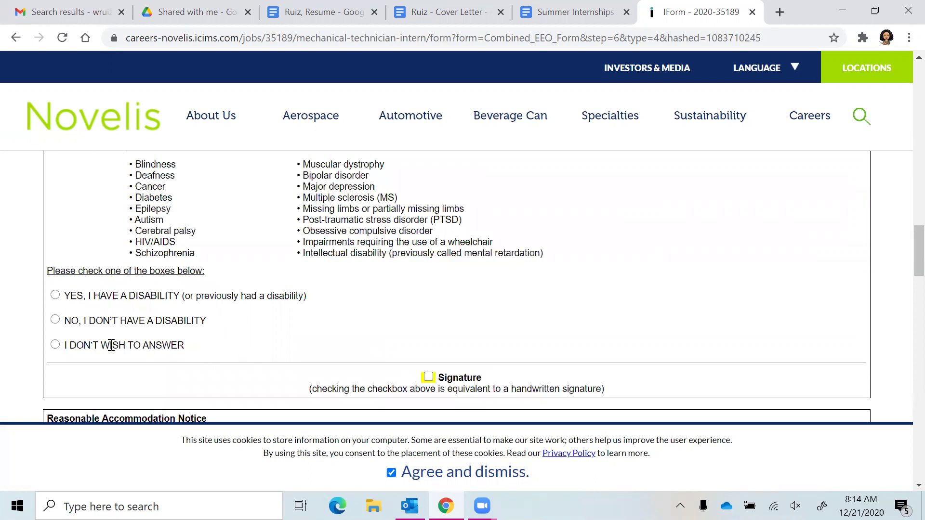
Select 'No, I don't have a disability' and tick the disability form's Signature checkbox.
left_click(55, 344)
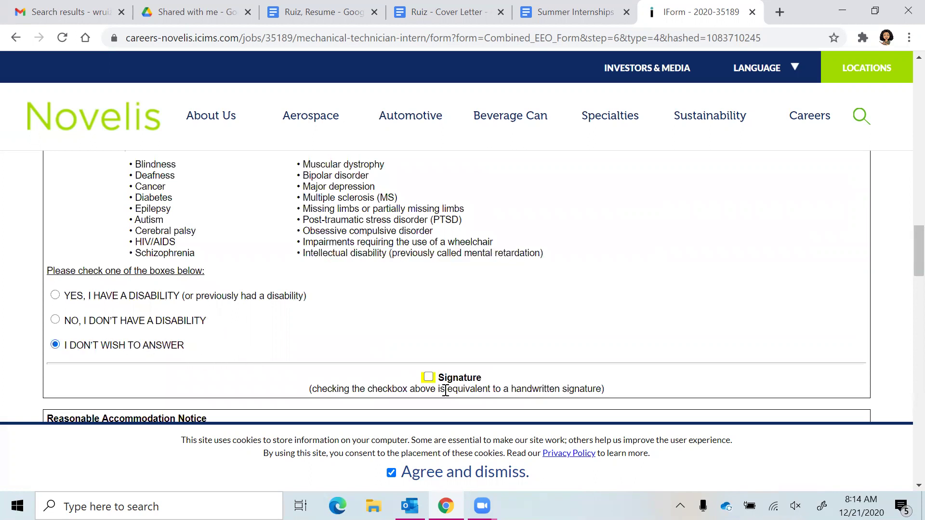
left_click(55, 320)
left_click(428, 377)
scroll(516, 351, "down", 3)
scroll(516, 347, "down", 1)
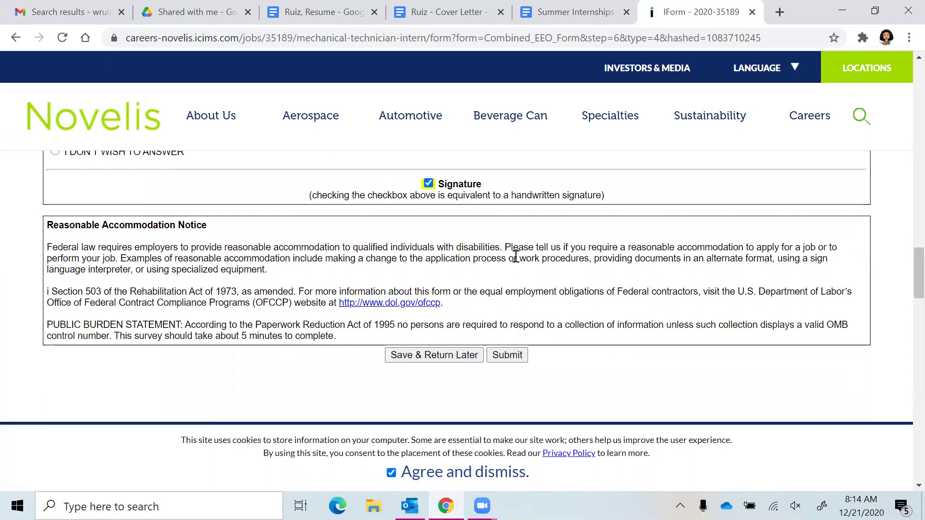
Submit the forms, sign the veteran status form after the 'Signature2 required' error, and resubmit.
left_click(507, 355)
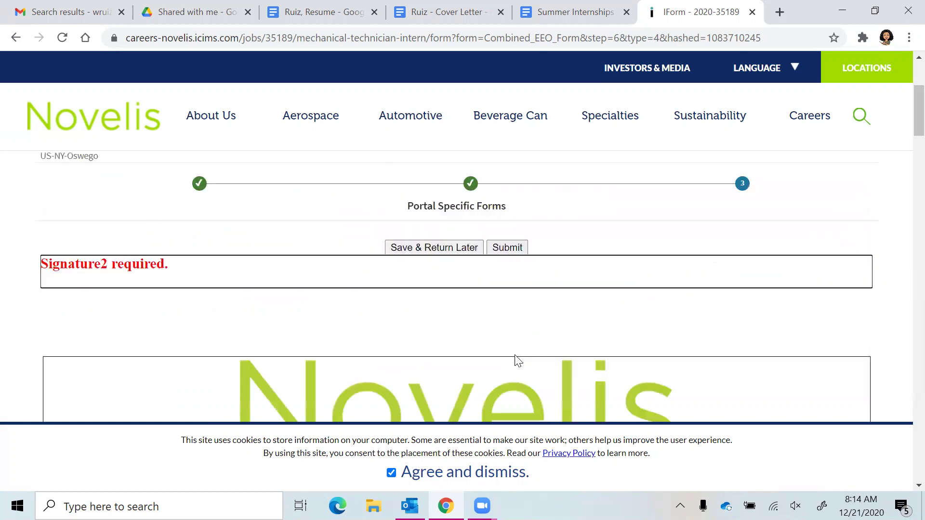
scroll(508, 355, "down", 15)
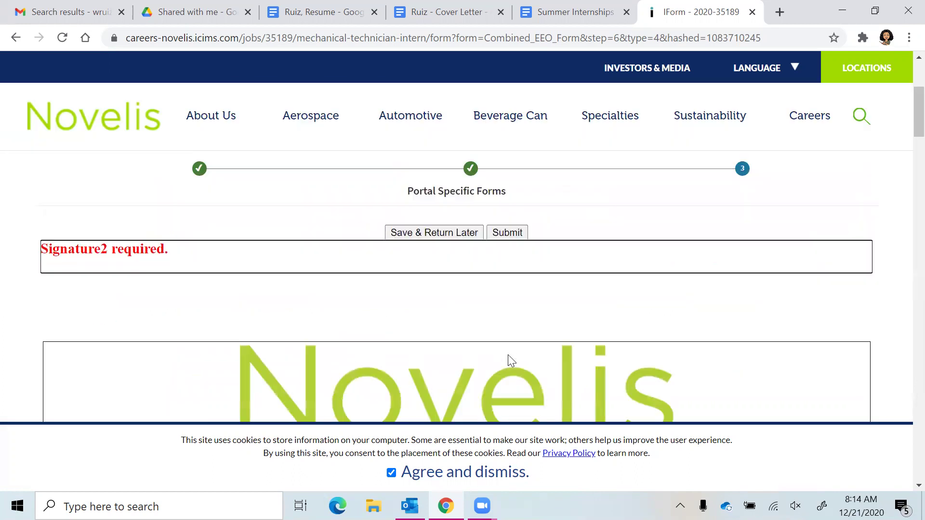
scroll(509, 356, "down", 4)
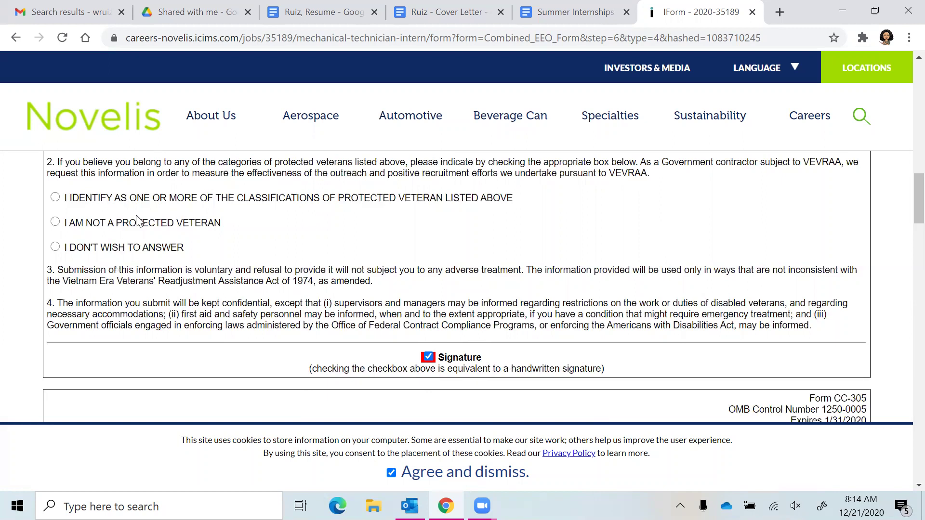
scroll(137, 217, "up", 1)
scroll(354, 286, "up", 7)
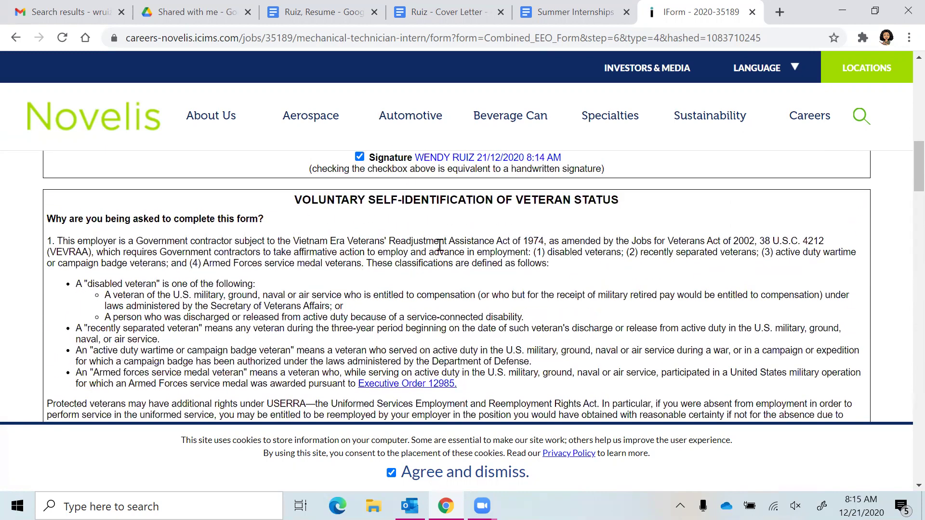
scroll(439, 245, "down", 8)
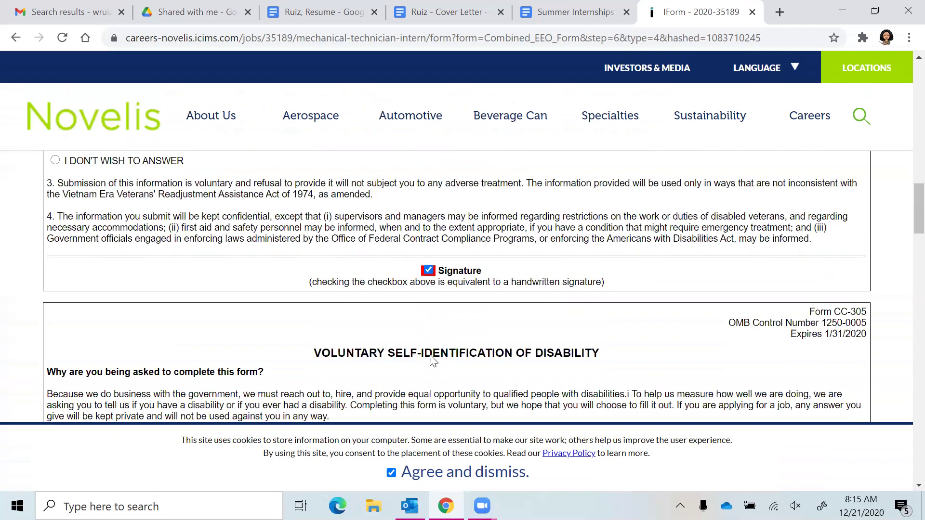
scroll(433, 360, "down", 11)
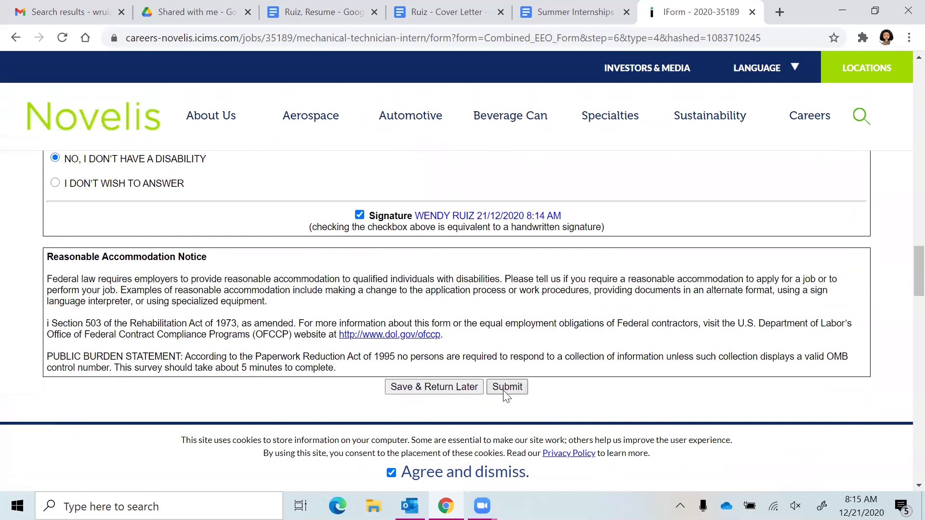
left_click(505, 392)
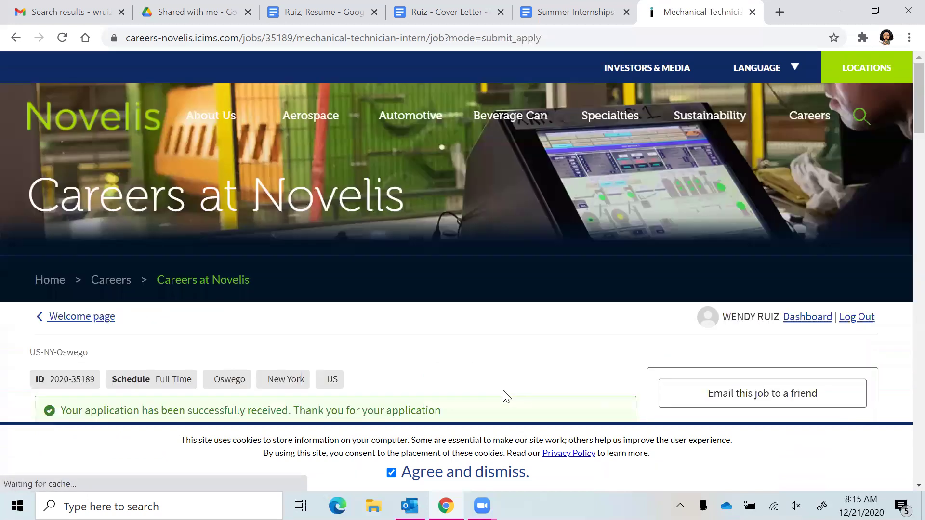
scroll(502, 394, "down", 2)
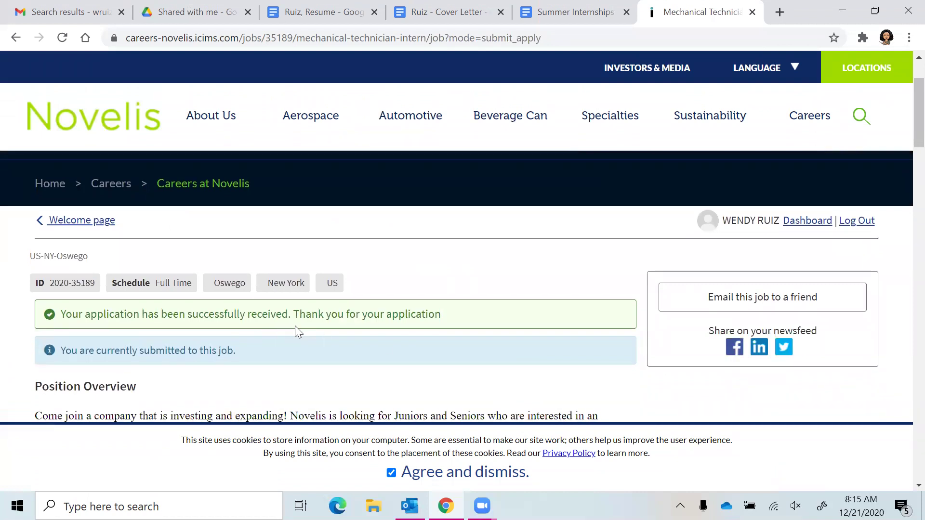
scroll(320, 342, "down", 1)
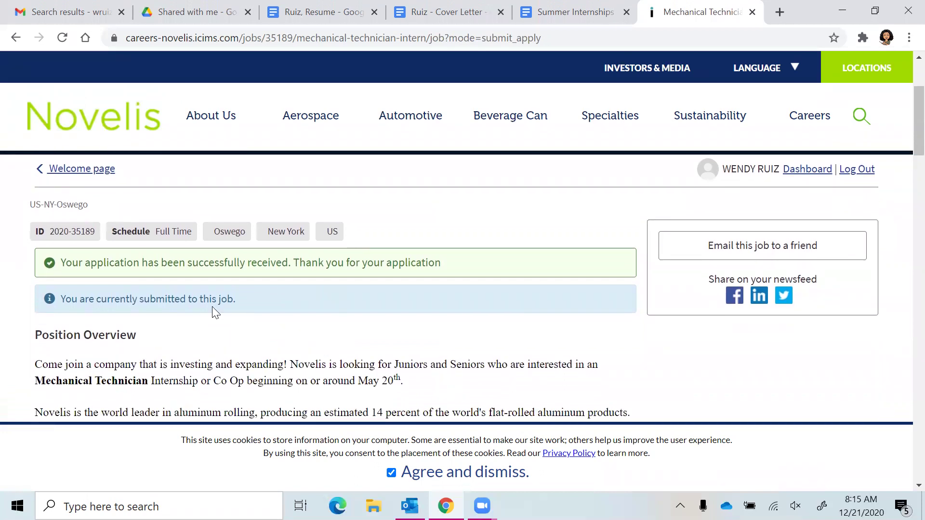
scroll(371, 368, "down", 10)
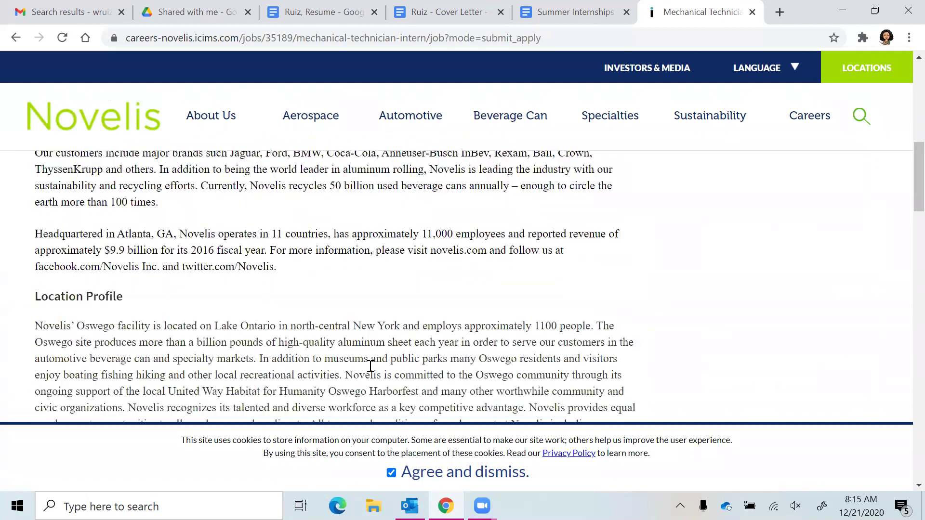
scroll(485, 304, "up", 12)
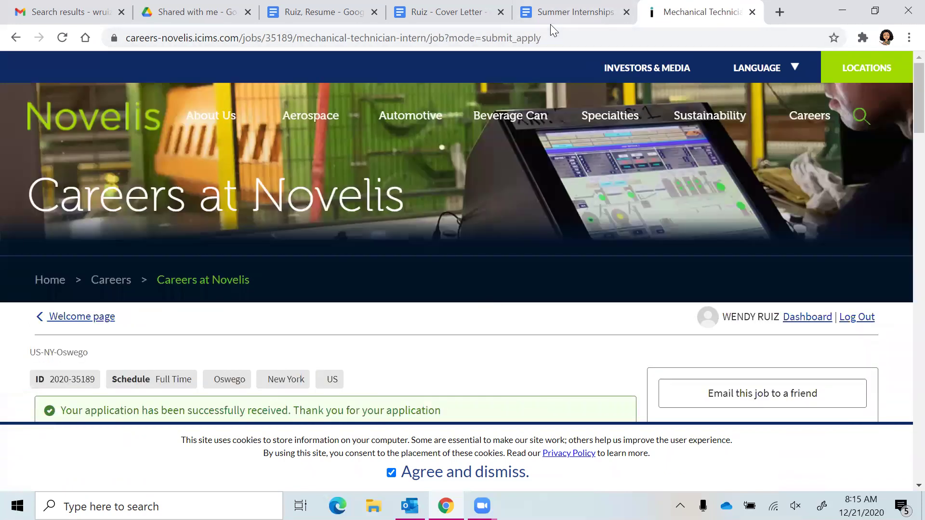
left_click(460, 12)
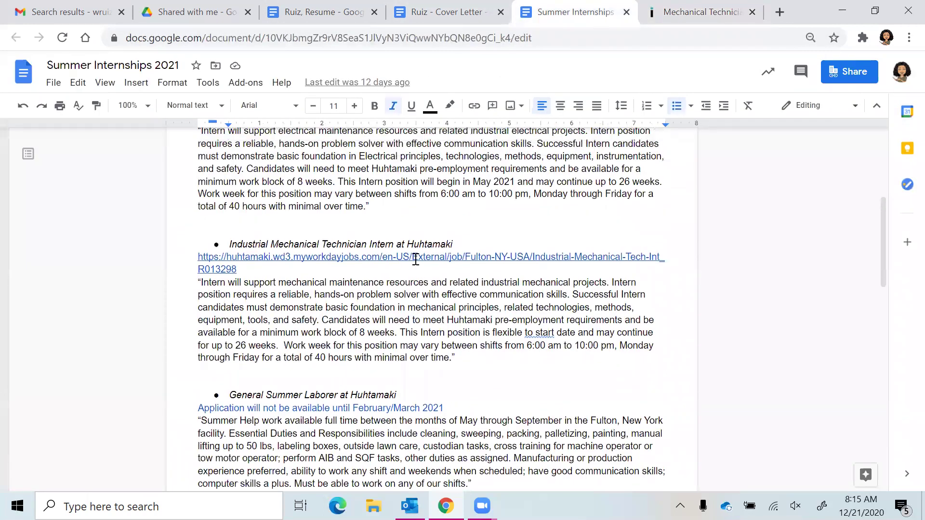
Open the Huhtamaki Industrial Mechanical Tech Int myworkdayjobs link from the Summer Internships 2021 doc.
left_click(415, 259)
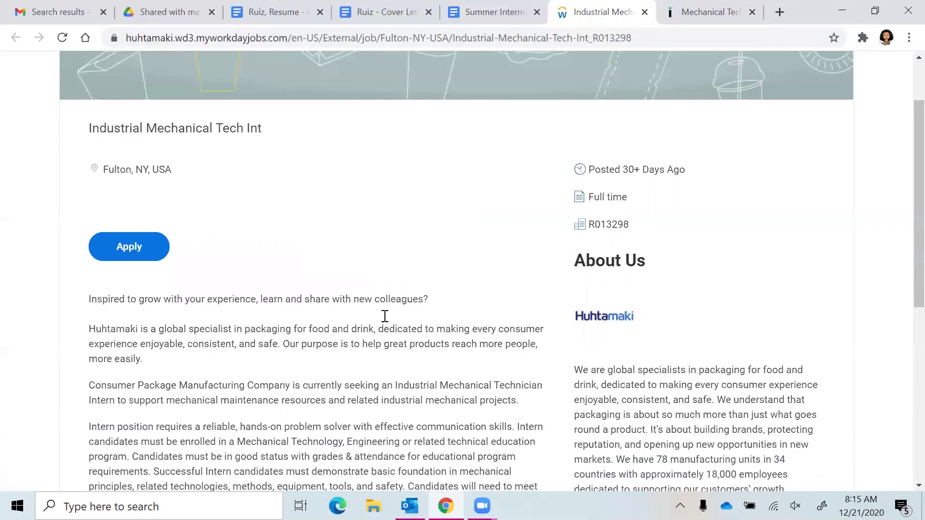
Apply to the Industrial Mechanical Tech Int posting and scroll through the Quick Apply resume upload page.
left_click(125, 255)
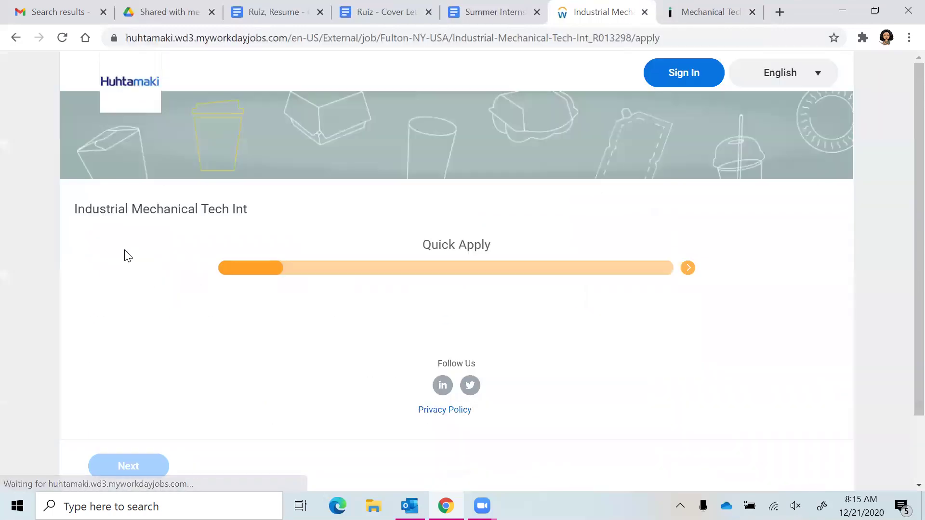
scroll(456, 383, "down", 3)
scroll(460, 257, "down", 3)
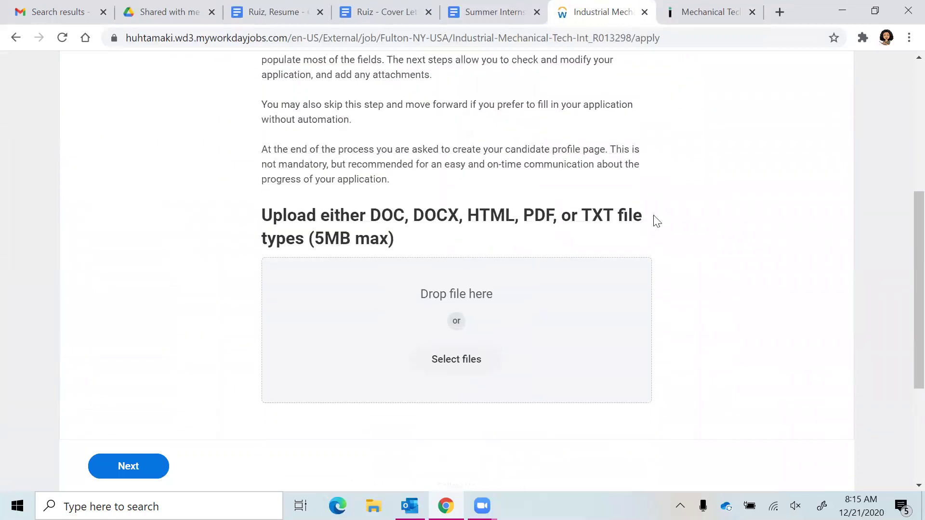
scroll(656, 222, "down", 4)
scroll(657, 221, "up", 6)
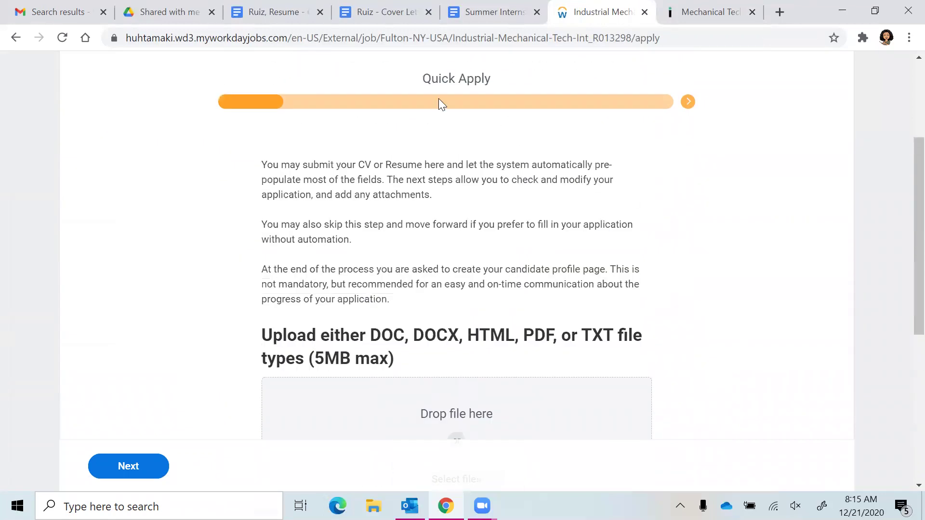
scroll(464, 221, "down", 5)
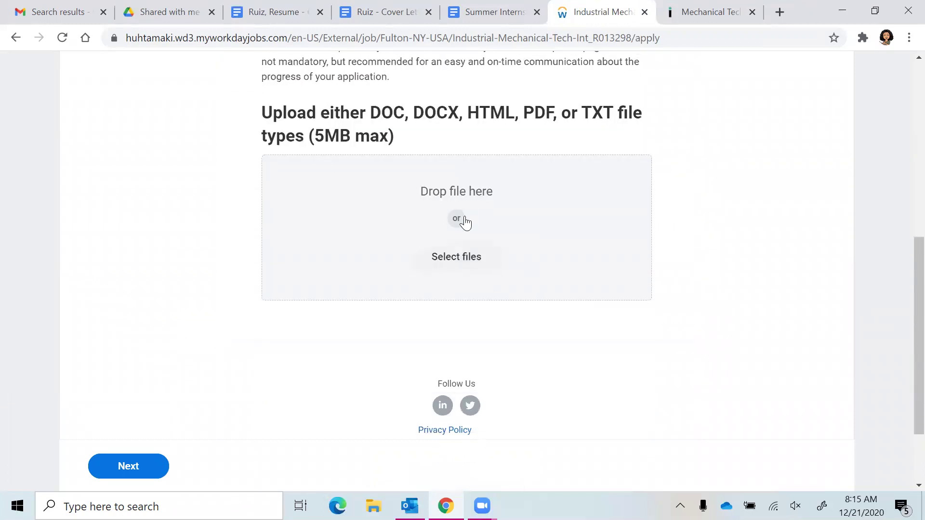
scroll(464, 221, "down", 2)
scroll(464, 220, "up", 9)
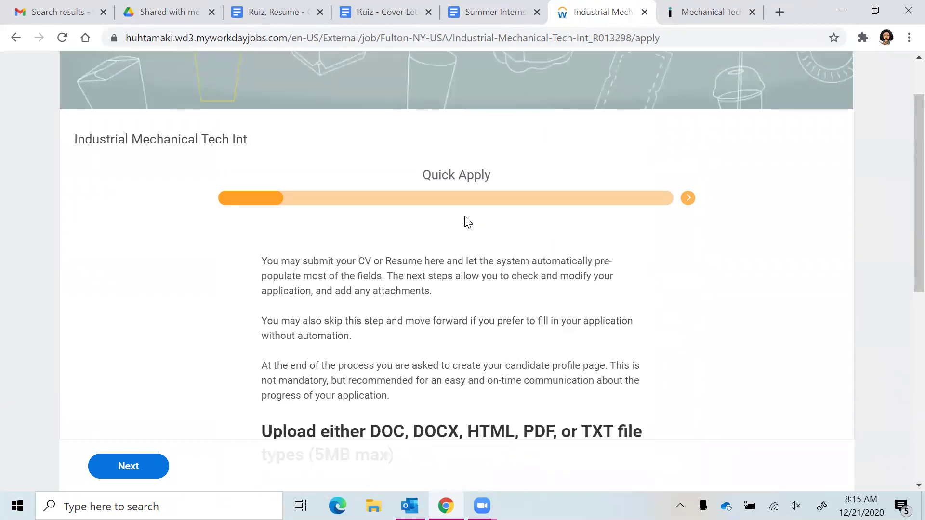
left_click(393, 18)
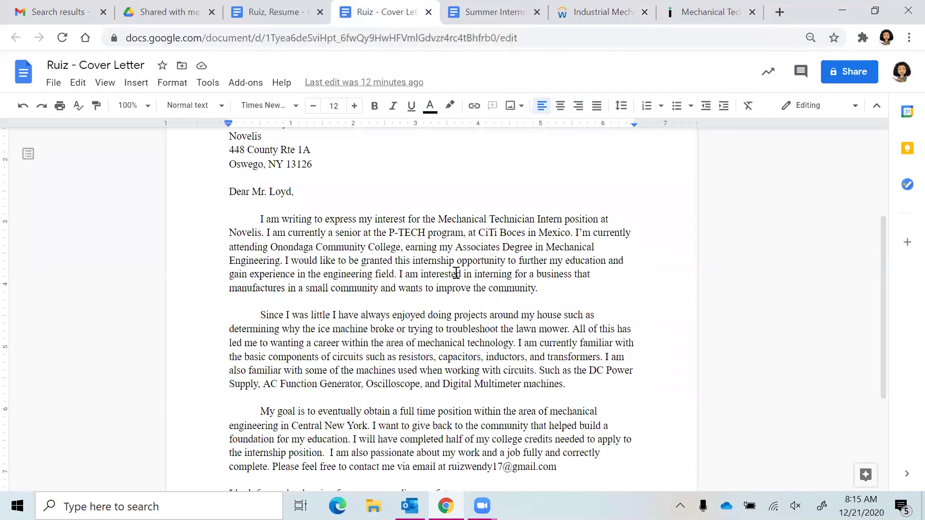
scroll(413, 285, "up", 4)
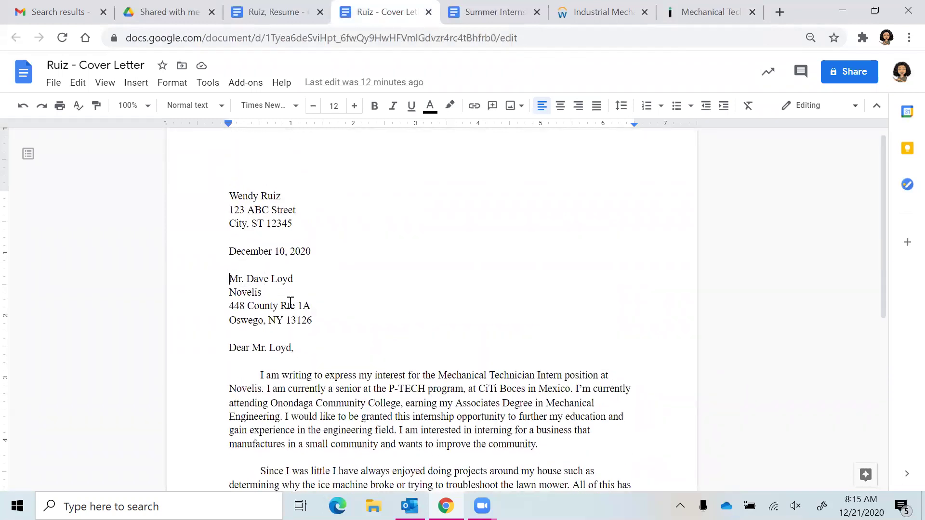
left_click_drag(290, 303, 319, 327)
scroll(319, 328, "down", 2)
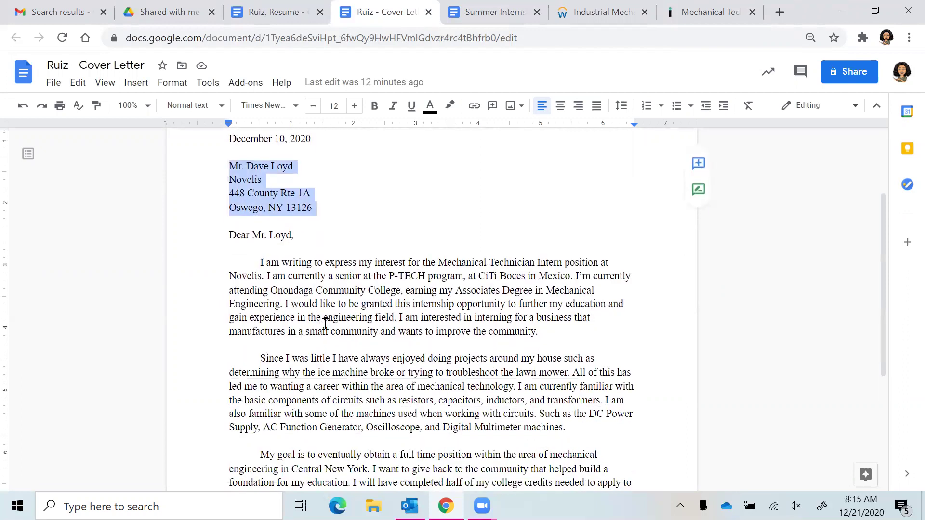
left_click(433, 264)
left_click_drag(453, 260, 527, 265)
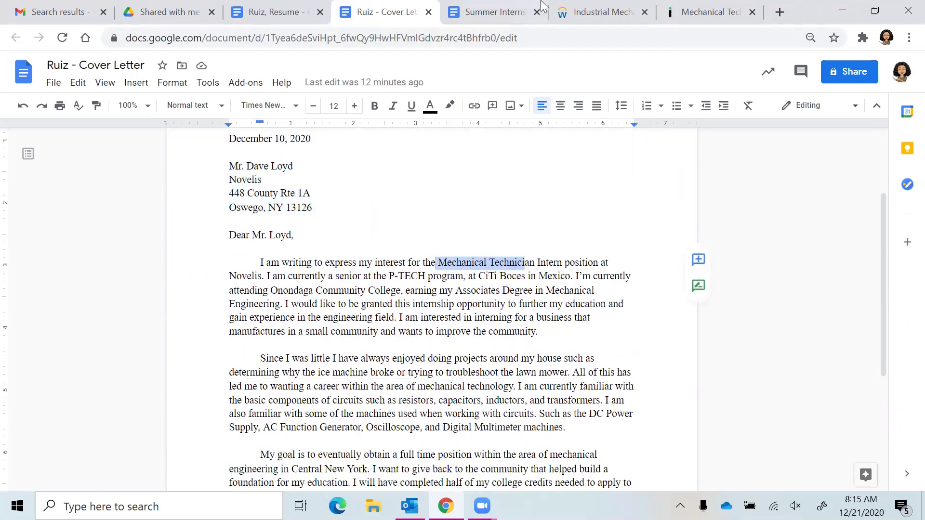
left_click(576, 14)
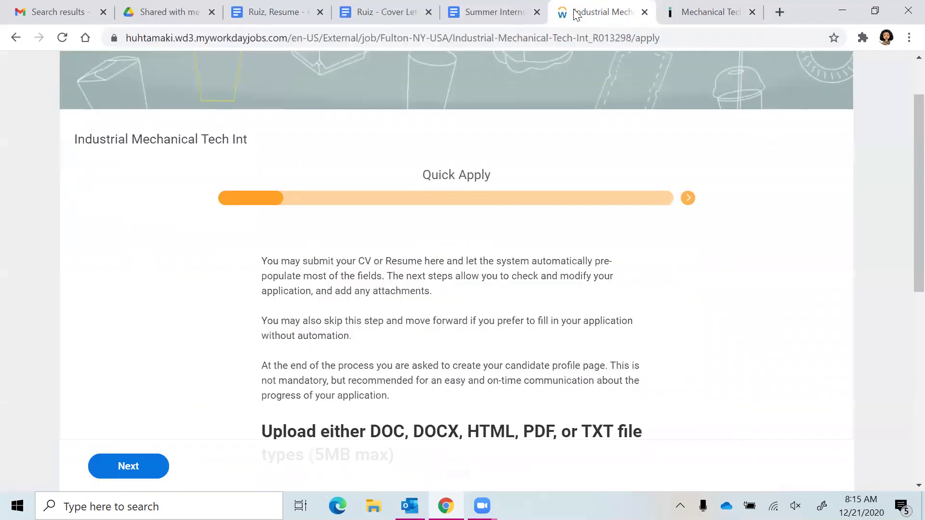
left_click(384, 14)
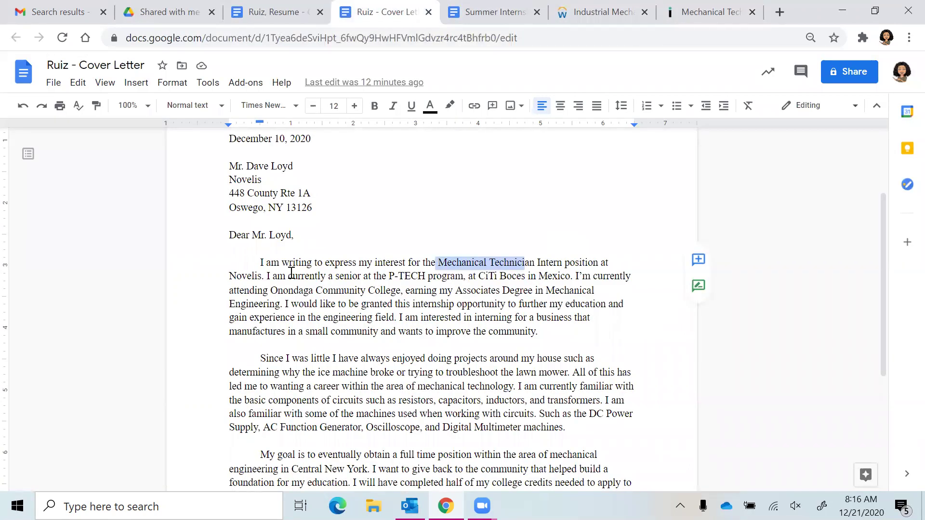